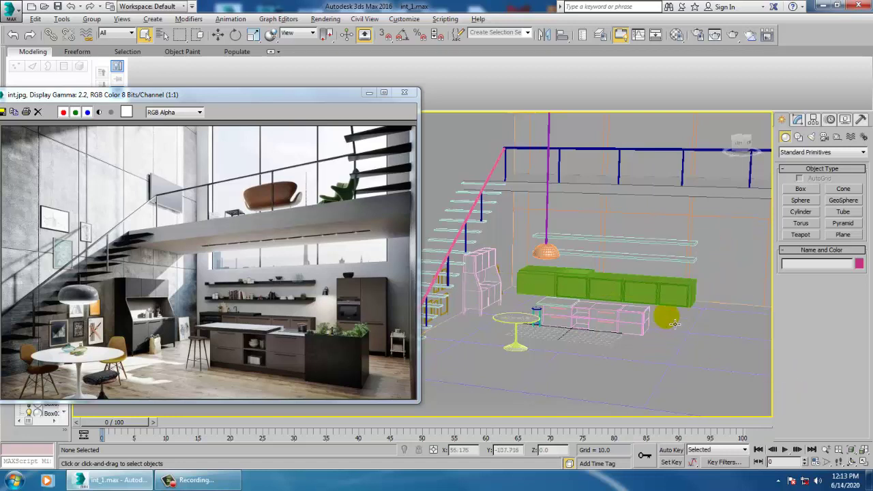
Zoom the reference image in on the dining table and chairs, and switch the geometry category to Extended Primitives
mouse_move(674, 323)
middle_mouse_down("alt")
mouse_move(649, 298)
mouse_move(655, 291)
mouse_move(684, 327)
middle_mouse_up("alt")
middle_click_drag(528, 318, 600, 304)
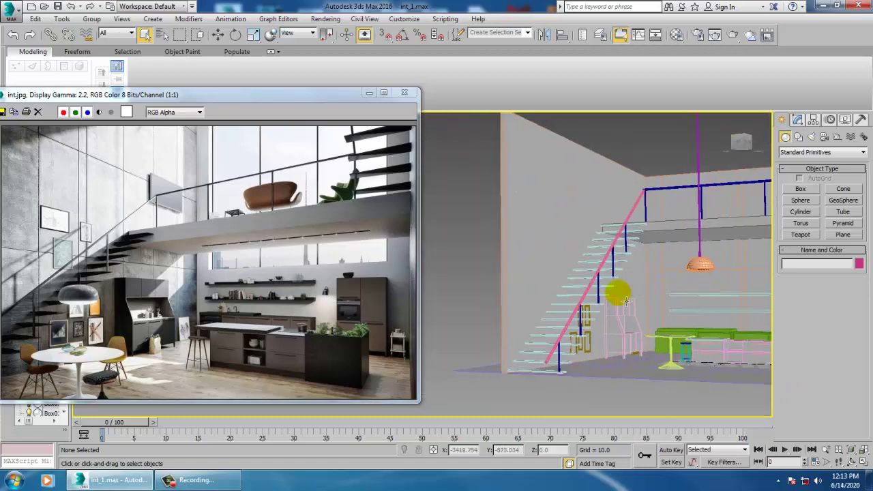
middle_click_drag(515, 272, 640, 225, "alt")
left_click(88, 355)
scroll(121, 358, "up", 1)
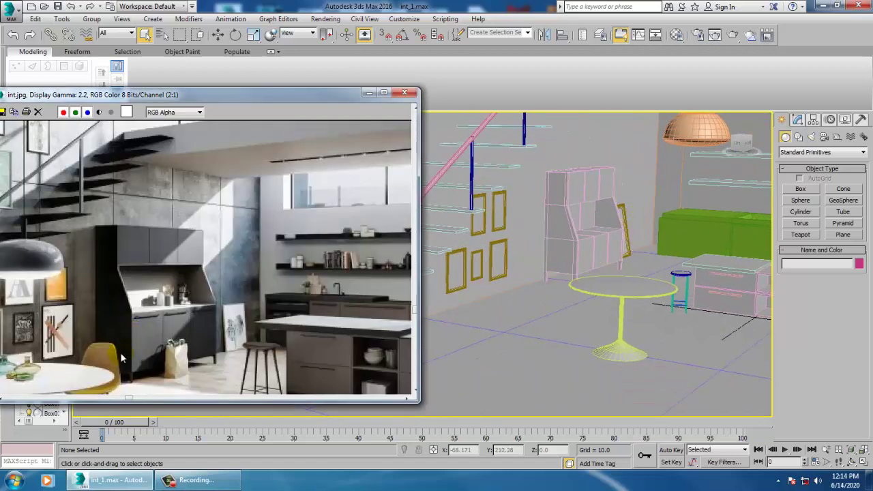
middle_click_drag(122, 359, 186, 285)
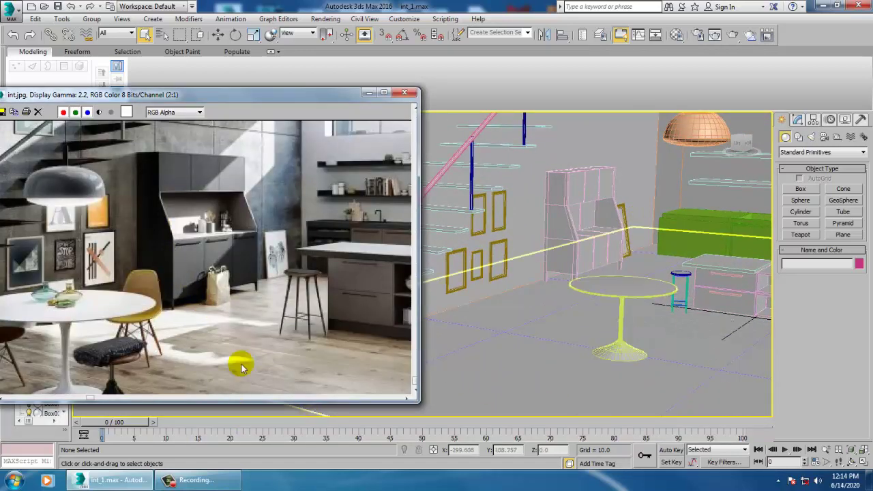
left_click(795, 152)
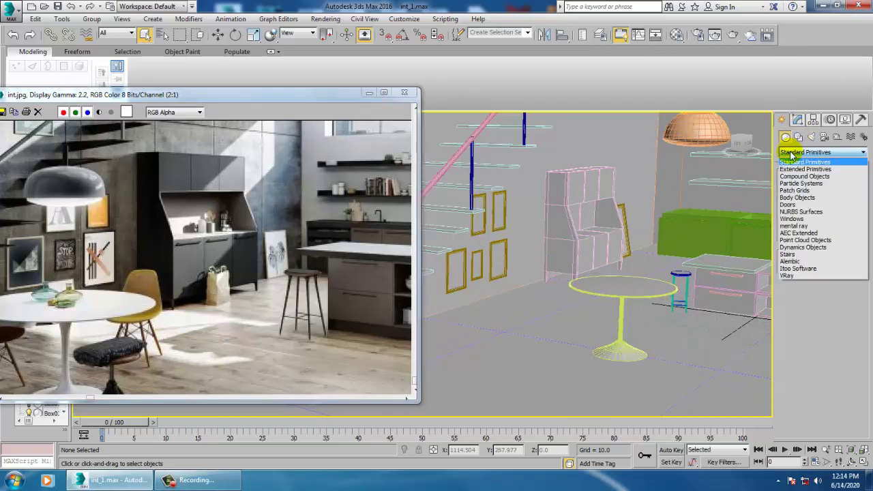
left_click(805, 167)
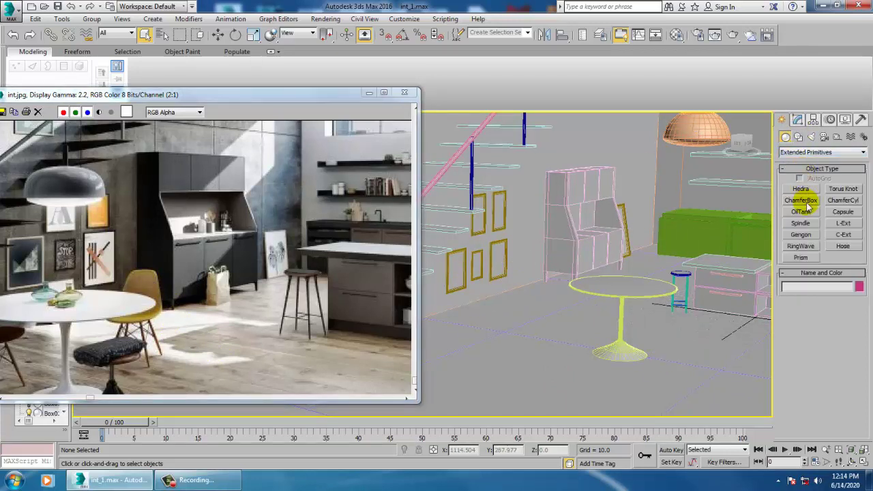
left_click(806, 203)
middle_click_drag(687, 367, 532, 322)
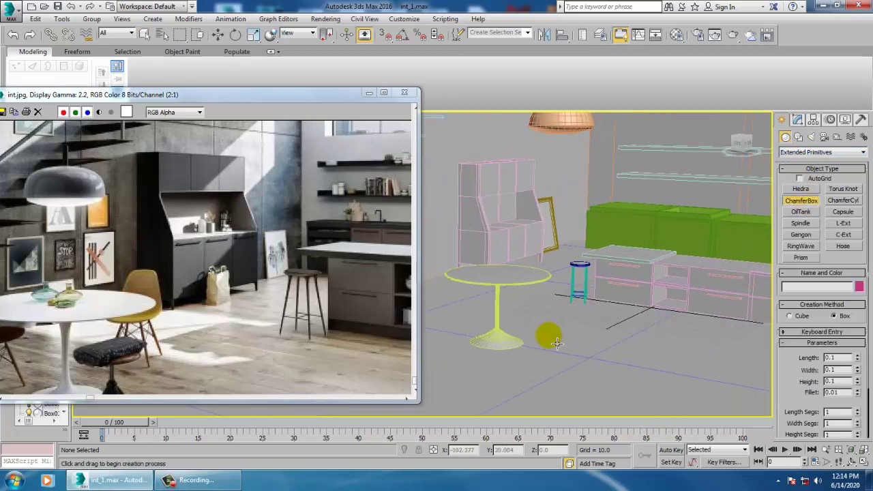
left_click_drag(558, 344, 602, 345)
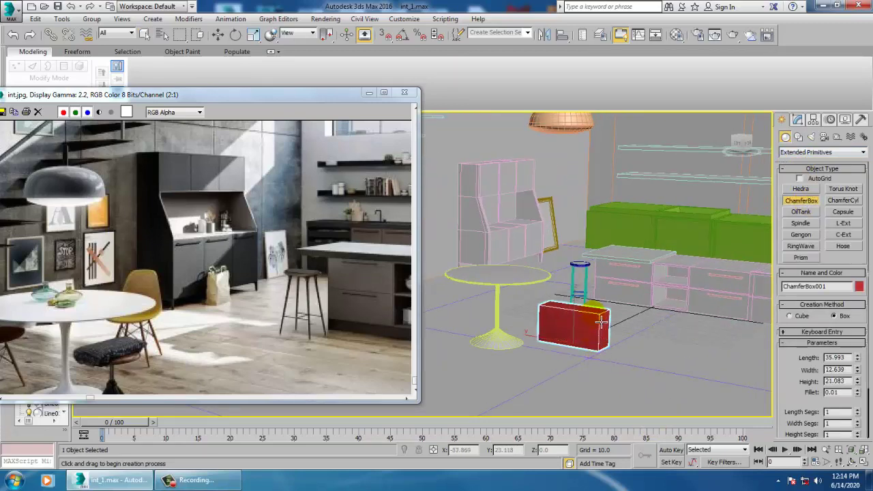
right_click(595, 303)
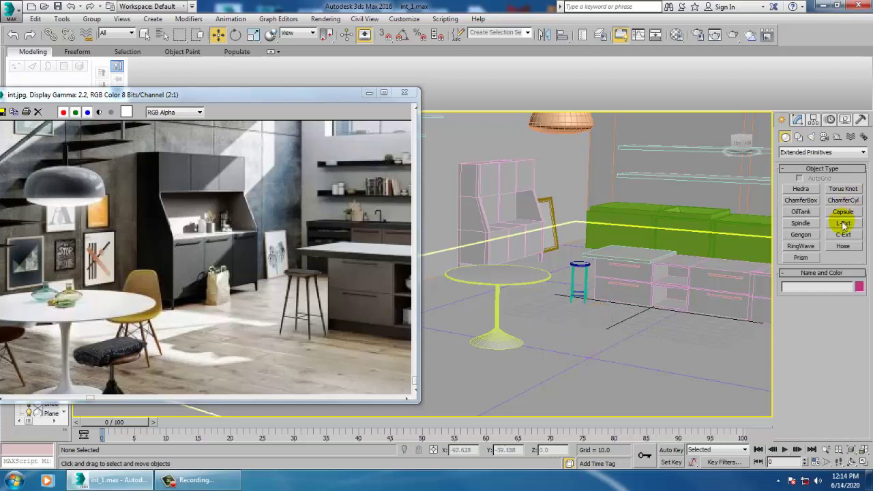
Create a chamfer box about 23.2 long, 8.1 wide and 21.4 high on the floor between the round table and the kitchen island
left_click(802, 201)
left_click_drag(567, 341, 611, 355)
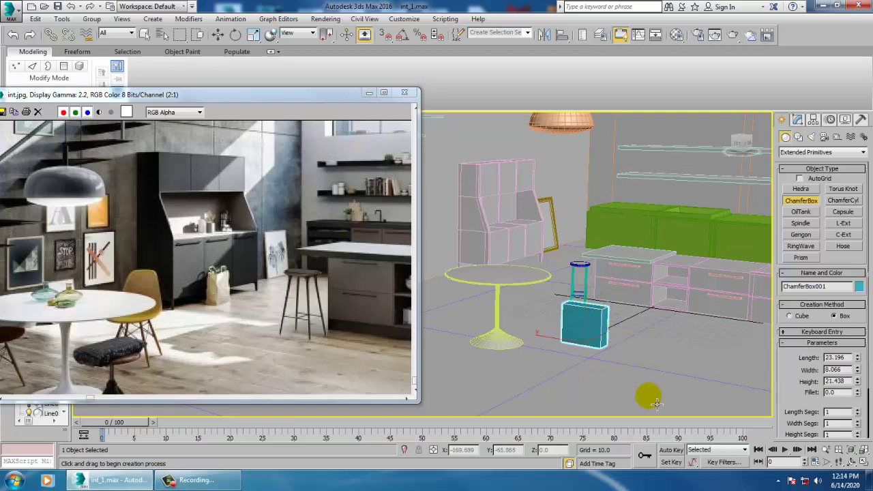
left_click_drag(616, 324, 609, 326)
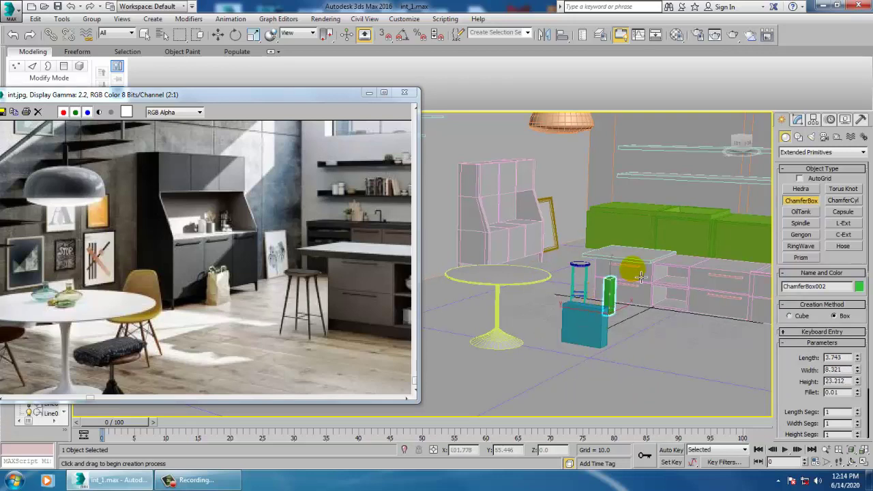
right_click(633, 293)
right_click(633, 318)
middle_click_drag(616, 321, 600, 326, "alt")
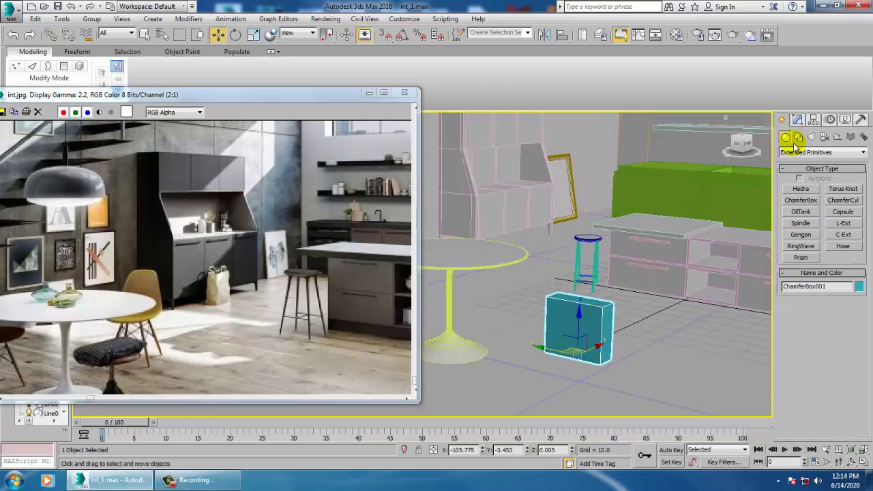
Reduce the chamfer box's width to about 3.87 and set its fillet to about 1.1
left_click(798, 120)
left_click_drag(856, 298, 862, 237)
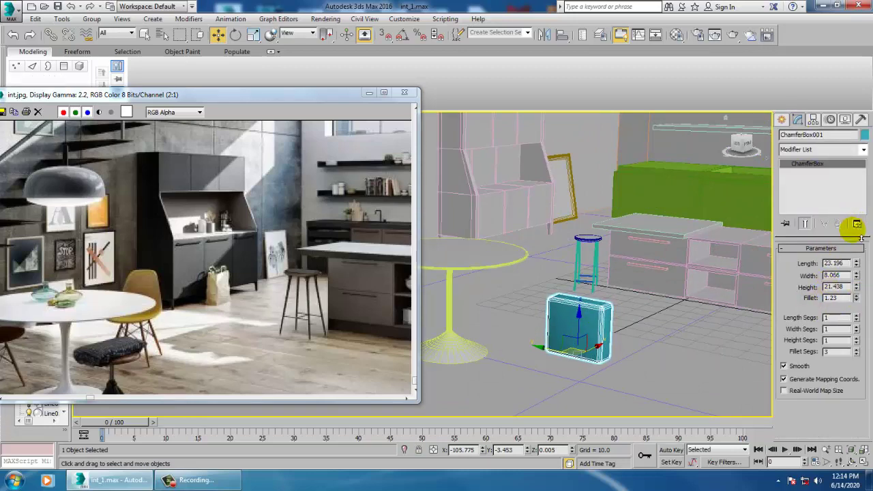
middle_click_drag(643, 302, 634, 263, "alt")
left_click_drag(858, 275, 868, 311)
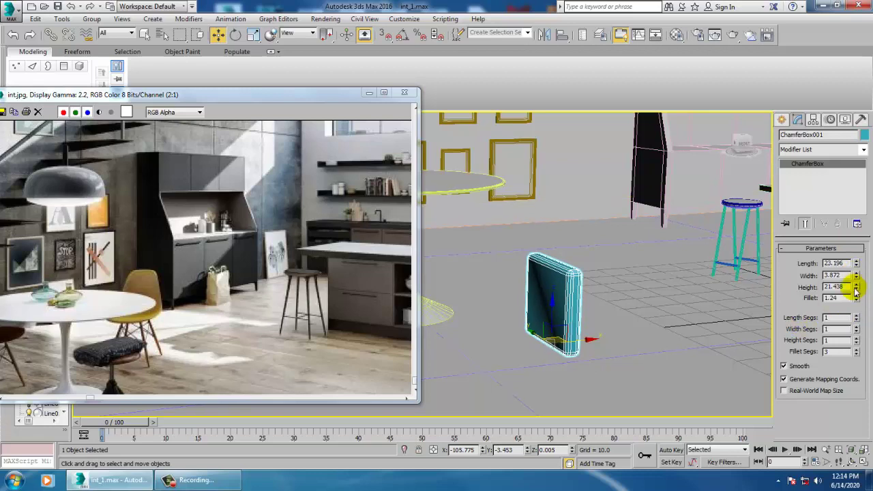
left_click_drag(858, 301, 860, 316)
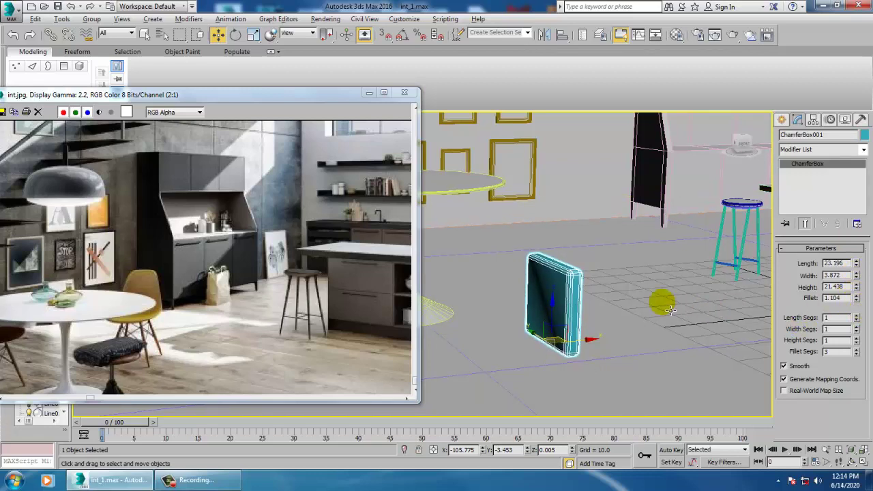
Scale the chamfer box to about 105% along the Y axis and convert it to an Editable Poly
middle_click_drag(643, 296, 597, 351, "alt")
key("r")
mouse_move(594, 344)
left_mouse_down()
mouse_move(582, 341)
mouse_move(597, 342)
left_mouse_up()
key("w")
right_click(575, 268)
mouse_move(634, 371)
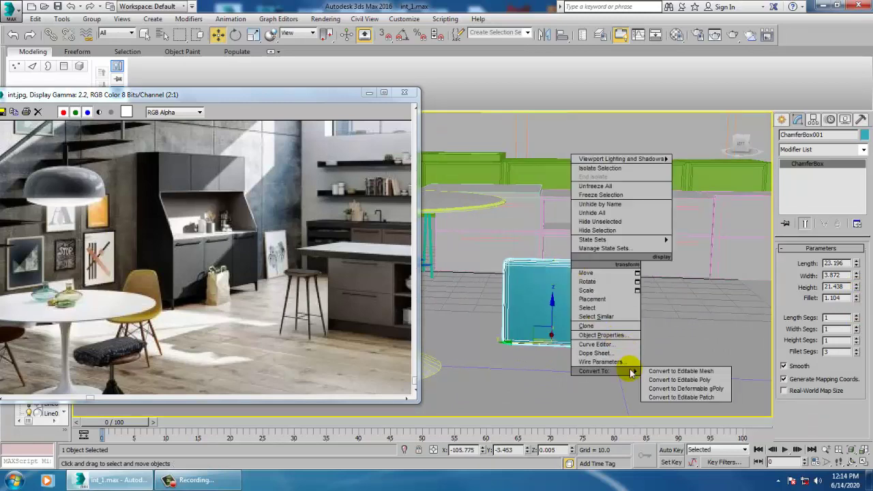
left_click(713, 383)
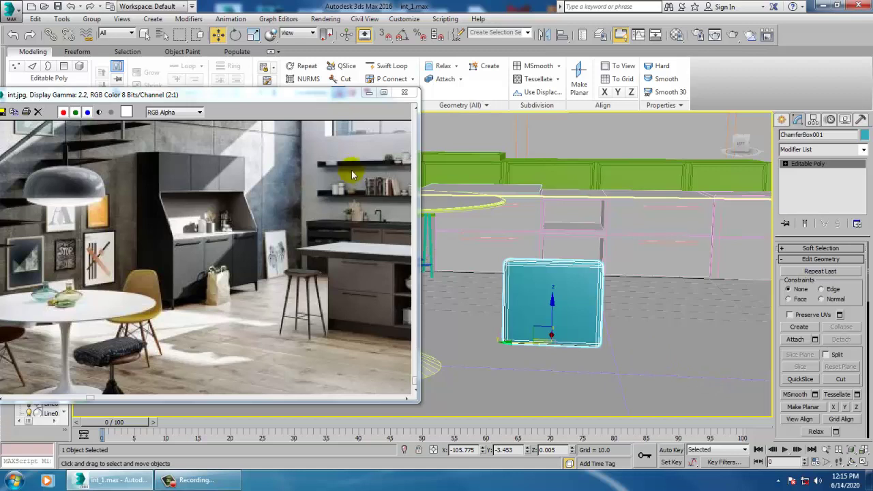
Add a vertical edge loop down the middle of the box's broad face with Swift Loop
left_click(390, 65)
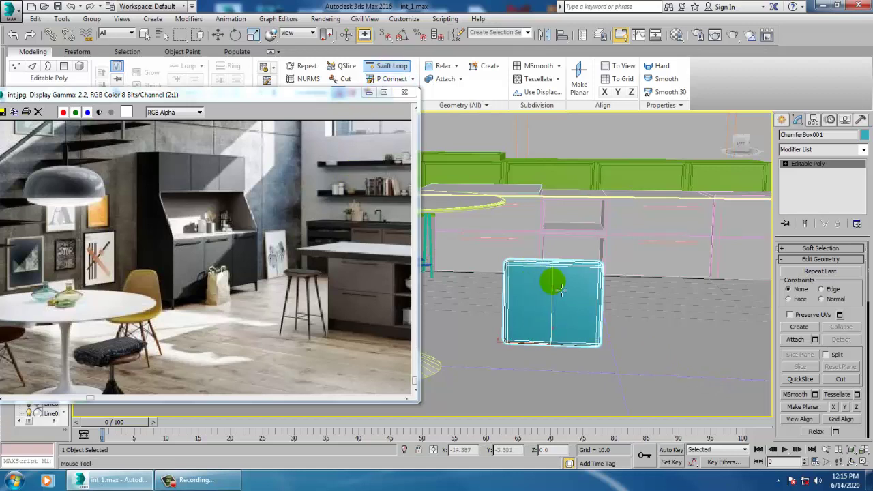
left_click(556, 282)
right_click(589, 253)
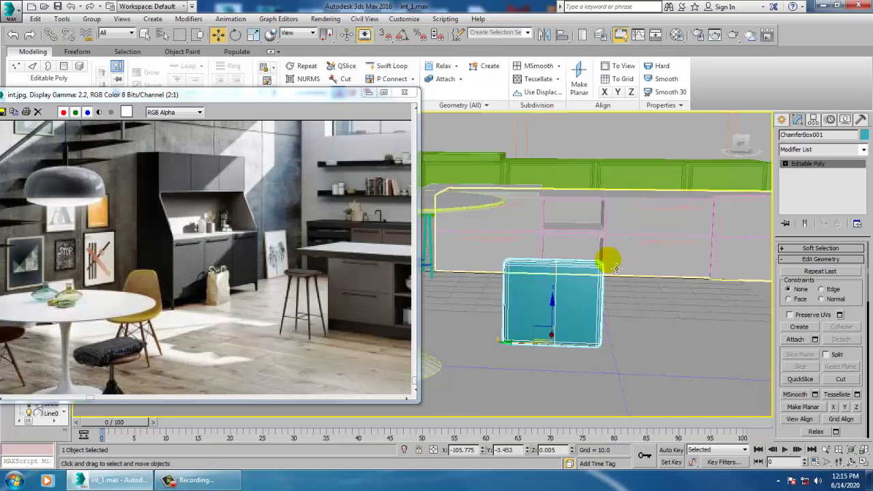
Select the box's upper vertices and scale them inward along Y so the shape tapers toward the top
middle_click_drag(588, 254, 579, 236, "alt")
key("1")
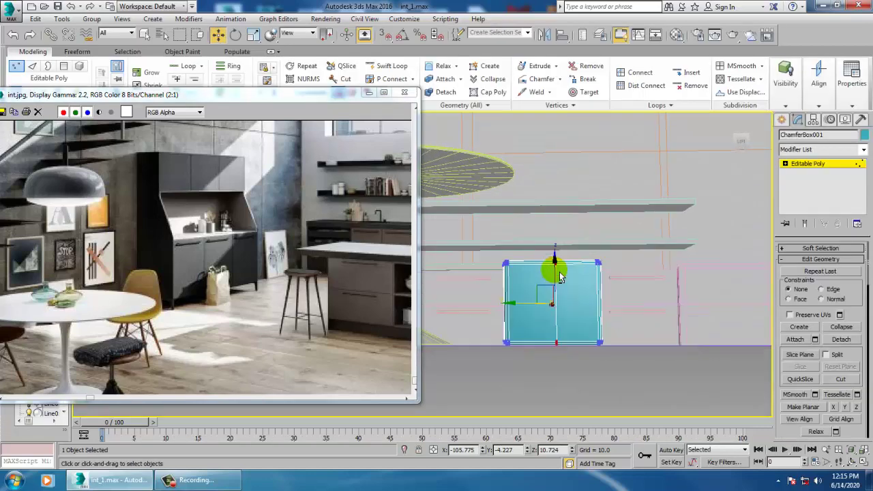
middle_click_drag(556, 267, 572, 270, "alt")
left_click_drag(468, 242, 692, 307)
key("r")
left_click_drag(611, 274, 572, 270)
Leave vertex editing and scale the whole tapered box thinner along the X axis
middle_click_drag(625, 287, 549, 236, "alt")
scroll(565, 289, "up", 3)
left_click(808, 165)
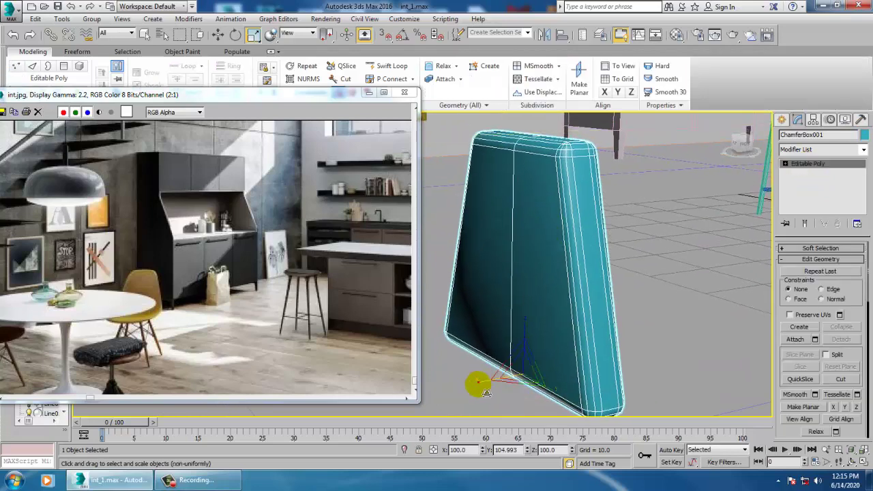
left_click_drag(485, 391, 534, 392)
middle_click_drag(571, 292, 628, 296, "alt")
scroll(604, 277, "down", 4)
key("w")
Add three evenly spaced horizontal edge loops across the tapered box with Swift Loop
left_click(390, 67)
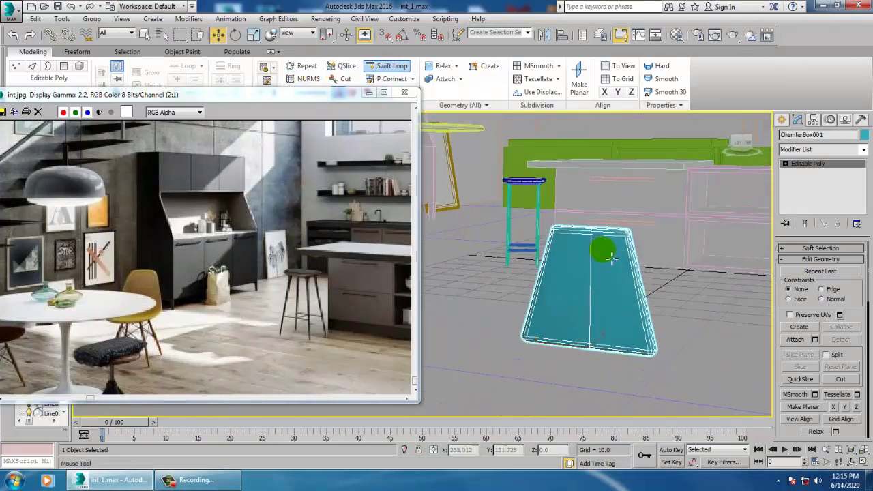
left_click(618, 273)
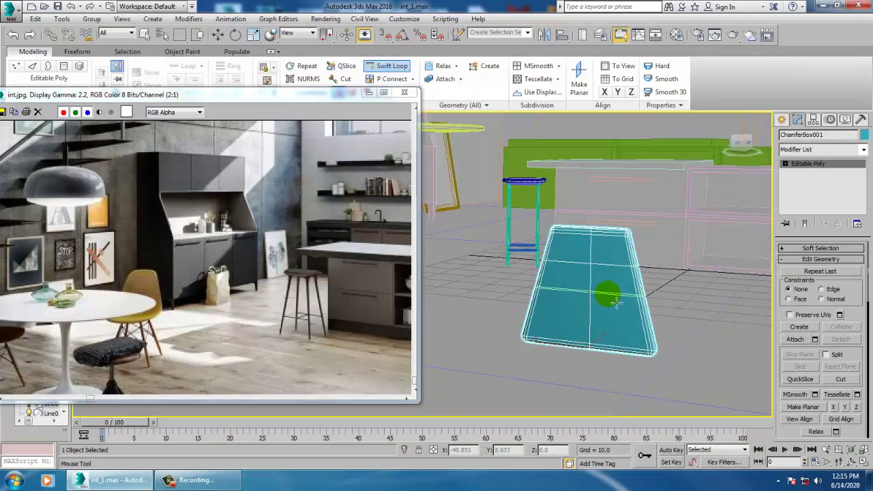
left_click(608, 294)
left_click(607, 324)
key("w")
Add two more vertical edge loops, one on each side of the box's centre loop, with Swift Loop
middle_click_drag(601, 309, 660, 313, "alt")
key("1")
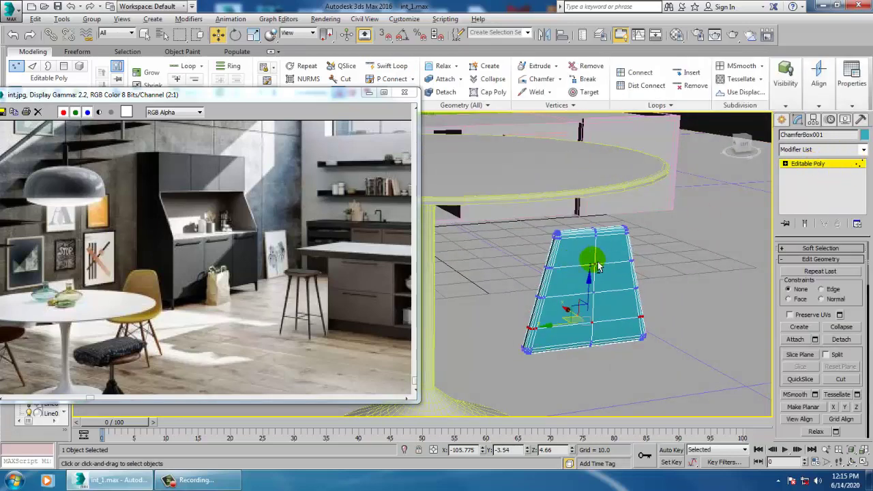
middle_click_drag(597, 267, 570, 259, "alt")
left_click(374, 66)
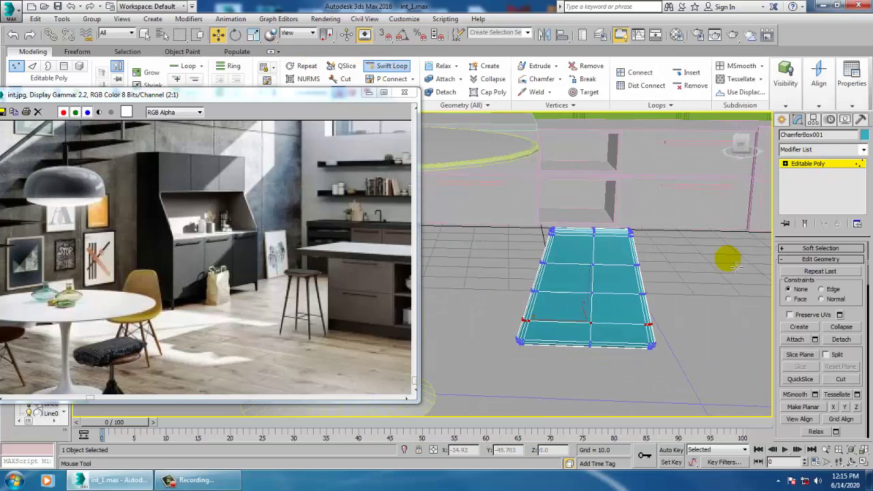
left_click(575, 232)
left_click(616, 235)
right_click(769, 198)
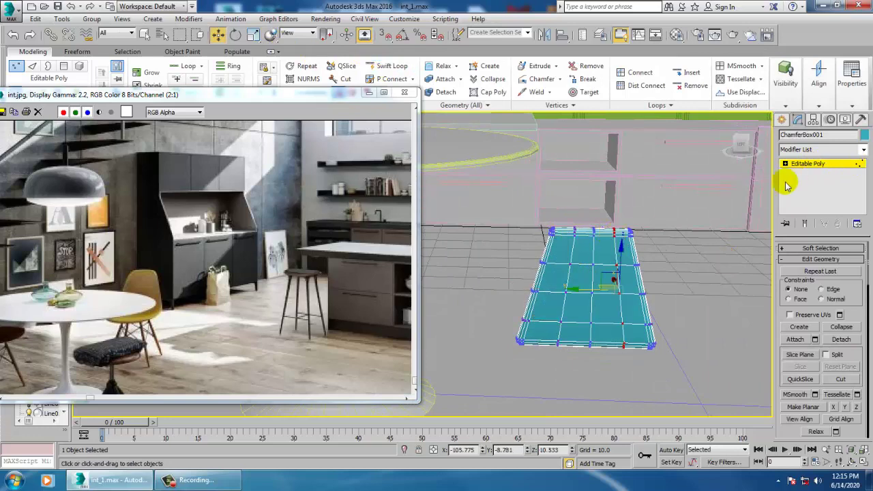
Apply an FFD(box) modifier to the tapered box and activate its control points for editing
left_click(784, 120)
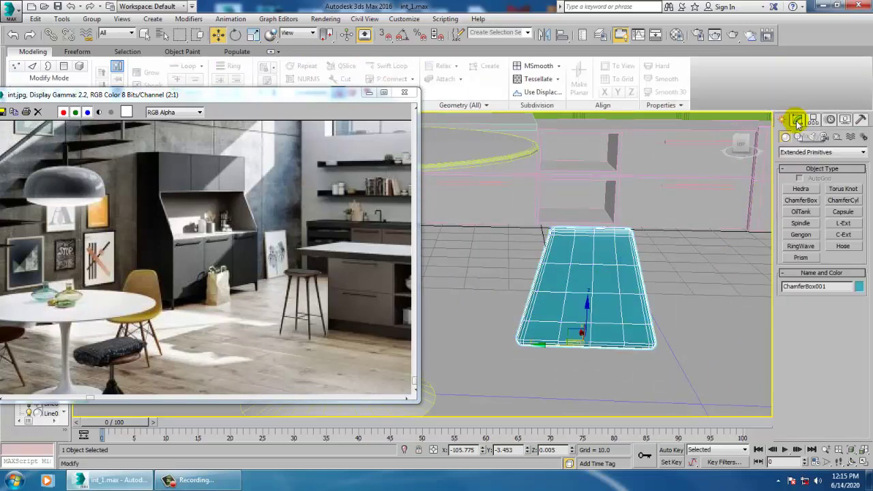
left_click(797, 120)
left_click(842, 149)
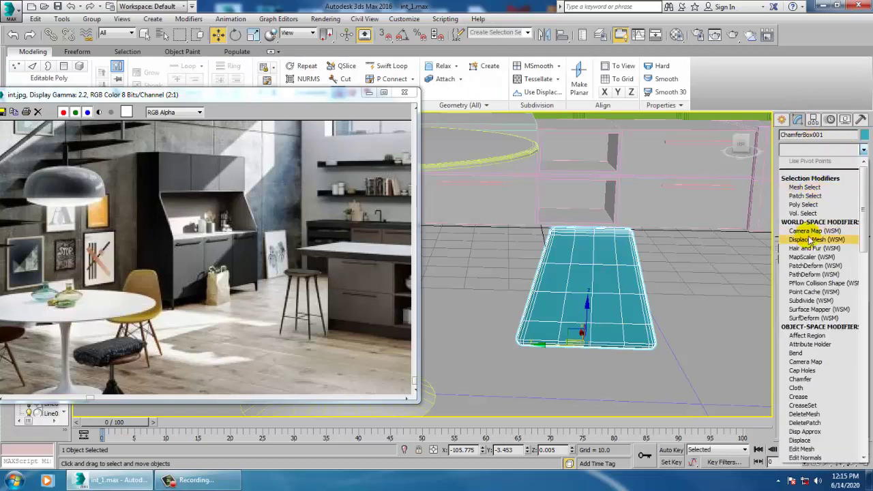
scroll(810, 240, "down", 10)
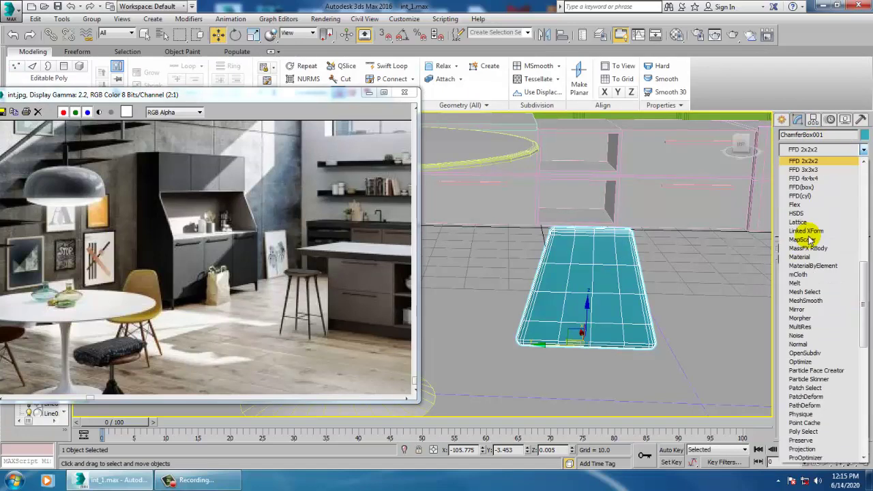
left_click(809, 191)
middle_click_drag(725, 287, 571, 273, "alt")
key("1")
left_click(796, 164)
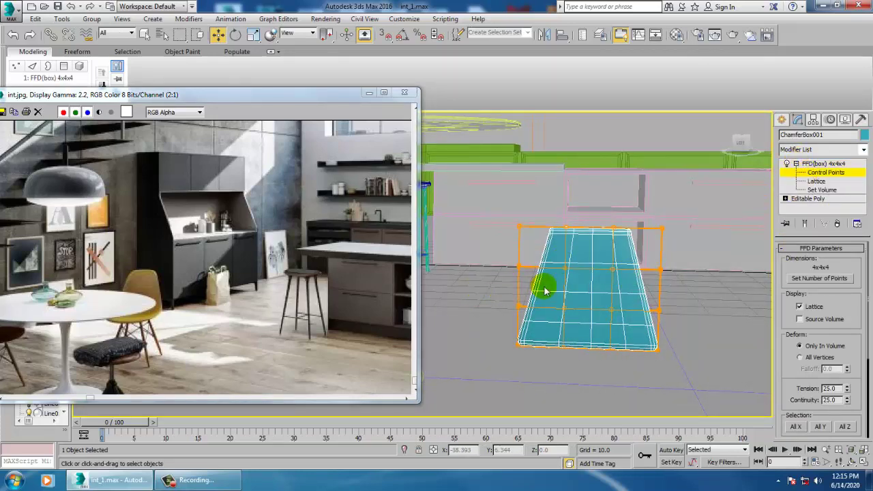
Select the central control points of the FFD cage and move them by about -1.02 along X to curve the panel
left_click_drag(548, 260, 642, 325)
mouse_move(622, 306)
middle_mouse_down("alt")
mouse_move(566, 303)
mouse_move(618, 296)
middle_mouse_up("alt")
left_click_drag(617, 290, 627, 294)
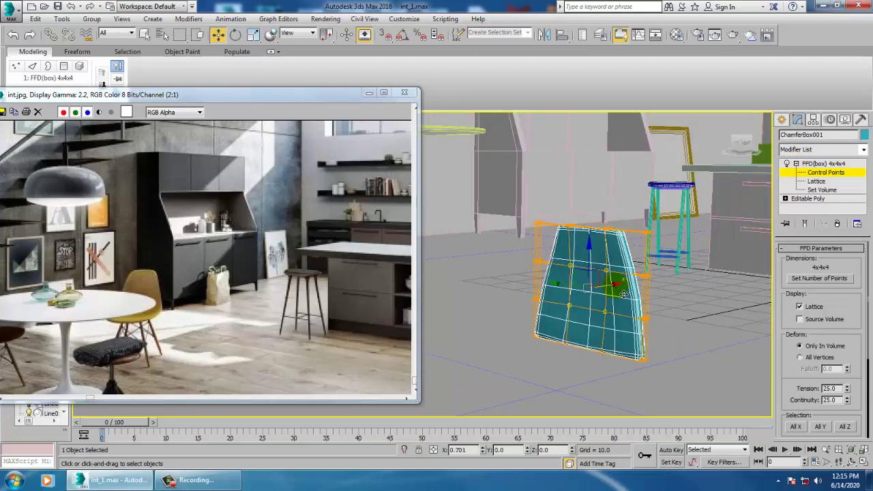
middle_click_drag(623, 293, 695, 335, "alt")
left_click_drag(707, 318, 695, 318)
middle_click_drag(685, 317, 500, 213, "alt")
left_click_drag(484, 189, 556, 375)
middle_click_drag(621, 292, 600, 294, "alt")
mouse_move(622, 295)
left_mouse_down()
mouse_move(612, 297)
mouse_move(623, 299)
left_mouse_up()
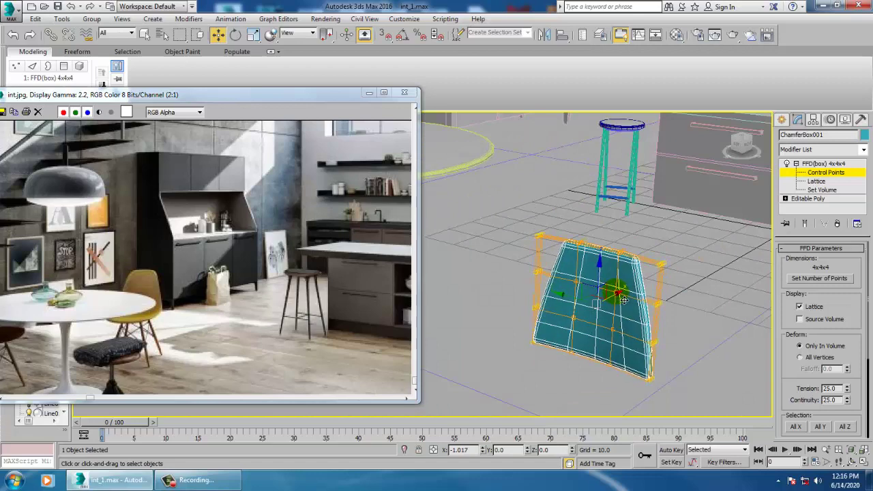
middle_click_drag(622, 300, 600, 303, "alt")
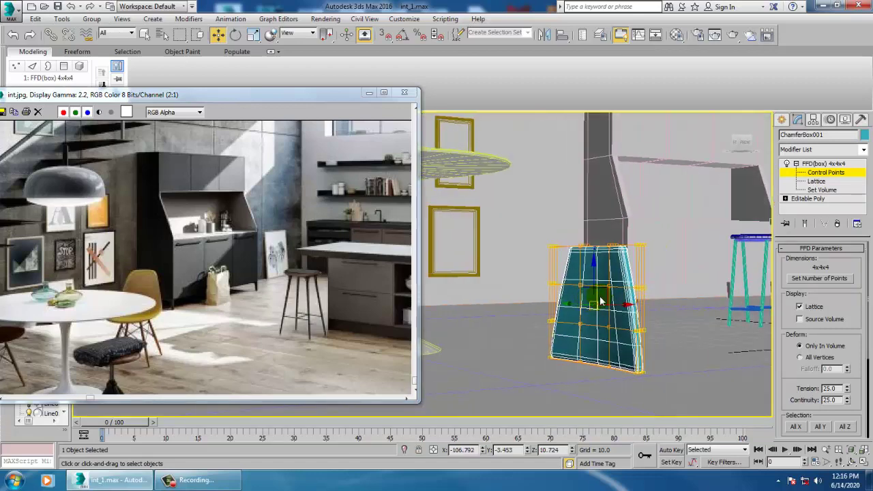
Convert the FFD-deformed panel to an Editable Poly
left_click(822, 199)
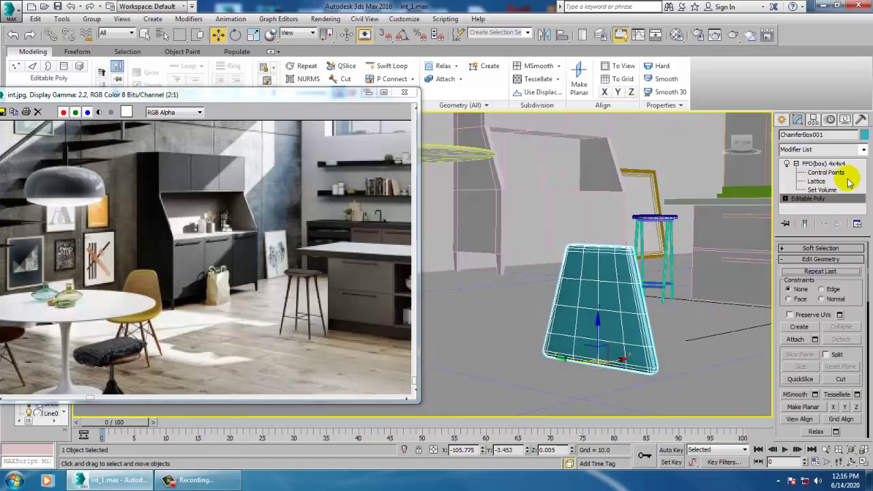
left_click(823, 164)
right_click(580, 292)
mouse_move(614, 403)
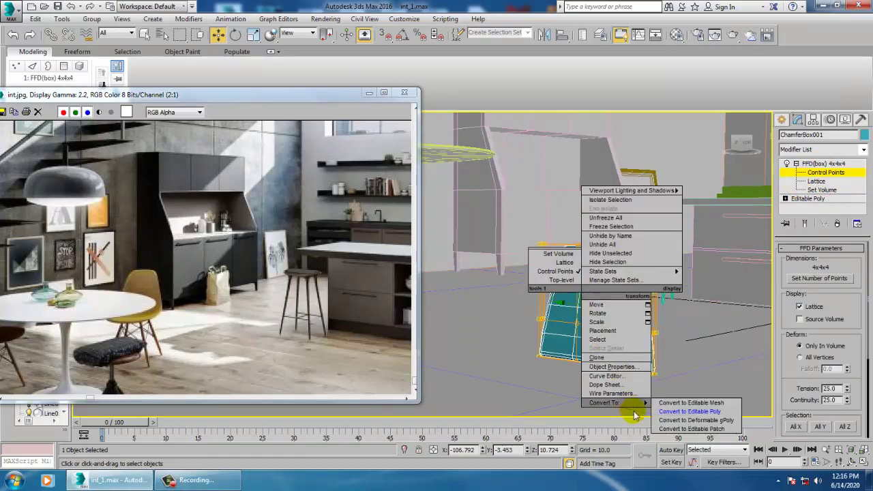
left_click(711, 413)
Convert the curved panel to an Editable Poly once more
middle_click_drag(628, 341, 567, 284, "alt")
scroll(618, 314, "up", 3)
scroll(603, 276, "up", 3)
scroll(599, 283, "down", 3)
middle_click_drag(623, 280, 594, 299, "alt")
scroll(594, 299, "up", 3)
right_click(567, 238)
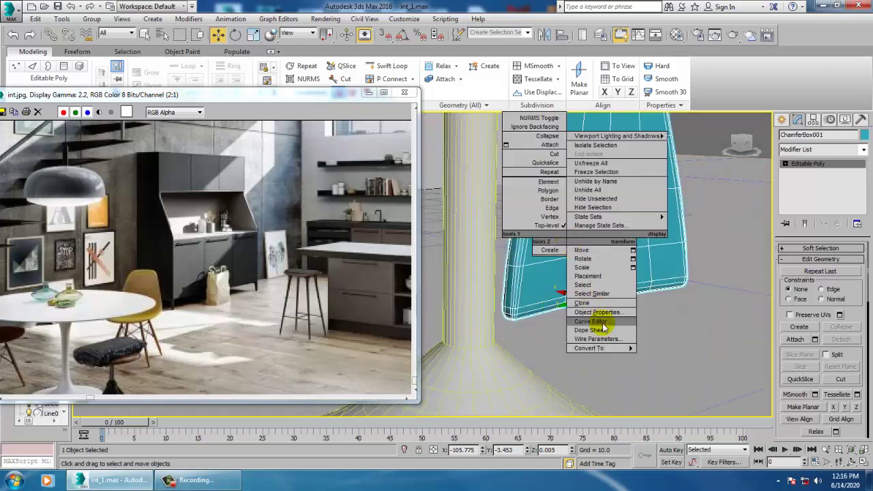
mouse_move(589, 348)
left_click(692, 357)
Select the strip of polygons along the panel's lower front edge, from one corner to the other, in Polygon mode
scroll(598, 306, "up", 2)
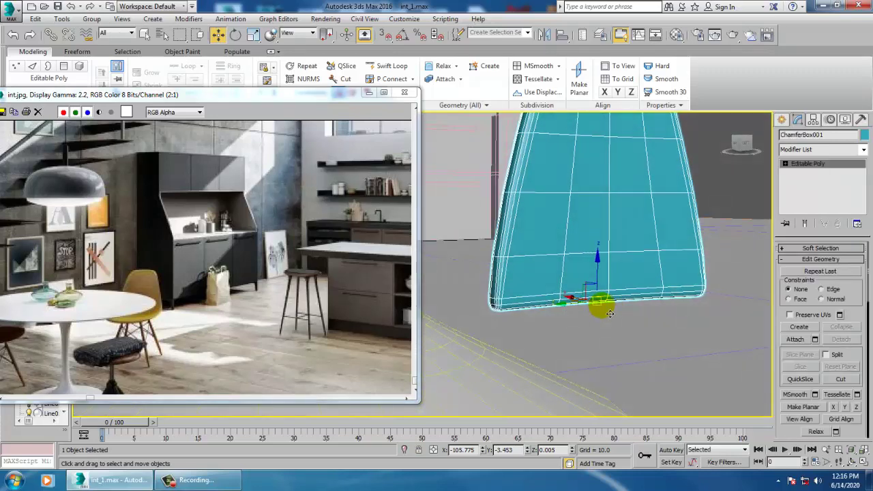
key("4")
scroll(580, 309, "up", 2)
left_click(518, 299)
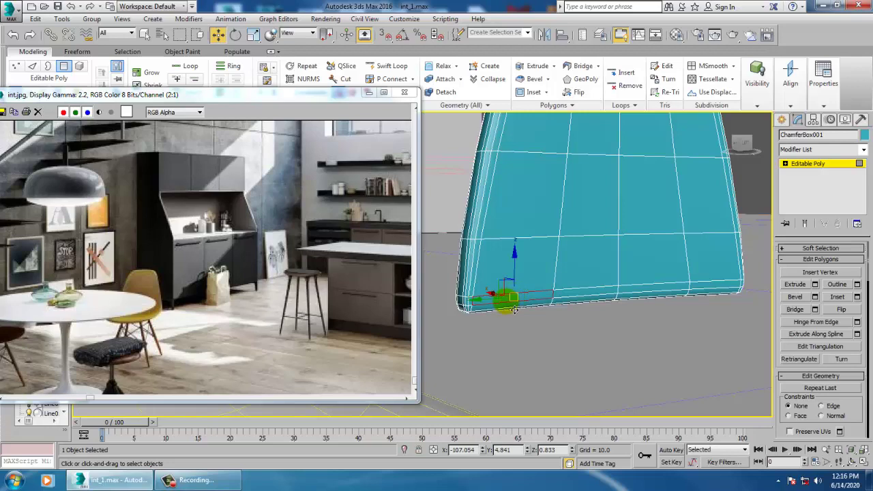
left_click(585, 301, "ctrl")
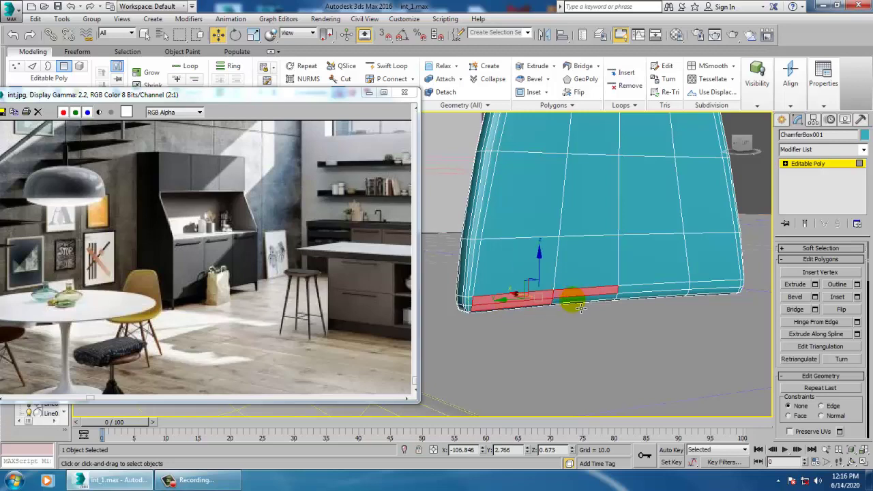
left_click(673, 295, "ctrl")
left_click(697, 291, "ctrl")
left_click(710, 292, "ctrl")
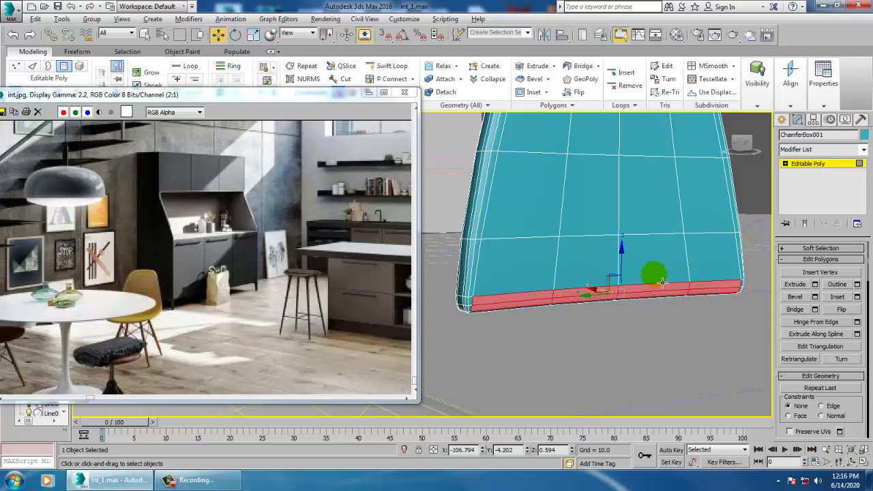
middle_click_drag(663, 283, 537, 306, "alt")
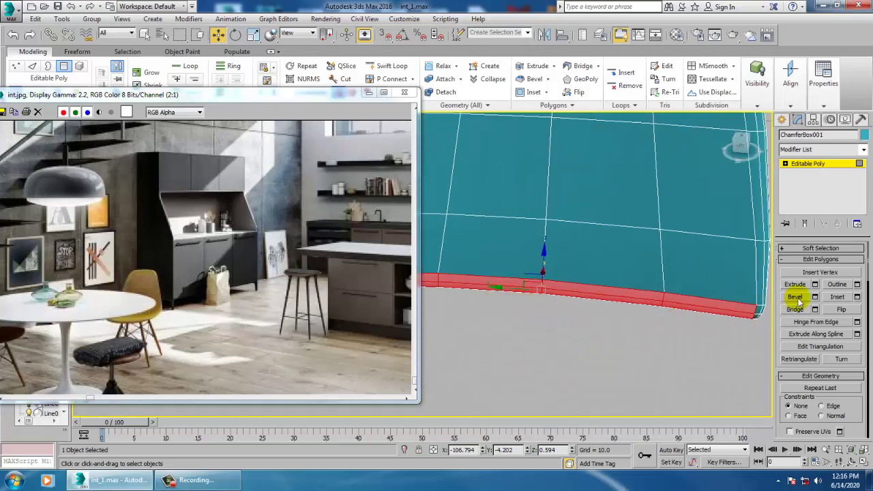
left_click(758, 314, "ctrl")
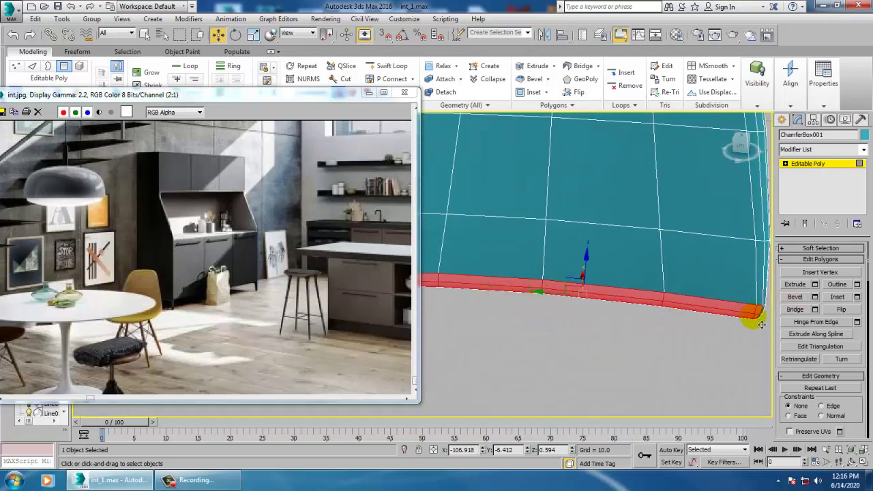
Extrude the selected lower-edge polygons into a long flap for the chair seat
middle_click_drag(761, 324, 658, 271, "alt")
scroll(508, 312, "down", 4)
scroll(614, 306, "up", 5)
scroll(605, 296, "up", 3)
scroll(653, 269, "down", 4)
scroll(643, 275, "up", 2)
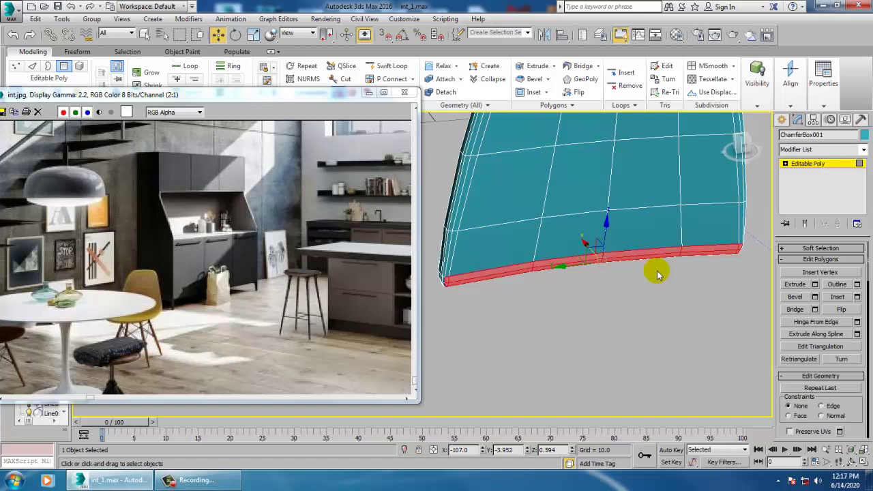
left_click(815, 285)
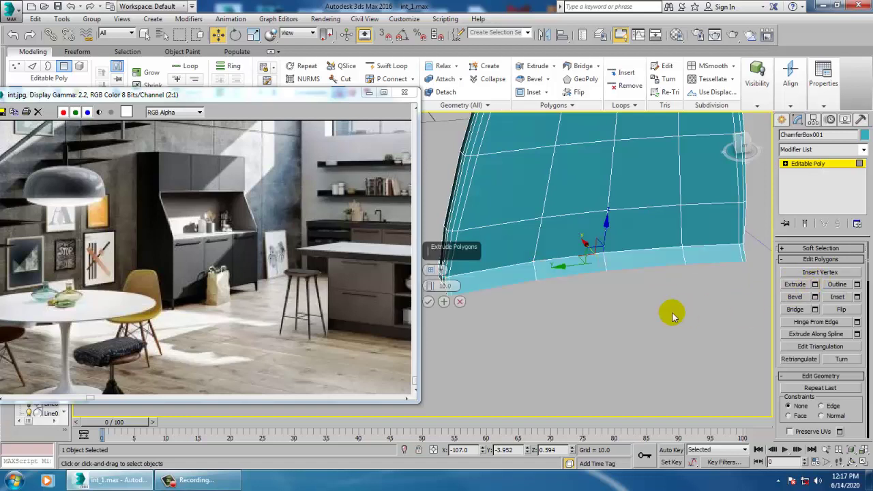
left_click_drag(429, 285, 432, 208)
left_click(429, 301)
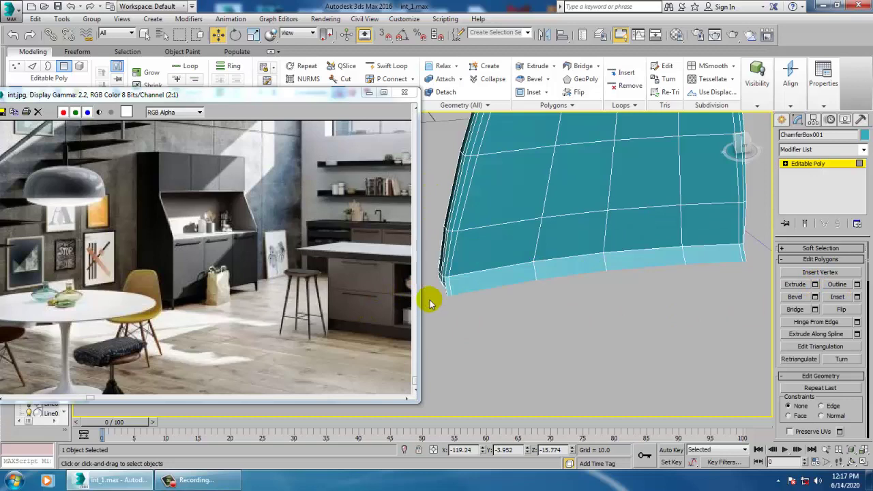
Raise the extruded end polygons to about Z 1.06 and pull them outward along X to lengthen the seat
scroll(444, 306, "down", 10)
scroll(571, 317, "up", 5)
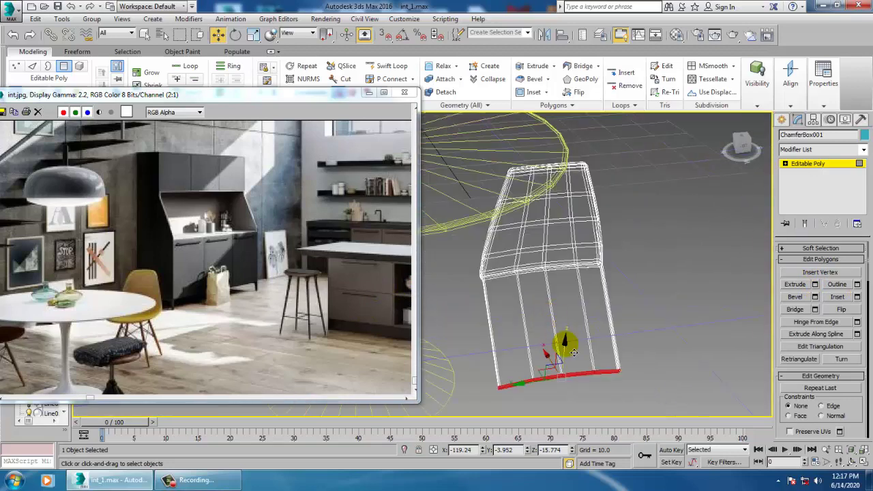
left_click_drag(573, 344, 574, 275)
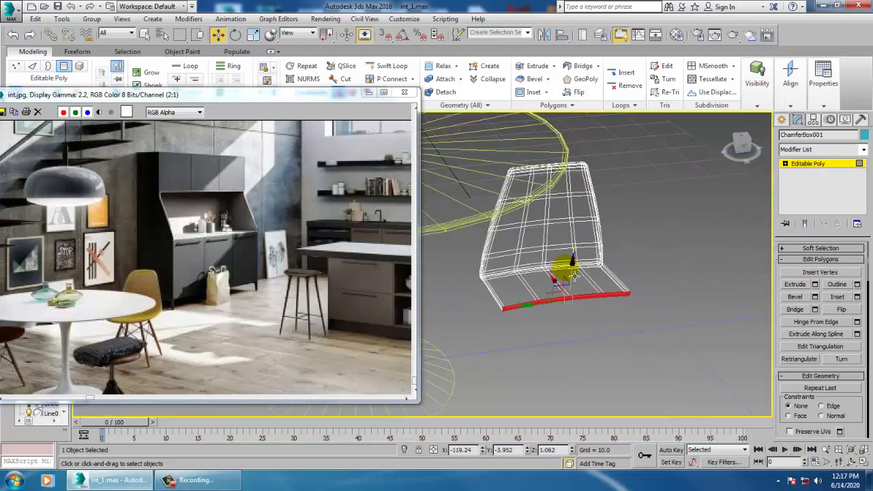
key("F3")
middle_click_drag(620, 304, 468, 289, "alt")
scroll(568, 297, "up", 5)
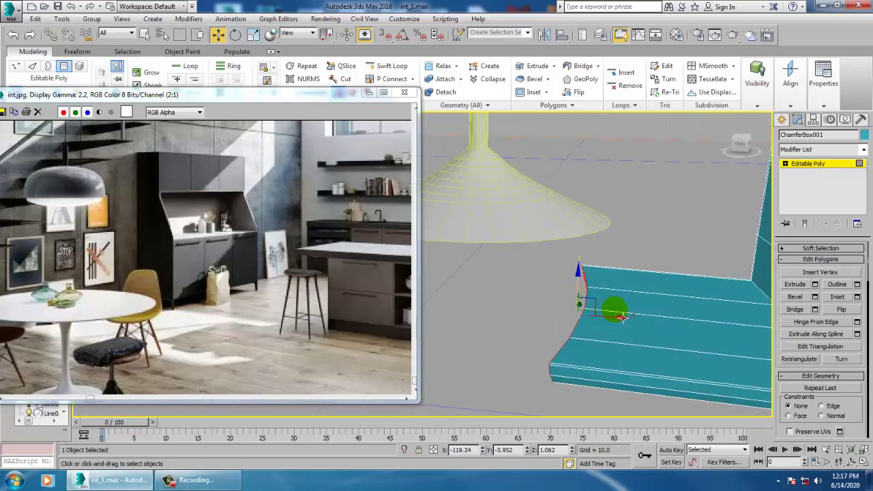
left_click_drag(615, 318, 554, 308)
scroll(591, 312, "down", 6)
middle_click_drag(591, 312, 653, 338, "alt")
scroll(569, 312, "up", 3)
scroll(566, 279, "up", 4)
scroll(653, 339, "down", 5)
scroll(641, 335, "up", 5)
Move the reference image aside and pull the seat's inner front-edge vertices outward along X in Top view, the centre ones farthest
key("1")
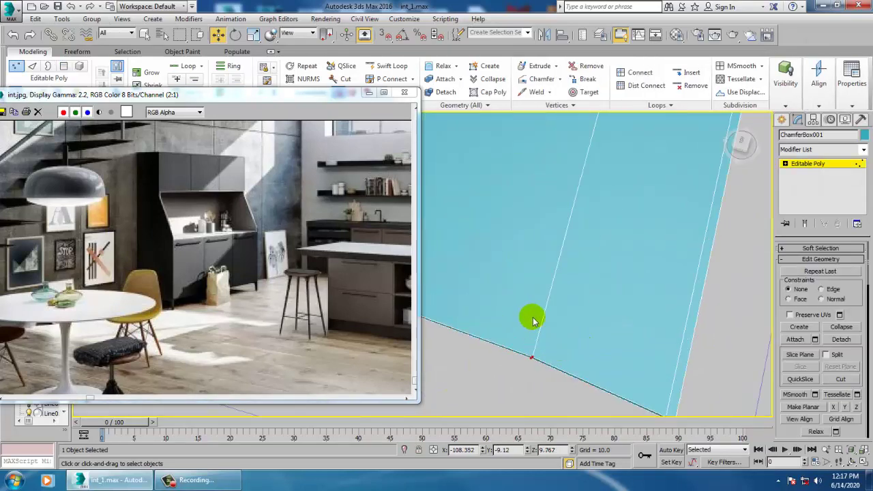
scroll(534, 321, "down", 5)
middle_click_drag(566, 322, 569, 335, "alt")
key("alt+w")
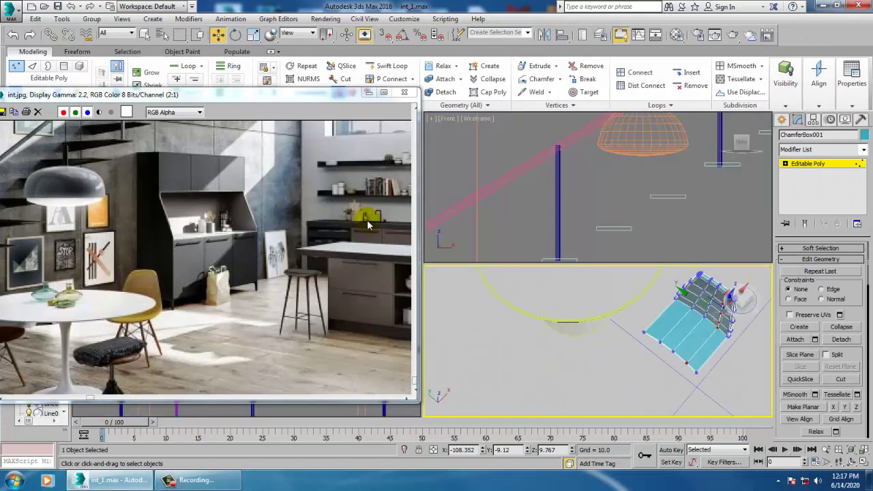
left_click_drag(305, 96, 227, 100)
middle_click(387, 193)
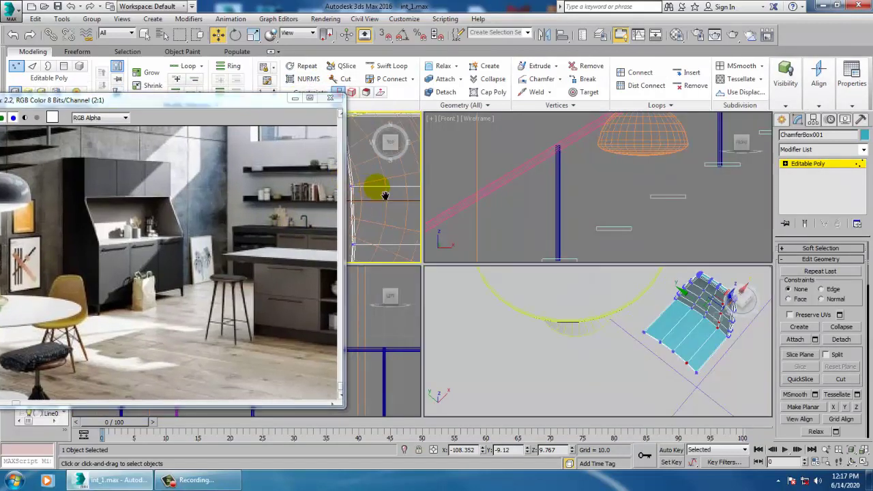
key("alt+w")
middle_click_drag(386, 195, 536, 185)
scroll(535, 184, "down", 4)
scroll(538, 232, "up", 5)
left_click_drag(600, 339, 600, 335)
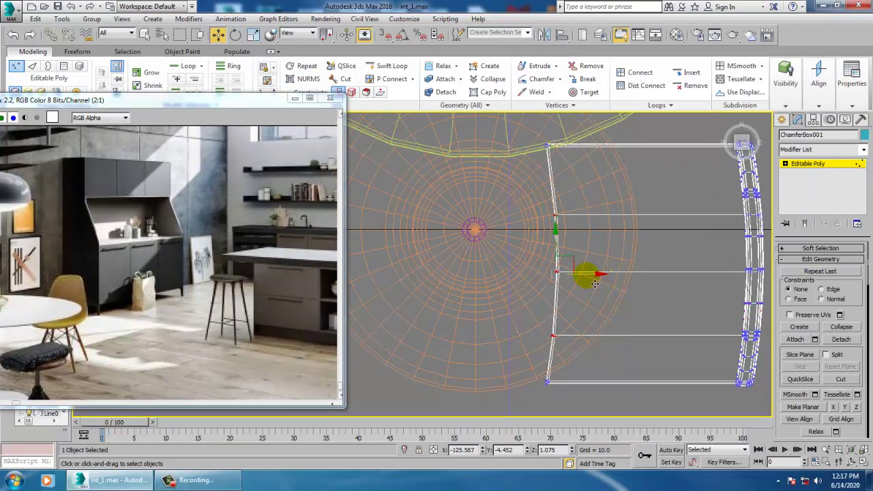
left_click_drag(595, 284, 544, 281)
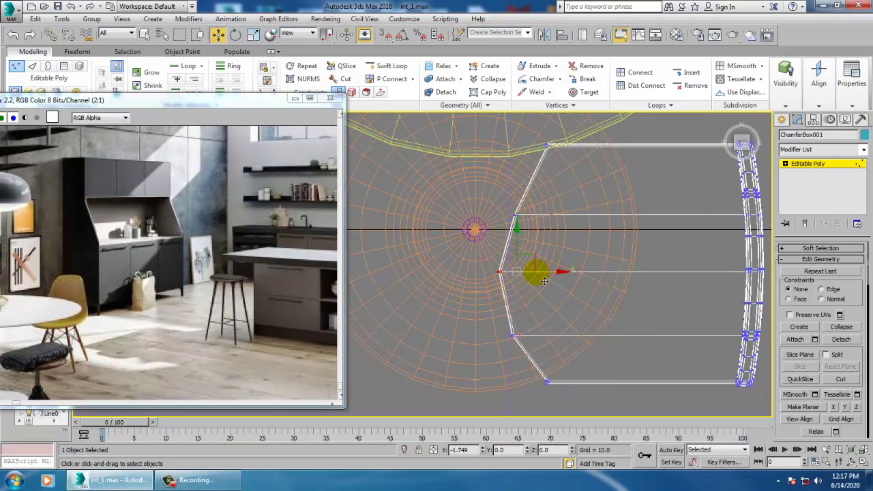
Select the front-edge vertices except the +Y corner and nudge them slightly back toward the backrest along X
left_click(477, 196)
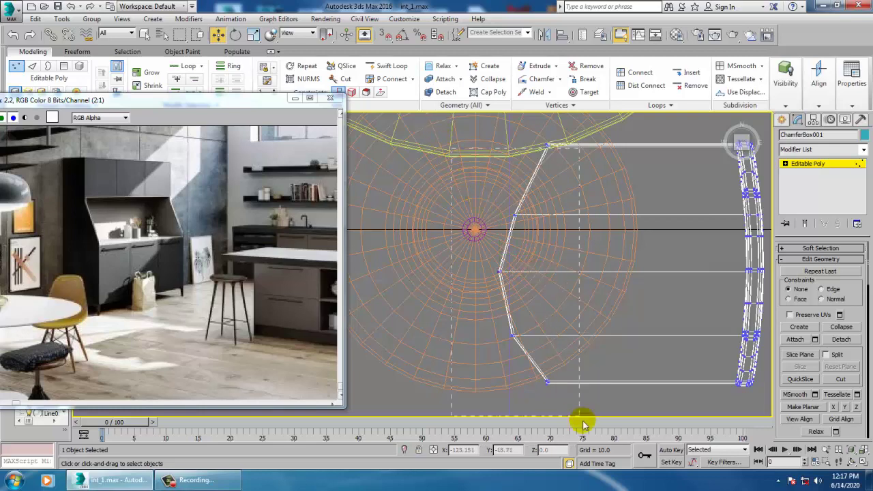
left_click_drag(584, 423, 583, 422)
left_click_drag(564, 326, 568, 321)
mouse_move(568, 319)
middle_mouse_down("alt")
mouse_move(559, 248)
mouse_move(550, 350)
mouse_move(607, 278)
middle_mouse_up("alt")
scroll(503, 296, "up", 6)
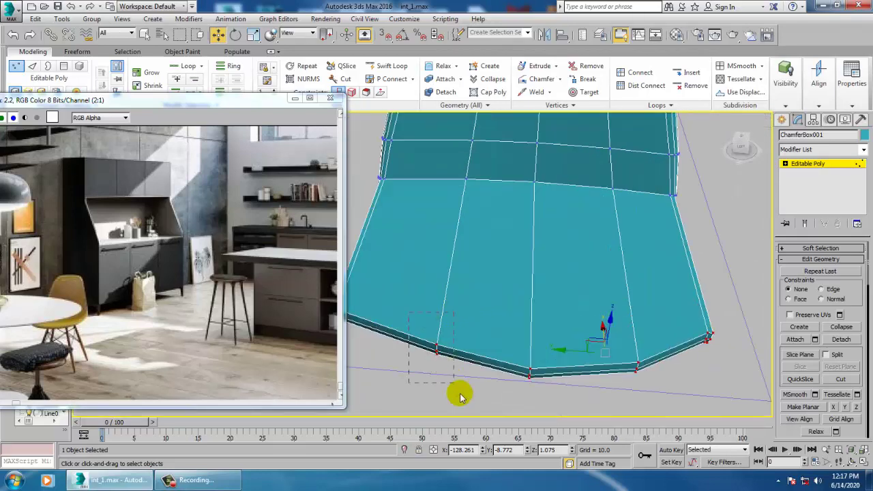
Move the front-edge vertices next to the +Y corner to about X -130.02, Y 2.5 to even out the rounding
key("alt+w")
right_click(400, 210)
key("alt+w")
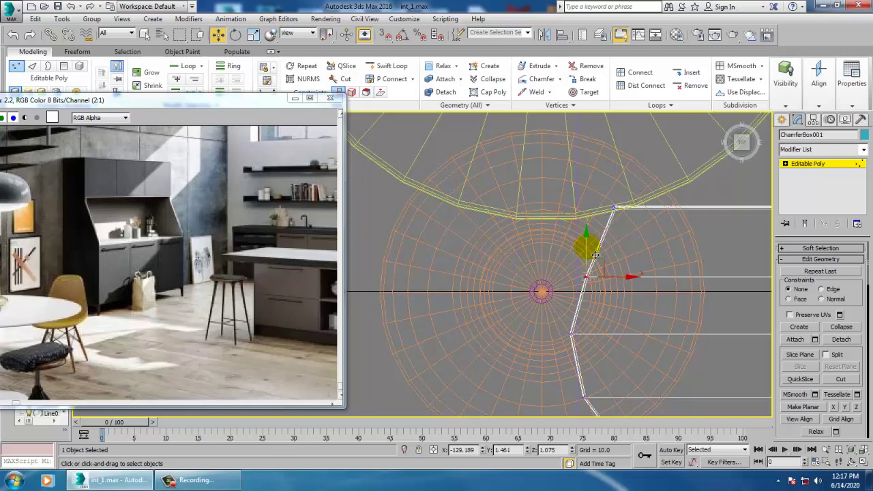
left_click_drag(587, 241, 586, 229)
left_click_drag(625, 273, 612, 268)
middle_click_drag(633, 323, 561, 232)
scroll(554, 273, "down", 3)
middle_click_drag(552, 273, 548, 315)
Leave vertex editing and examine the seat's rounded front and thickness in the perspective view
key("alt+w")
right_click(672, 345)
key("alt+w")
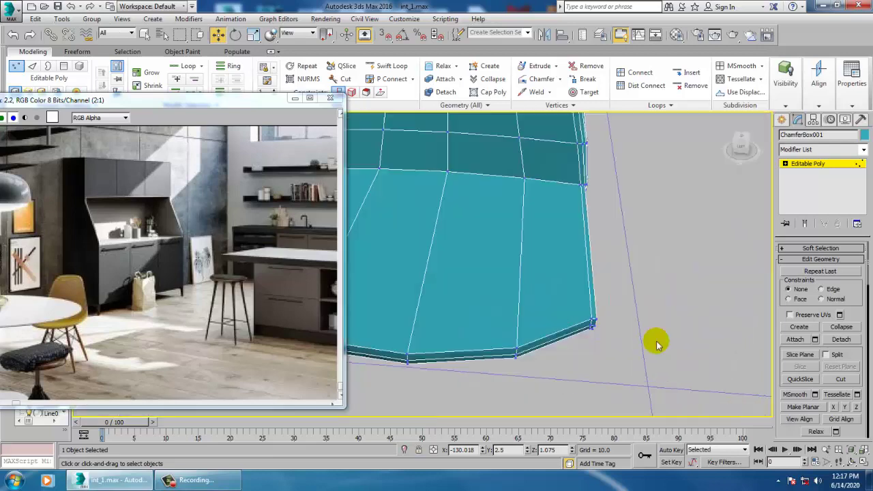
scroll(636, 336, "down", 10)
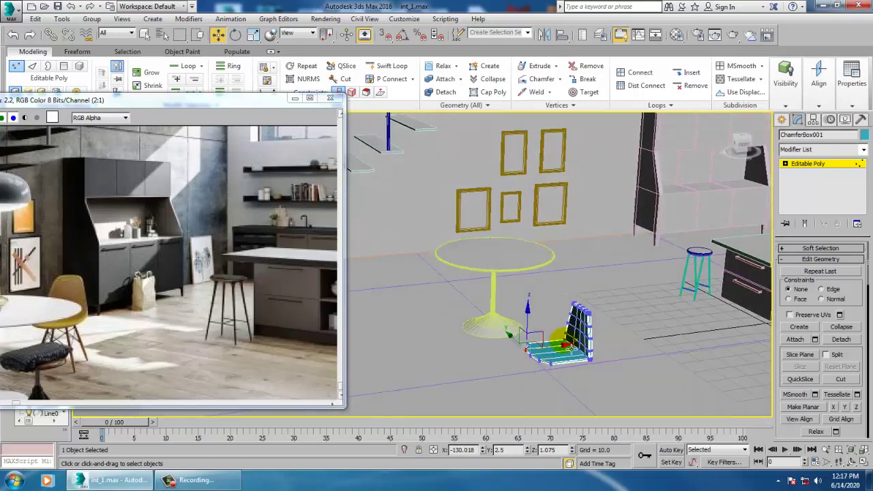
scroll(566, 345, "up", 10)
scroll(580, 287, "up", 3)
scroll(555, 293, "down", 3)
middle_click_drag(556, 284, 565, 341)
left_click(807, 166)
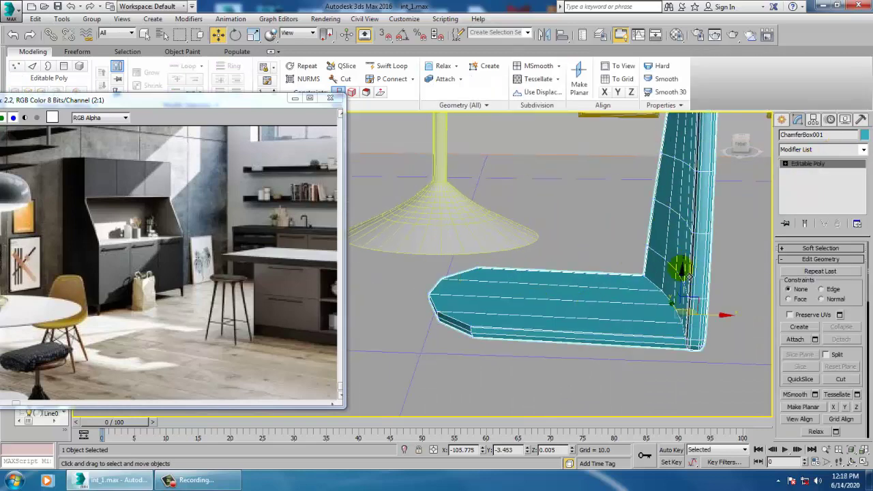
middle_click_drag(691, 258, 635, 258, "alt")
Select the lowest row of vertices along the seat's underside in the Front view
key("alt+w")
right_click(638, 202)
key("z")
key("1")
key("alt+w")
middle_click_drag(569, 226, 585, 178)
scroll(549, 242, "down", 2)
middle_click_drag(506, 260, 543, 262)
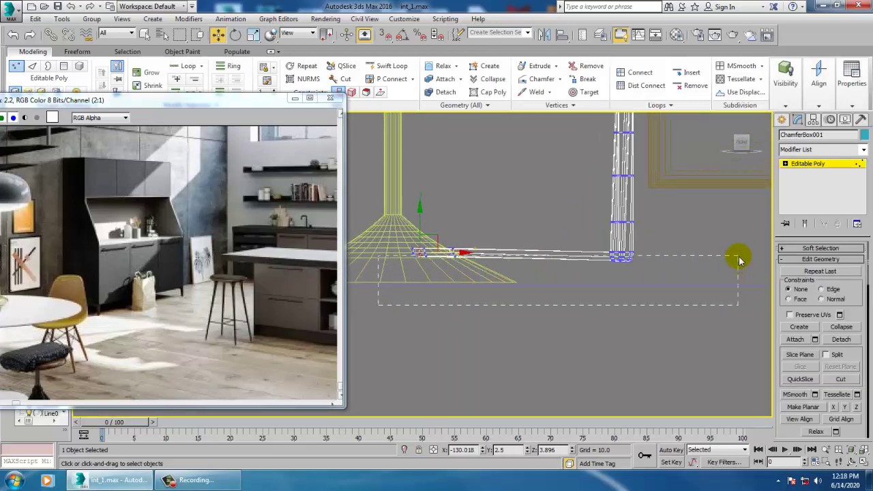
left_click_drag(740, 257, 739, 256)
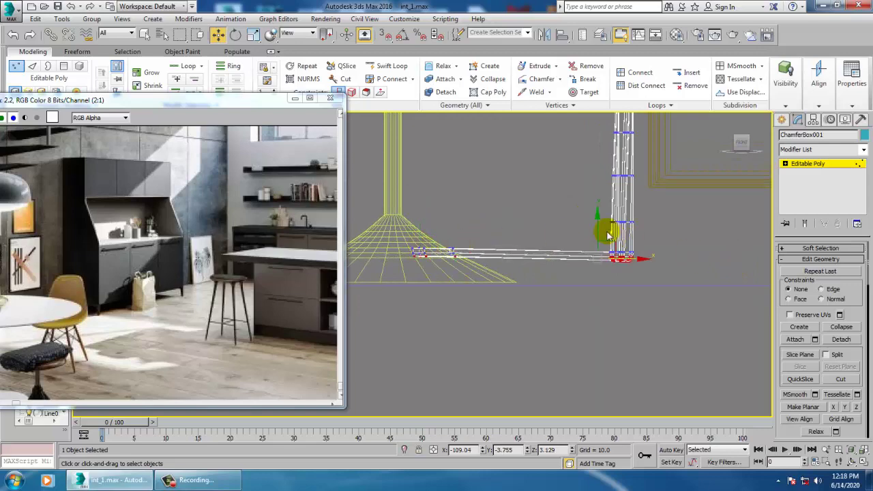
left_click_drag(605, 238, 606, 245)
scroll(585, 282, "up", 1)
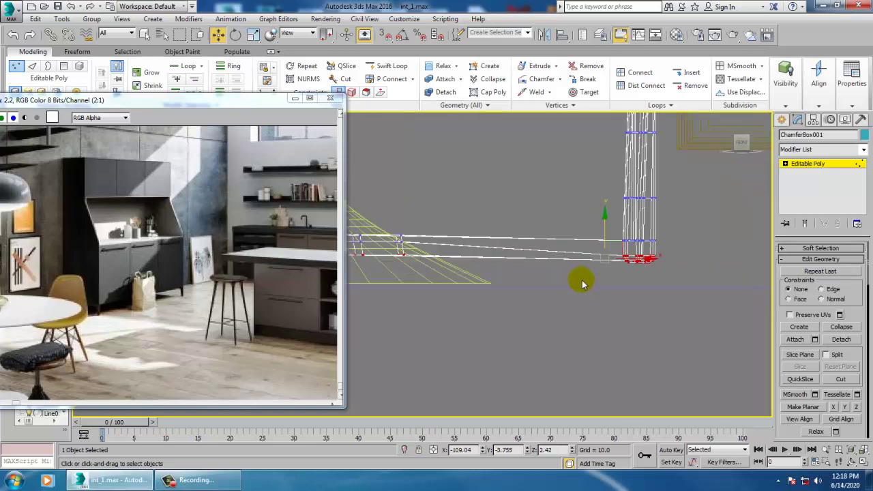
key("ctrl+z")
Add the middle row of front-edge vertices to the selection and lower the seat's underside to about Z 2.4
middle_click_drag(449, 267, 558, 313)
scroll(498, 305, "up", 2)
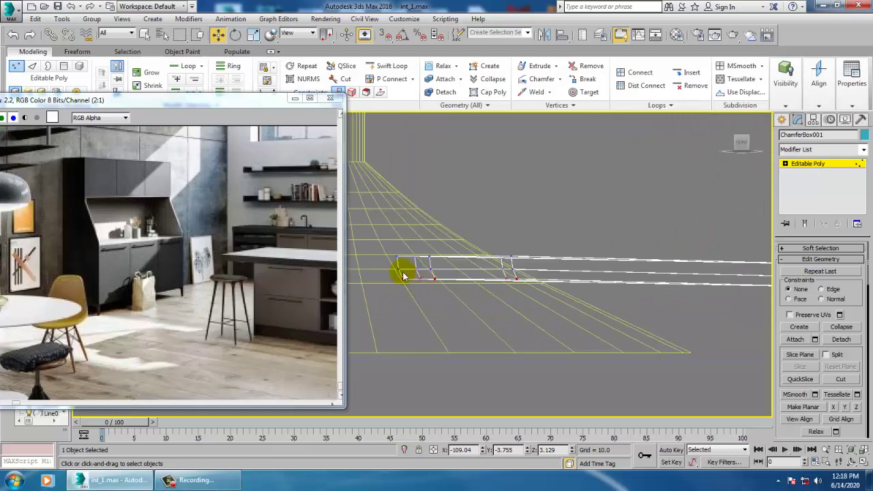
left_click_drag(584, 272, 585, 273, "ctrl")
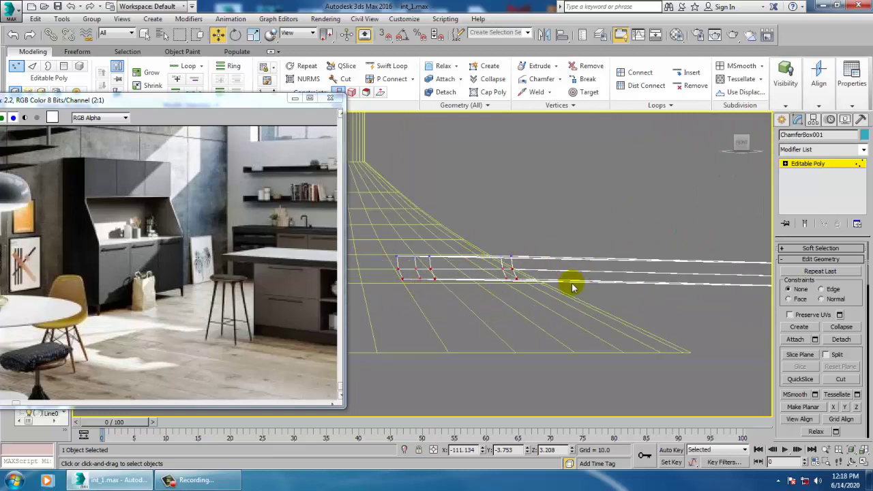
scroll(572, 283, "down", 4)
middle_click_drag(582, 286, 553, 295)
left_click_drag(625, 265, 626, 268)
Add three edge loops across the seat between its front edge and the backrest with Swift Loop, and leave vertex editing
key("alt+w")
key("alt+w")
scroll(610, 305, "down", 6)
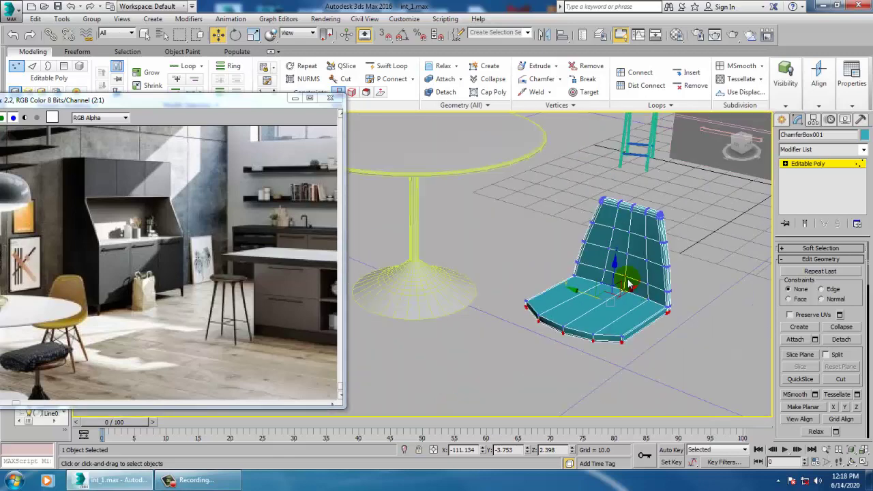
scroll(610, 305, "up", 8)
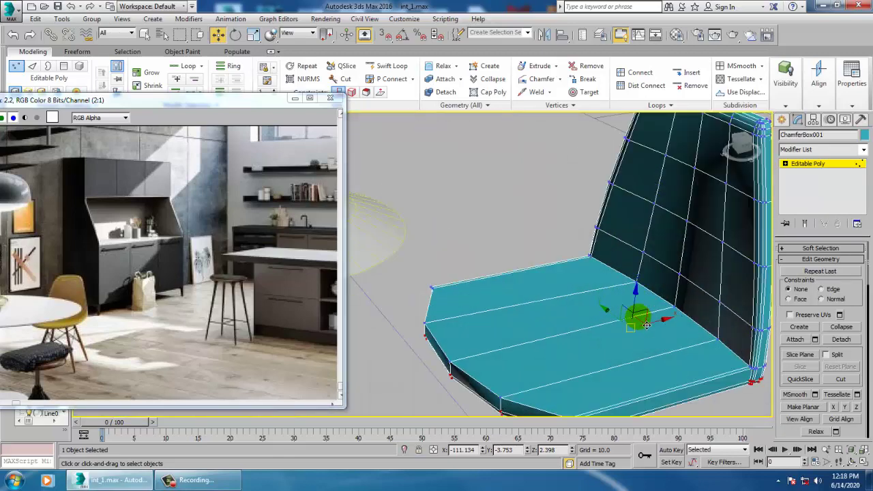
left_click(392, 65)
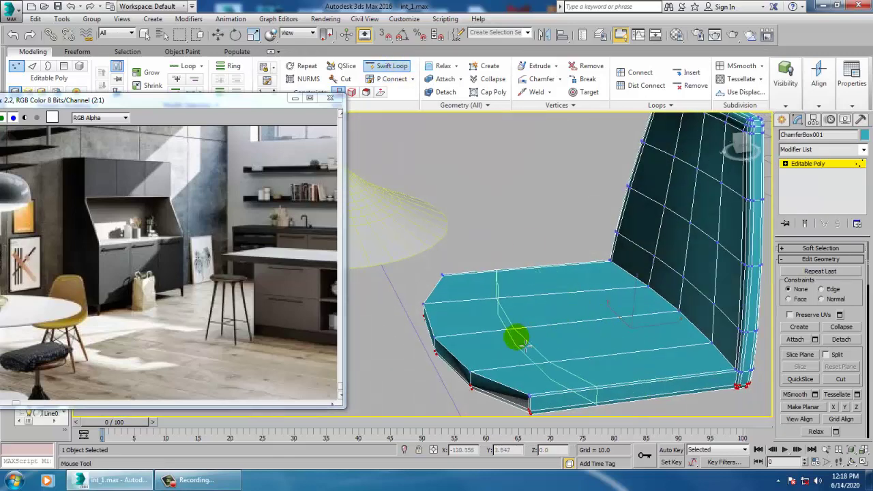
middle_click_drag(491, 338, 513, 359, "alt")
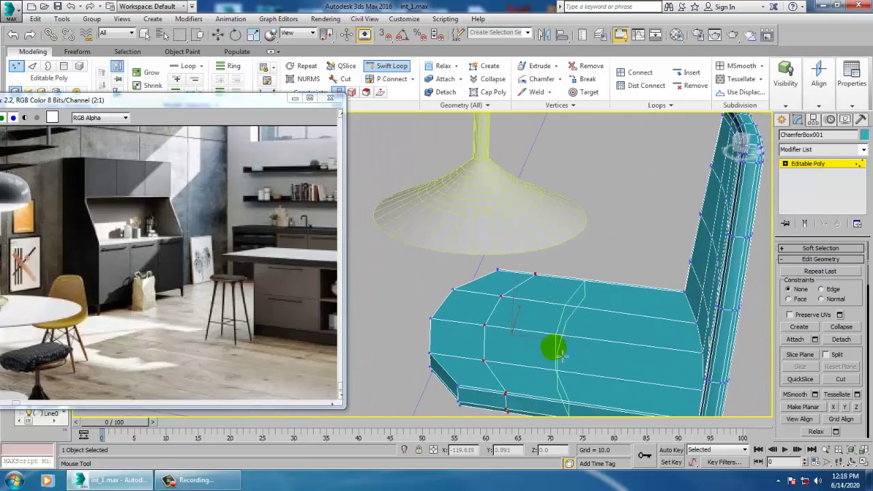
left_click(652, 360)
right_click(652, 360)
middle_click_drag(656, 305, 575, 248, "alt")
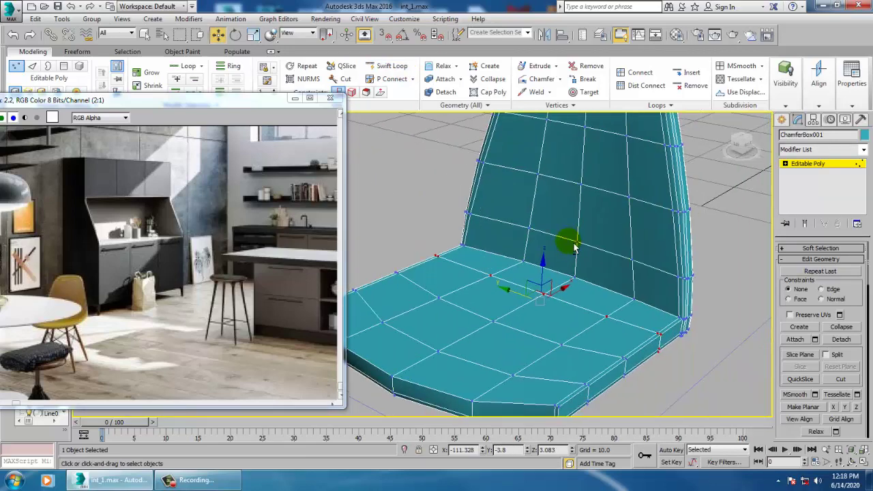
left_click(810, 165)
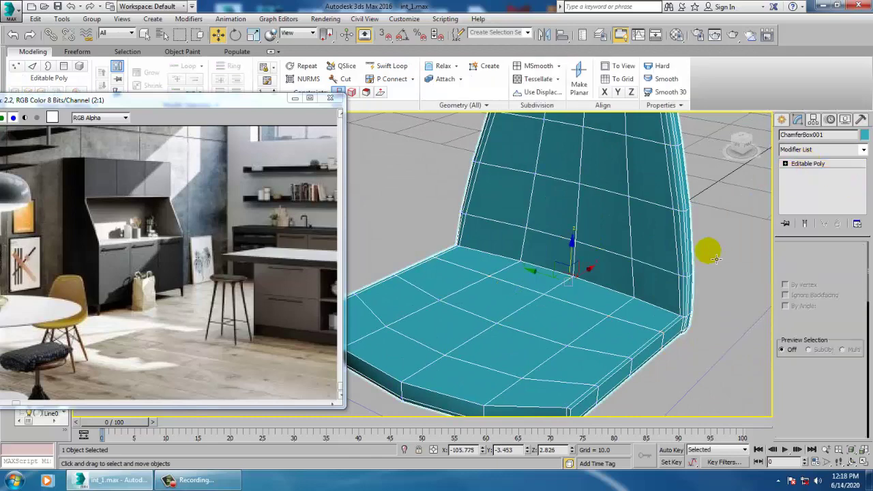
Switch the chair to polygon editing and examine the seat's outline in the Top view
left_click(786, 164)
left_click(808, 199)
key("alt+w")
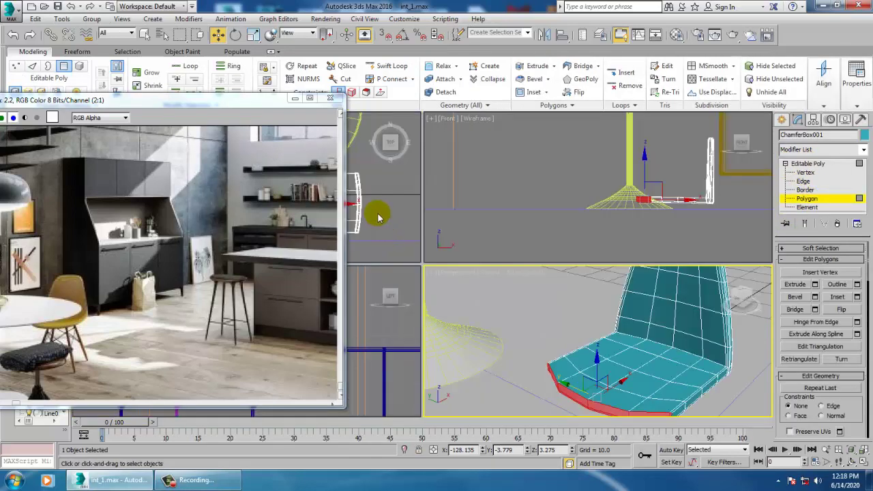
right_click(379, 216)
key("alt+w")
middle_click_drag(580, 276, 668, 307)
scroll(549, 273, "up", 4)
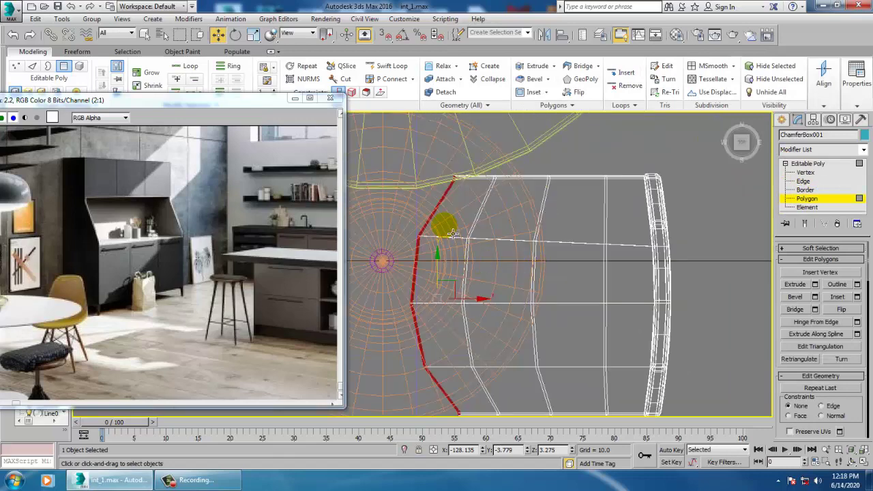
scroll(591, 235, "down", 3)
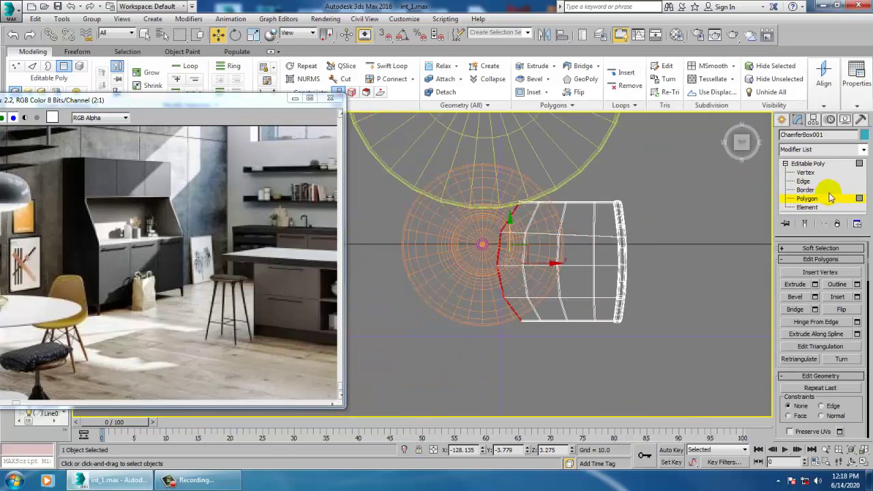
Select all the seat's upper-surface polygons except the row next to the backrest, working in the perspective view
left_click(609, 236)
key("alt+w")
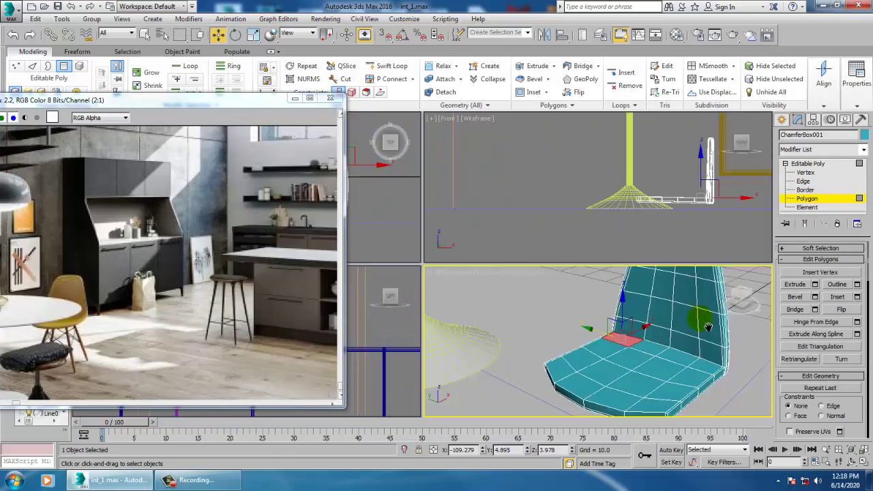
scroll(576, 321, "up", 2)
key("alt+w")
scroll(542, 302, "up", 3)
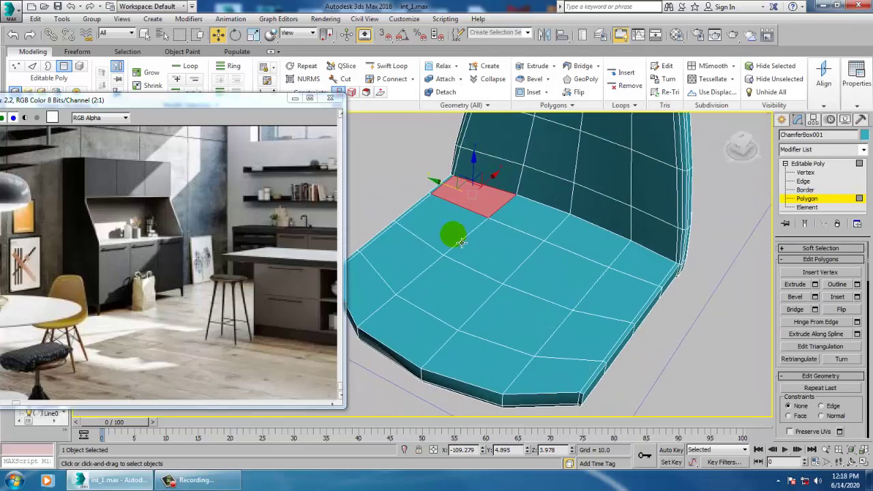
mouse_move(459, 239)
left_mouse_down()
mouse_move(566, 263)
mouse_move(620, 288)
mouse_move(616, 343)
mouse_move(583, 384)
mouse_move(517, 322)
mouse_move(437, 286)
mouse_move(390, 300)
mouse_move(419, 320)
left_mouse_up()
left_click_drag(463, 352, 471, 358)
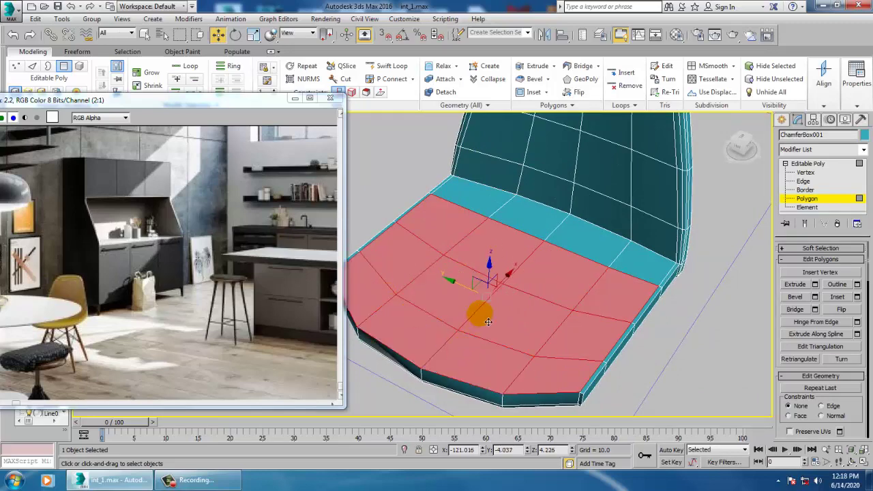
mouse_move(487, 319)
middle_mouse_down("alt")
mouse_move(600, 266)
mouse_move(508, 282)
middle_mouse_up("alt")
key("F3")
key("F3")
middle_click_drag(522, 315, 573, 340, "alt")
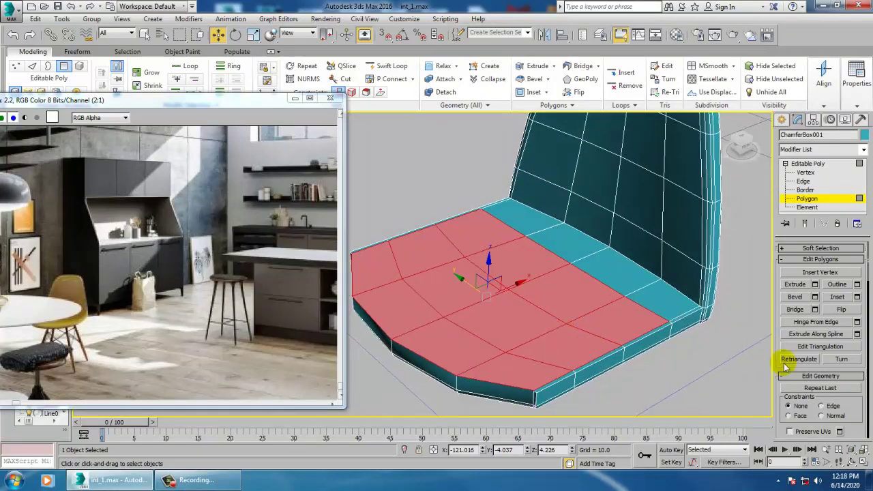
Apply an FFD(box) 4x4x4 modifier to the selected seat polygons and activate its control points
left_click(816, 151)
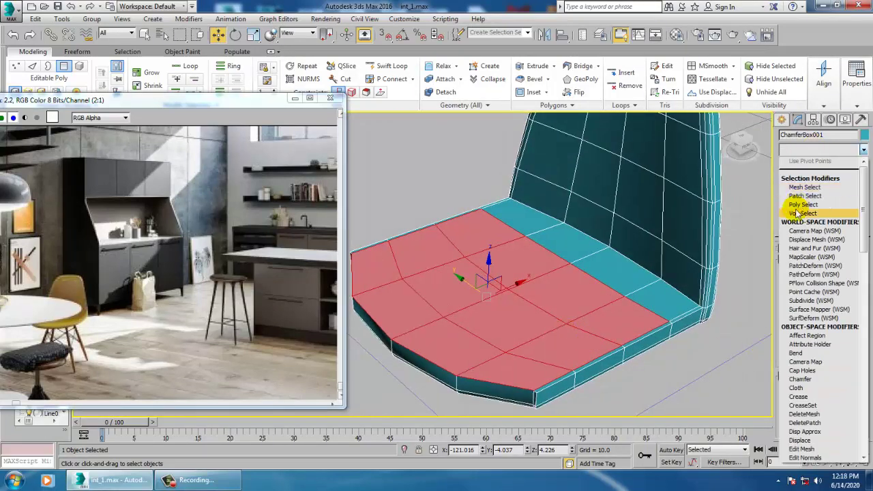
key("f")
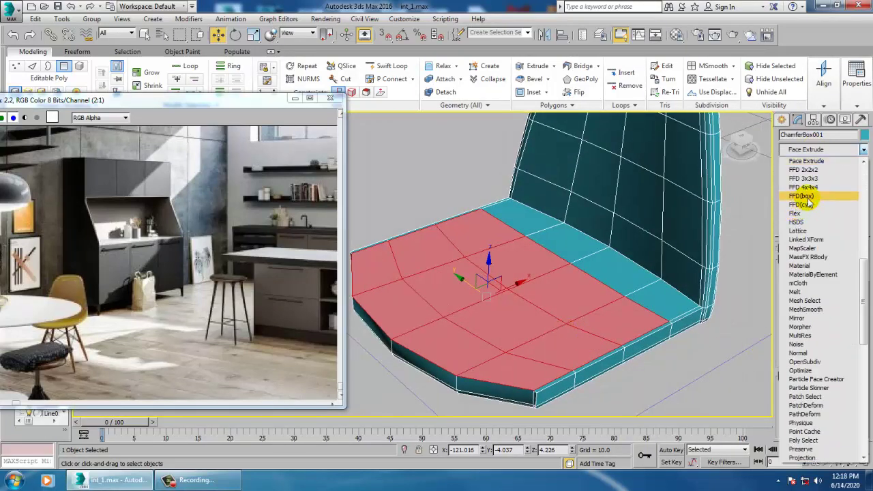
left_click(808, 196)
middle_click_drag(596, 267, 573, 259, "alt")
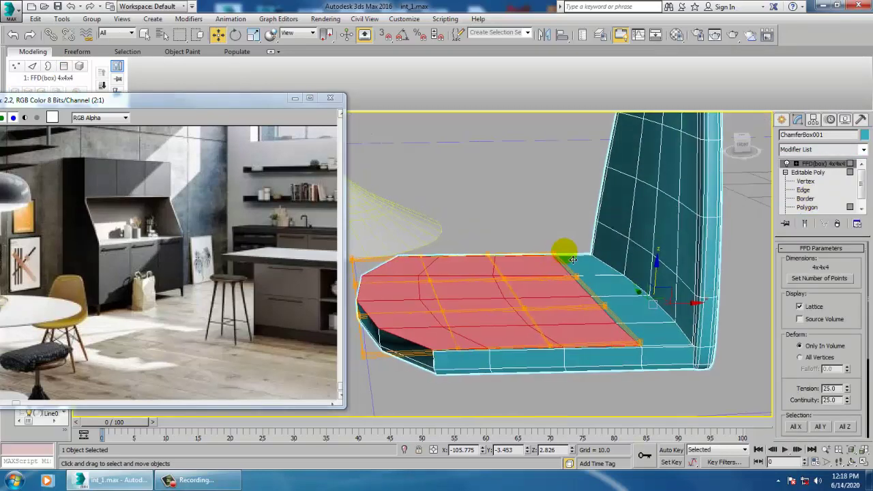
left_click(797, 164)
left_click(826, 173)
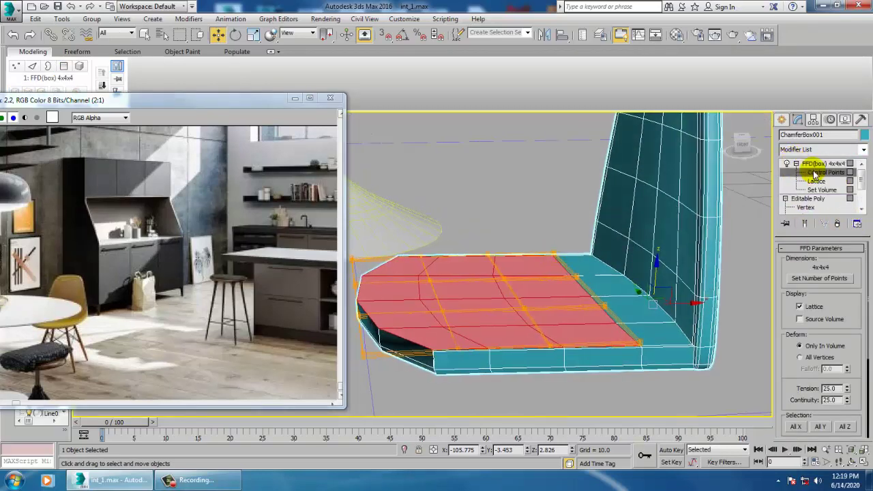
Select the inner control points of the seat's lattice in the Top view and return to the perspective view
left_click(443, 311)
middle_click_drag(531, 324, 532, 341, "alt")
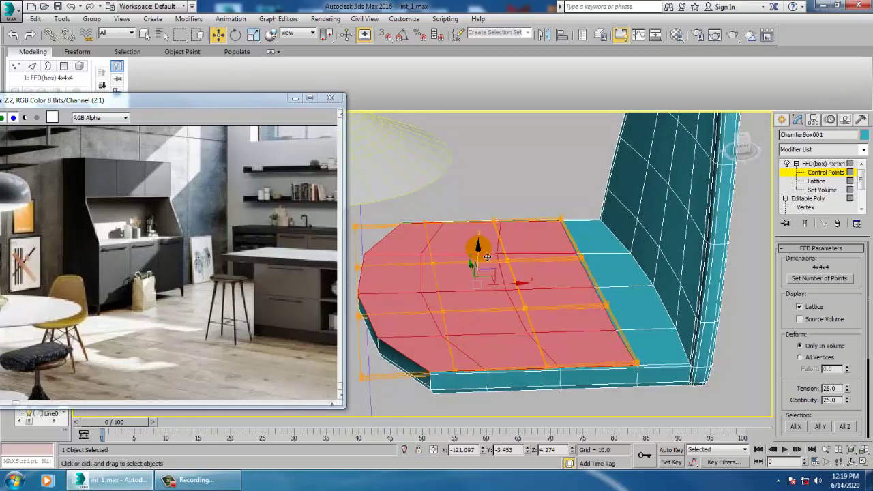
left_click_drag(478, 249, 503, 242)
middle_click_drag(503, 242, 481, 258, "alt")
key("alt+w")
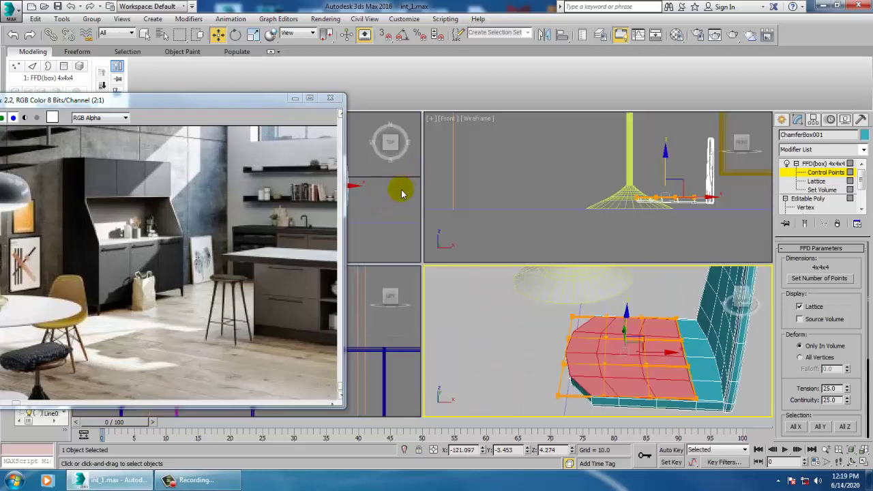
key("alt+w")
scroll(560, 289, "up", 4)
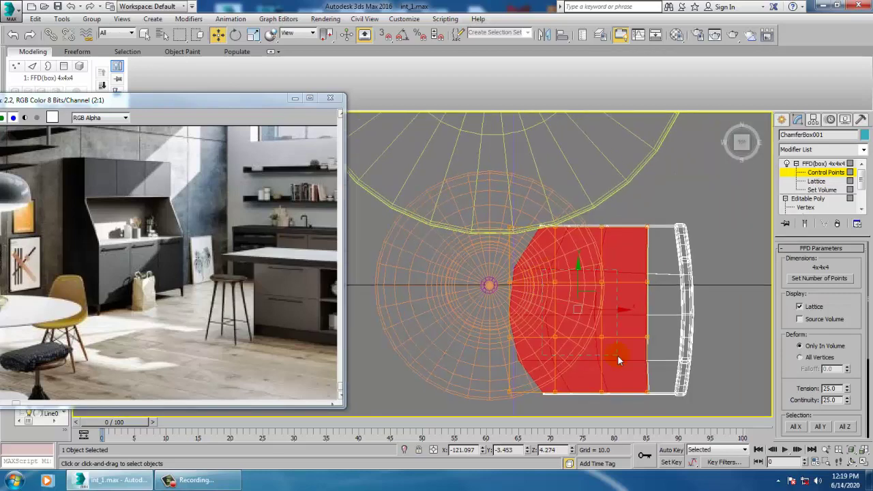
key("alt+w")
right_click(585, 357)
key("alt+w")
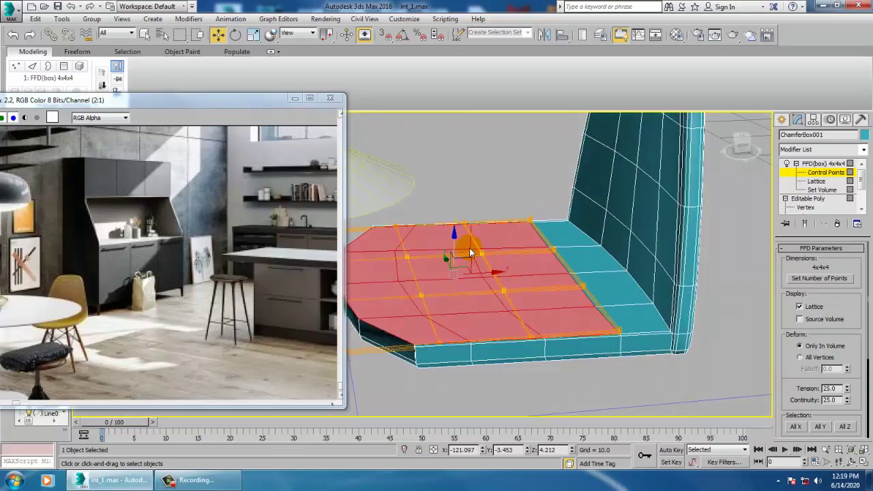
Raise the inner lattice points to about Z 4.57 to give the seat's upper surface a slight bulge
left_click_drag(461, 248, 458, 226)
mouse_move(476, 265)
middle_mouse_down("alt")
mouse_move(540, 248)
mouse_move(482, 247)
mouse_move(482, 254)
middle_mouse_up("alt")
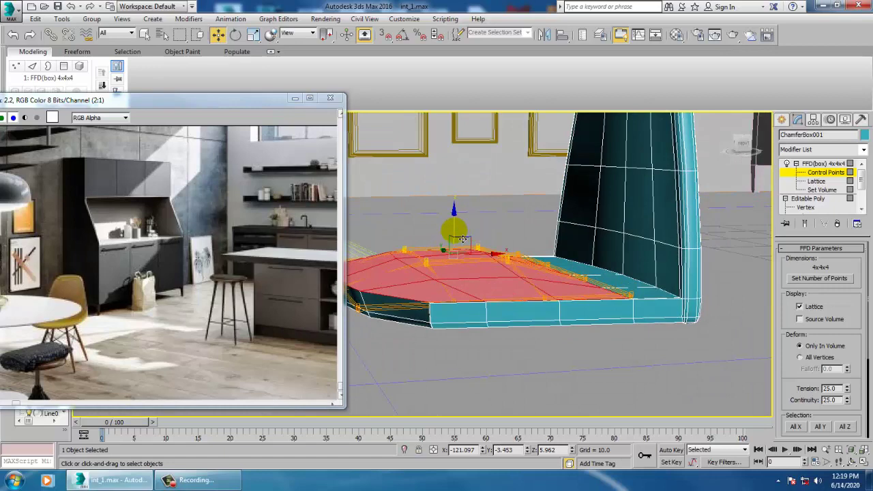
left_click_drag(463, 240, 464, 254)
middle_click_drag(547, 265, 544, 297, "alt")
Convert the deformed chair to an Editable Poly
right_click(570, 253)
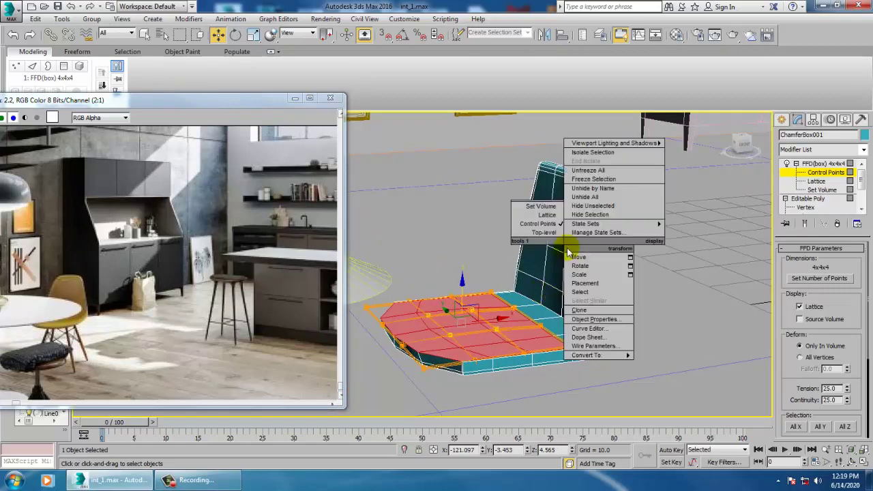
mouse_move(597, 354)
left_click(672, 362)
scroll(635, 323, "down", 5)
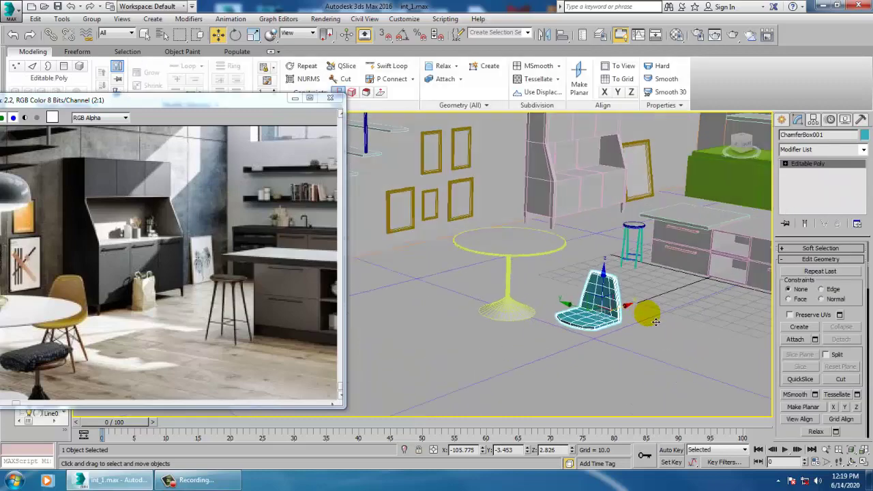
Select the vertices along the backrest's upper end and raise them to about Z 24.4
middle_click_drag(652, 320, 593, 313, "alt")
scroll(640, 326, "up", 4)
key("1")
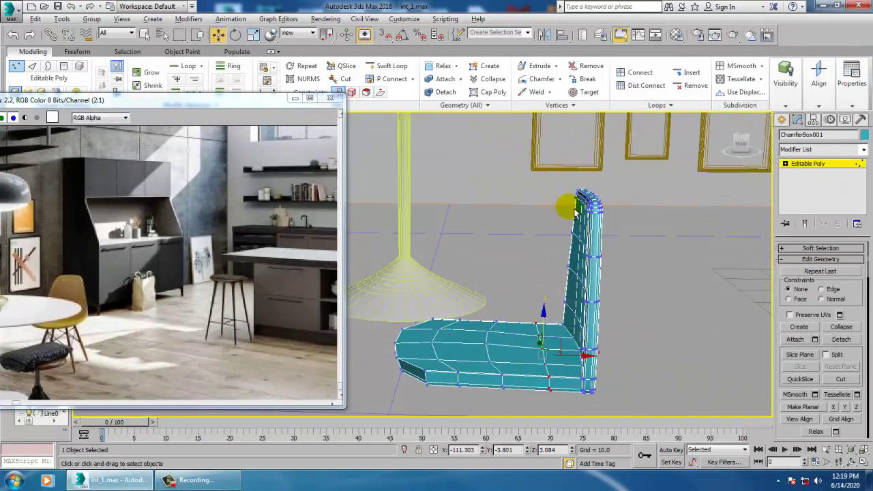
middle_click_drag(569, 201, 532, 137, "alt")
left_click_drag(532, 137, 644, 259)
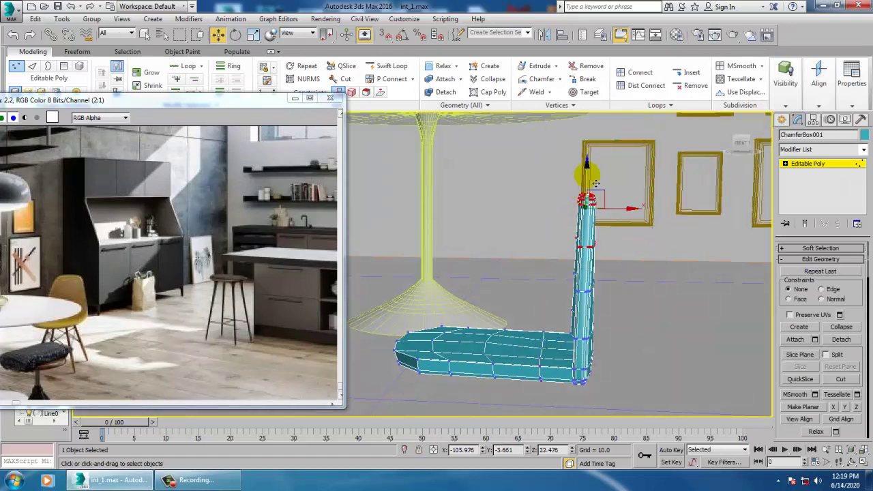
left_click_drag(596, 183, 577, 153)
middle_click_drag(577, 152, 650, 212, "alt")
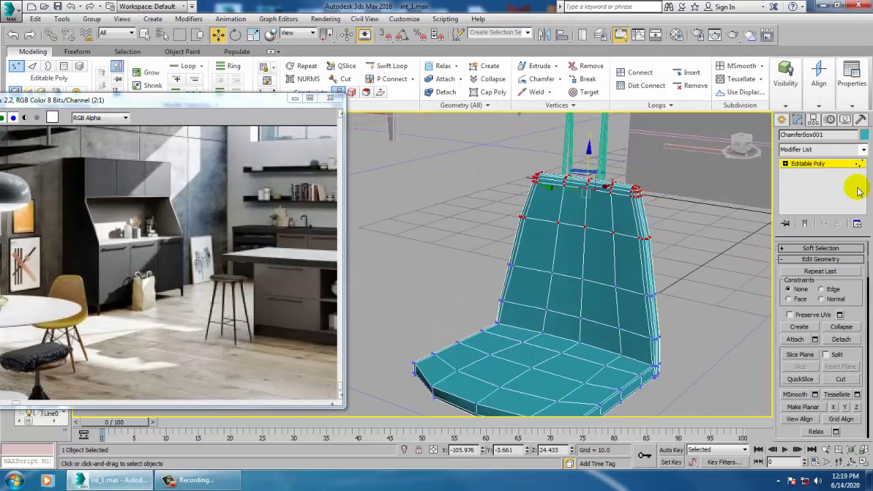
Leave vertex editing and apply a TurboSmooth modifier to the whole chair
left_click(808, 164)
left_click(825, 149)
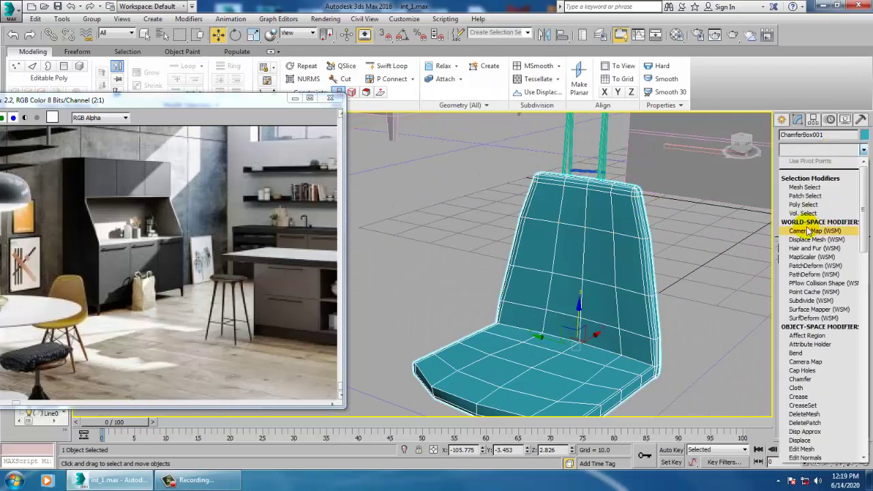
key("t")
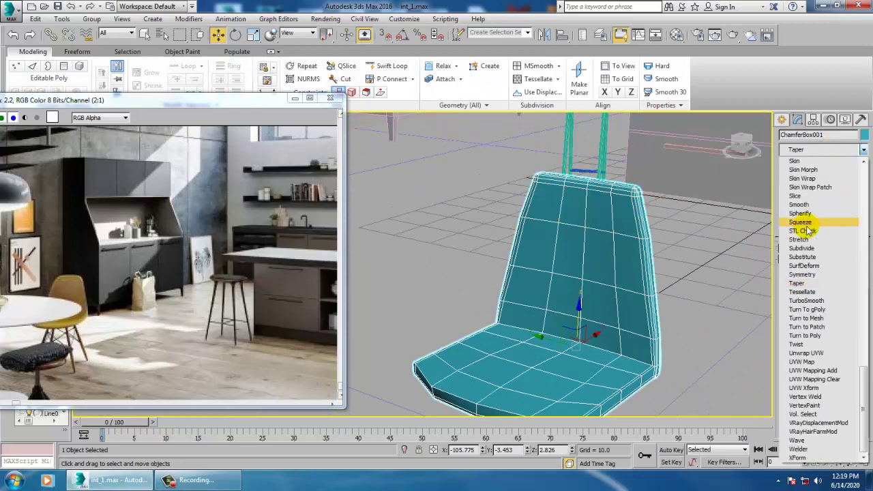
left_click(810, 302)
scroll(620, 304, "down", 6)
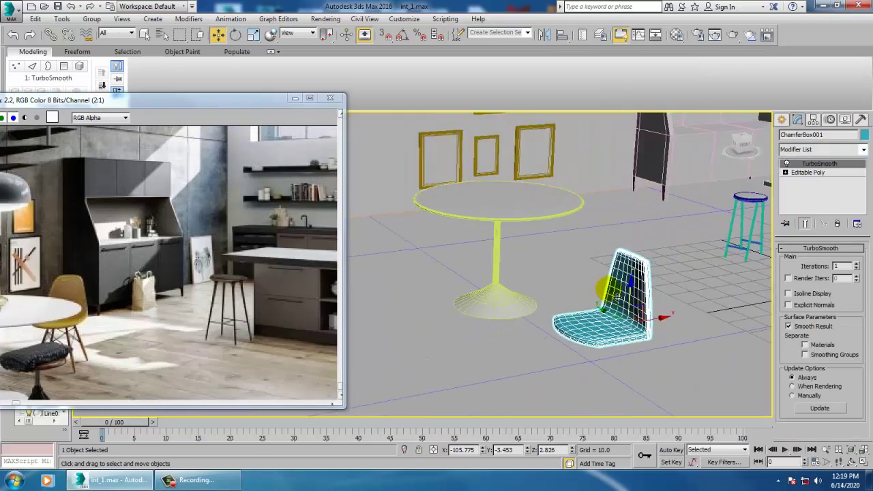
middle_click_drag(652, 316, 611, 321, "alt")
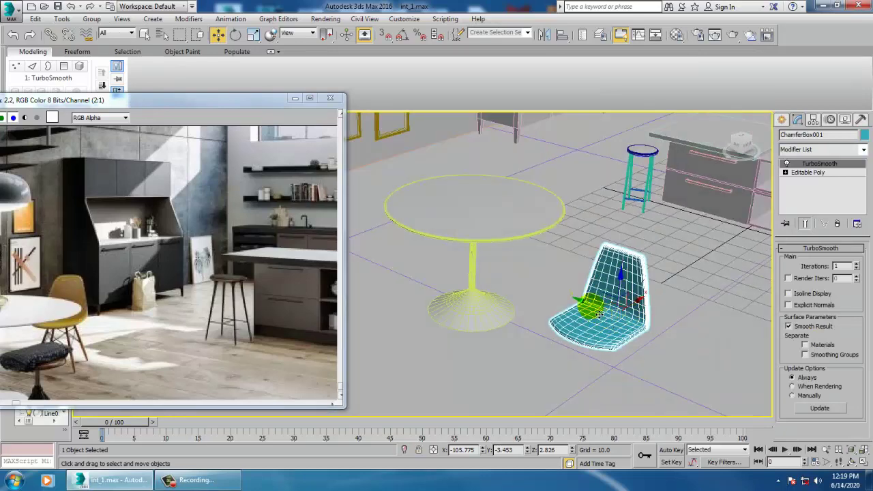
Raise the chair shell off the floor and move it beside the table, to about X -95.4, Y 41.2, Z 22.8
left_click_drag(601, 314, 580, 198)
middle_click_drag(591, 212, 598, 261, "alt")
left_click_drag(585, 205, 599, 244)
middle_click_drag(599, 244, 587, 288, "alt")
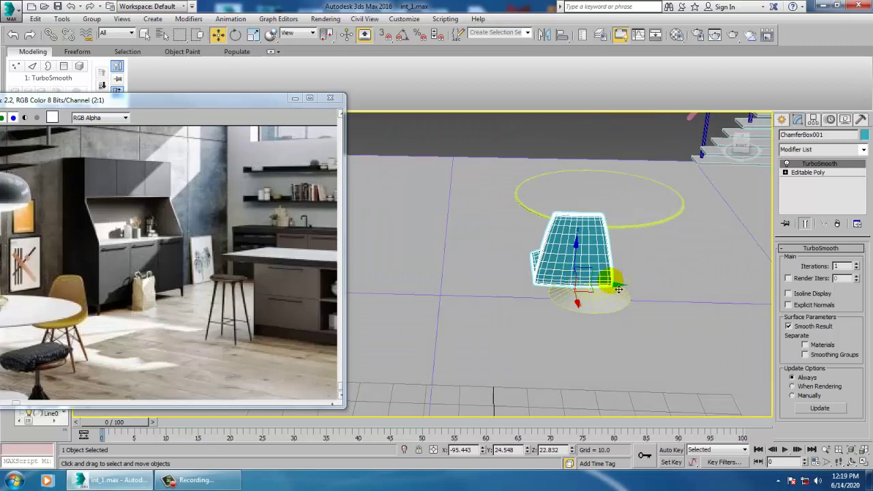
left_click_drag(613, 291, 661, 286)
Draw a slanted straight line in the Left view from the seat's underside down to the floor as a chair leg
key("alt+w")
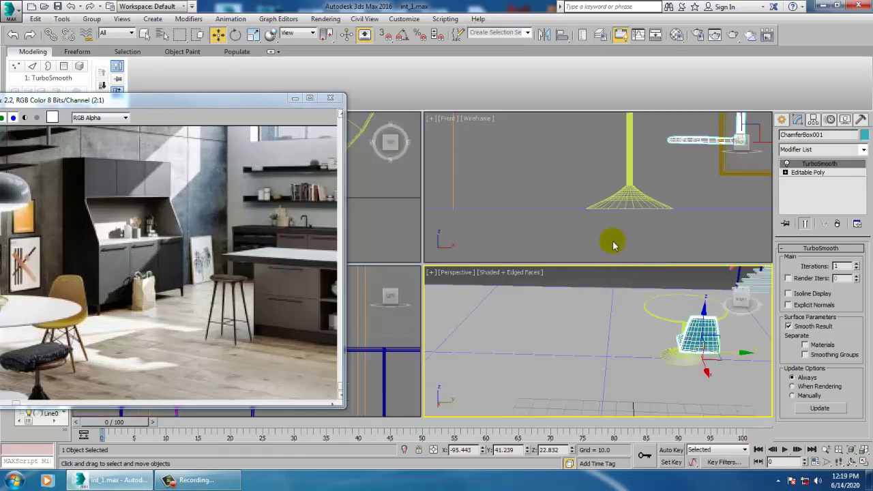
right_click(619, 232)
key("alt+w")
key("z")
key("alt+w")
right_click(378, 333)
key("alt+w")
key("z")
scroll(464, 325, "up", 2)
middle_click_drag(464, 326, 538, 221)
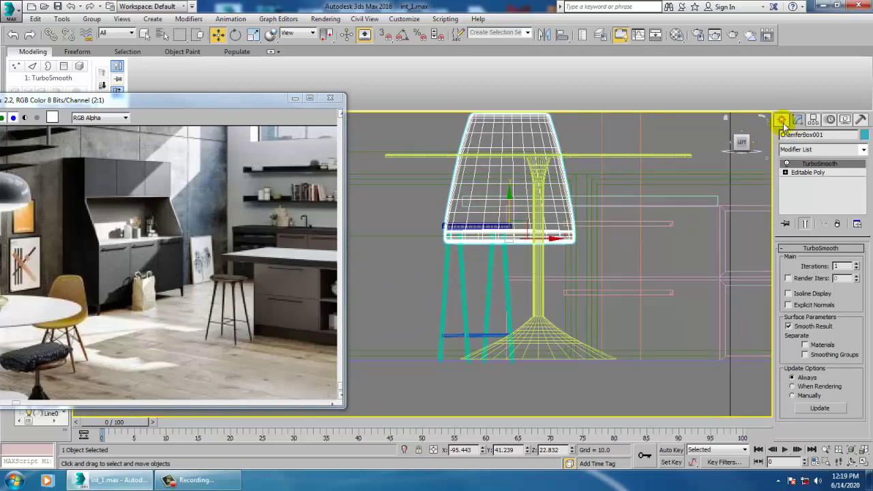
left_click(782, 120)
left_click(797, 137)
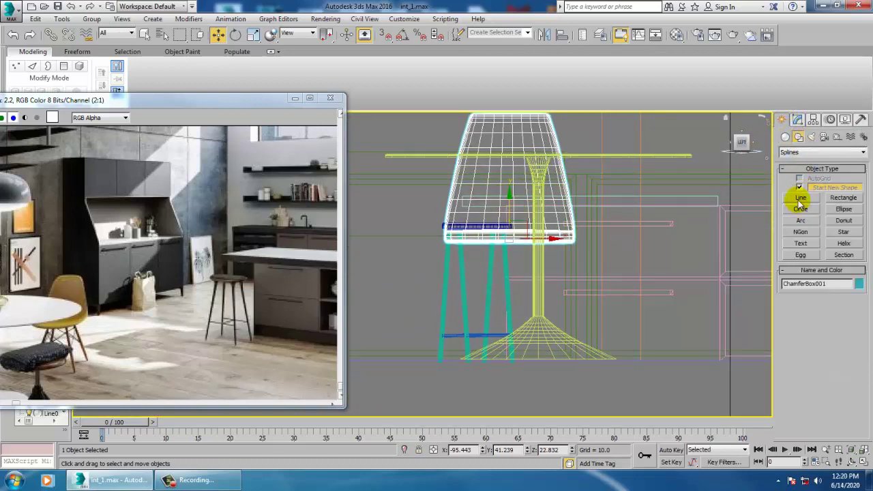
left_click(801, 200)
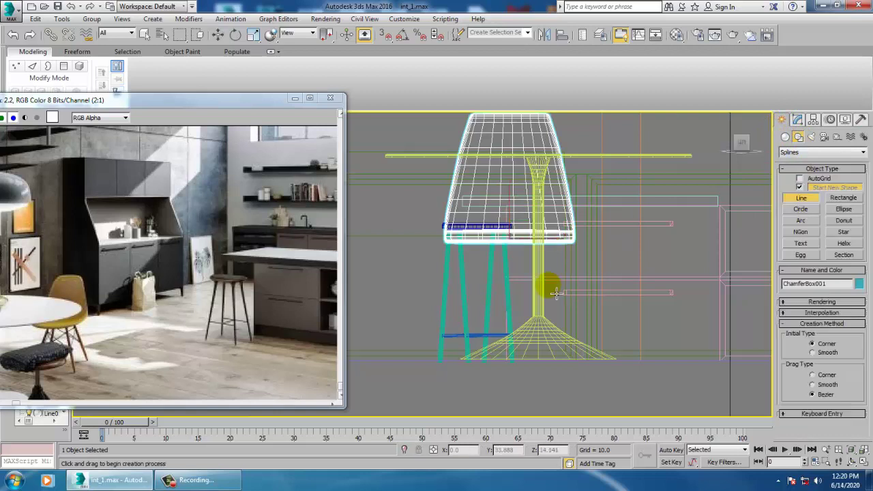
left_click(489, 238)
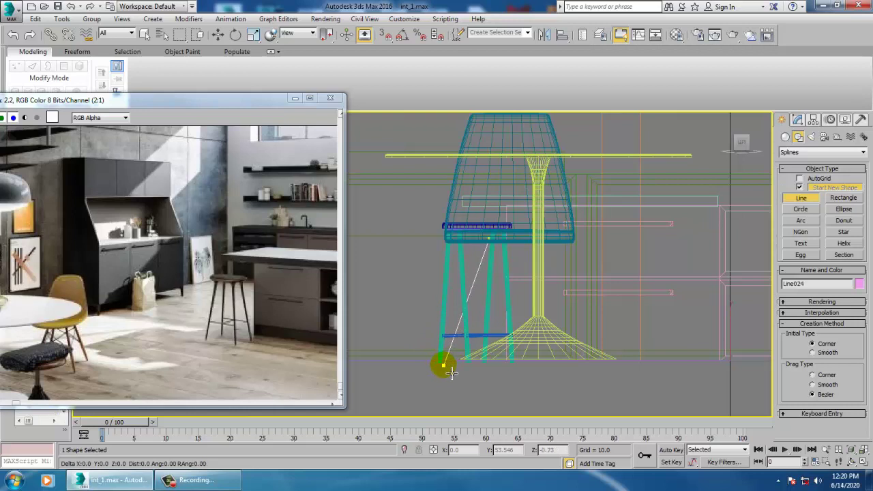
right_click(539, 363)
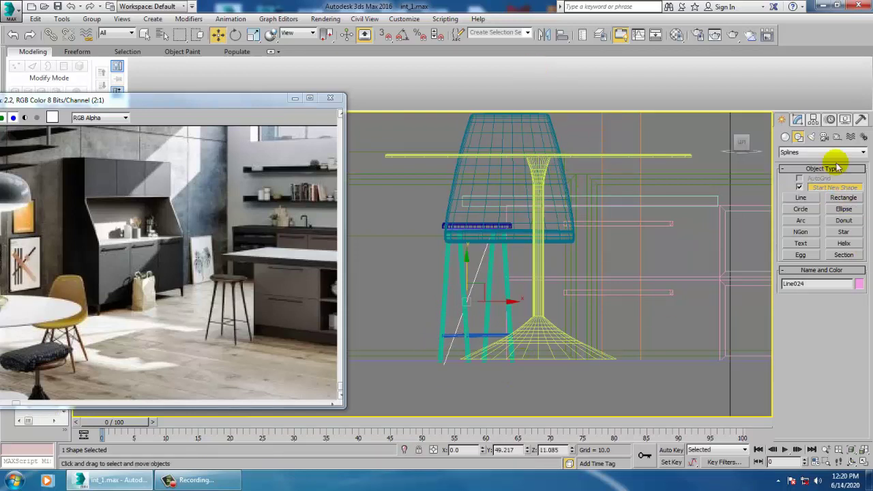
Enable the leg line's thickness in the viewport and reduce its radial thickness to about 0.69
left_click(798, 120)
left_click(801, 250)
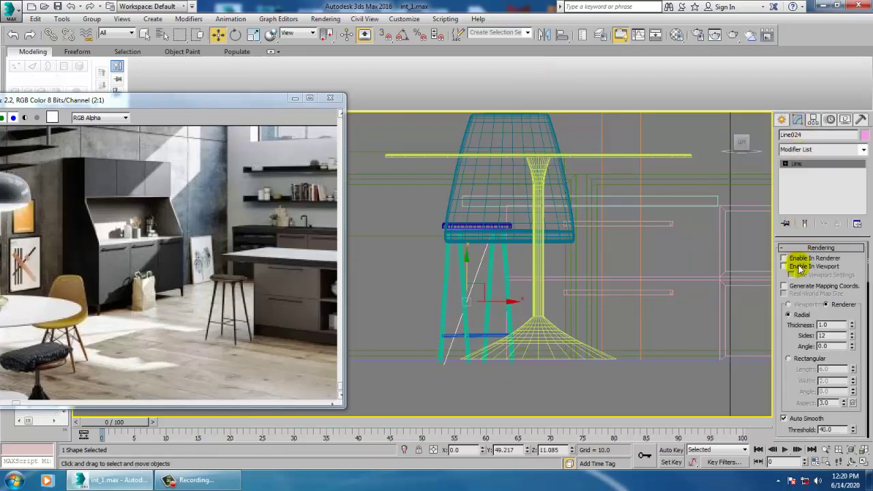
left_click(784, 266)
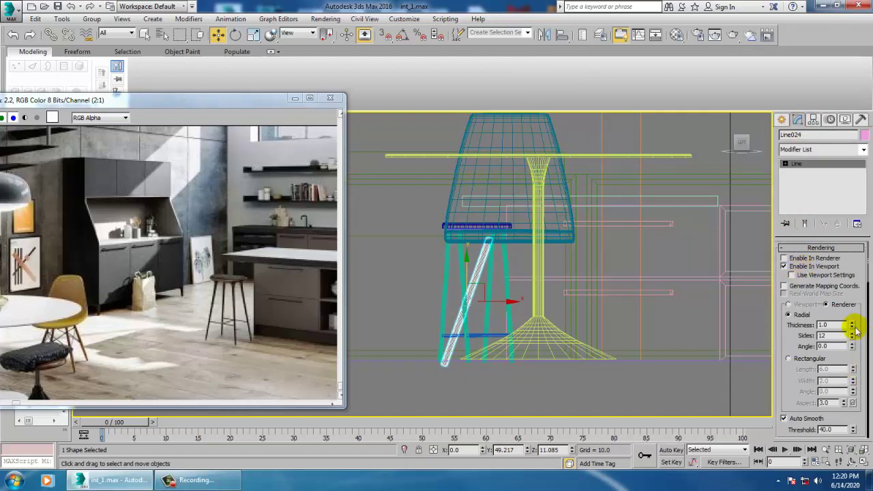
left_click_drag(853, 326, 865, 369)
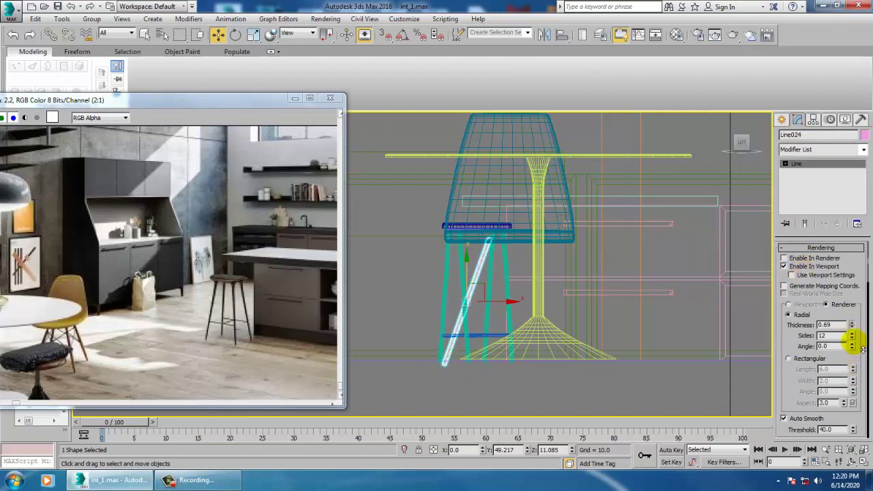
Move the leg line under the chair seat to about X -105.8 and set its radial thickness to about 0.91
key("alt+w")
right_click(659, 351)
key("z")
key("alt+w")
scroll(573, 315, "down", 4)
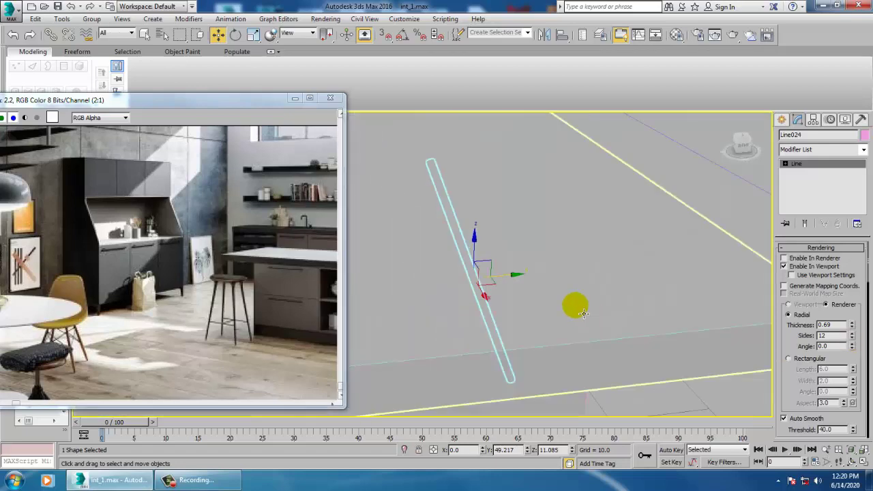
middle_click_drag(579, 307, 583, 302, "alt")
scroll(600, 295, "up", 4)
middle_click_drag(634, 289, 573, 232, "alt")
scroll(573, 282, "down", 5)
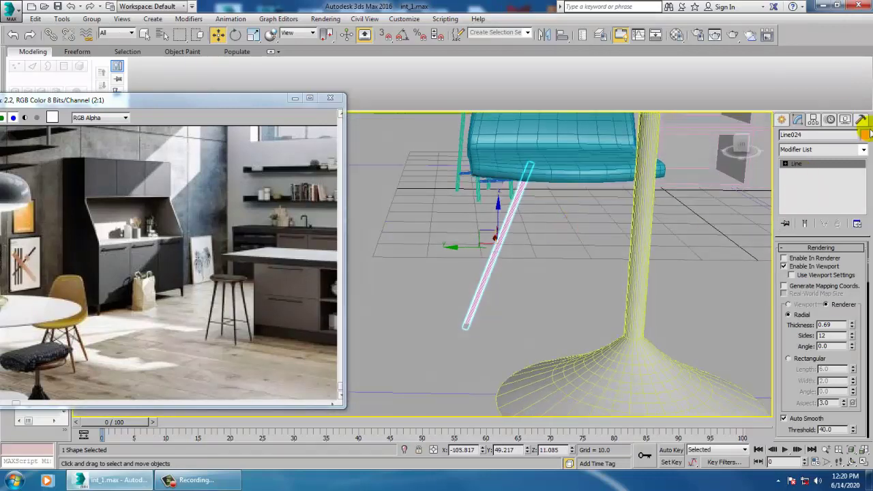
left_click_drag(852, 329, 848, 302)
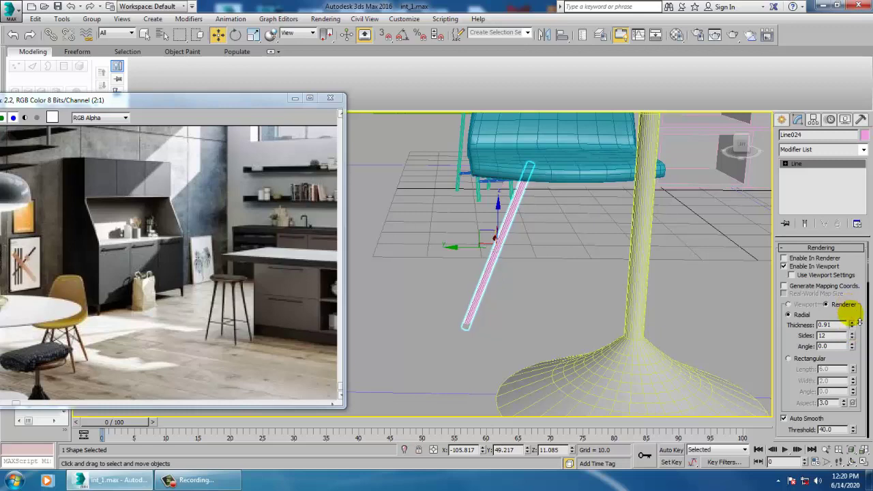
Convert the leg to Editable Poly and taper it, scaling the bottom end to about 68% and the top end to about 166%
right_click(488, 275)
mouse_move(526, 373)
left_click(585, 395)
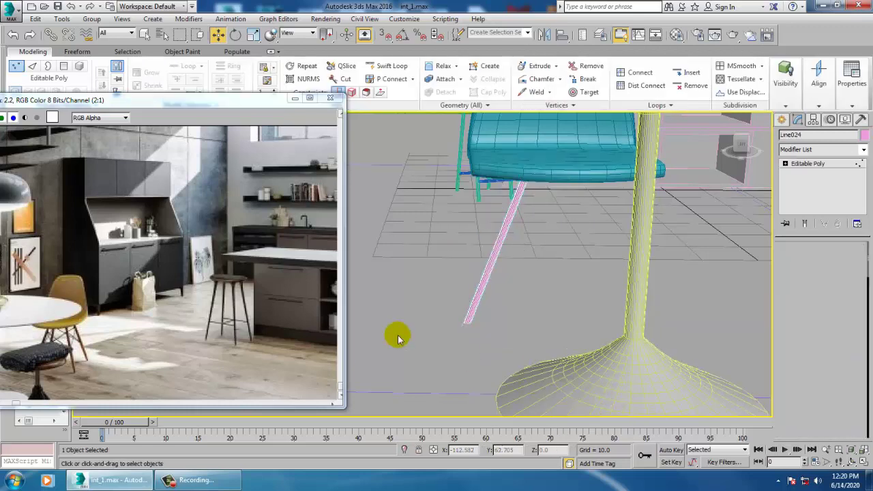
left_click_drag(375, 282, 535, 406)
key("r")
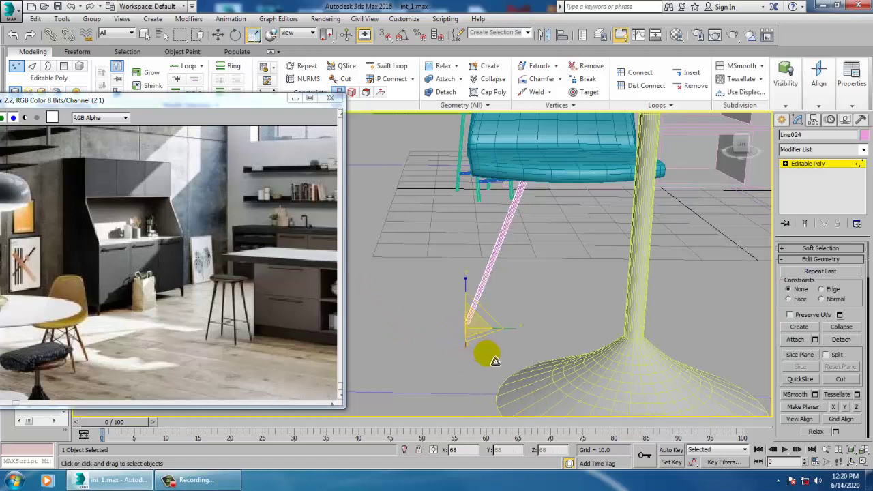
left_click_drag(473, 164, 629, 215)
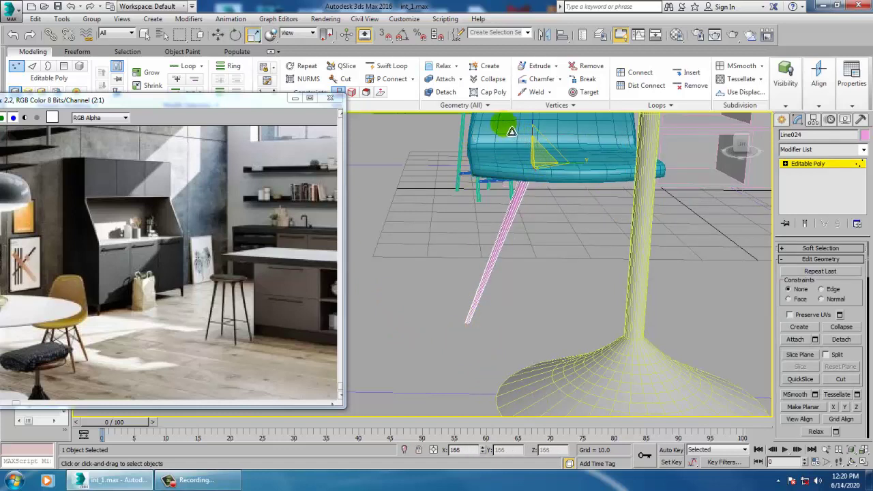
key("w")
left_click(823, 164)
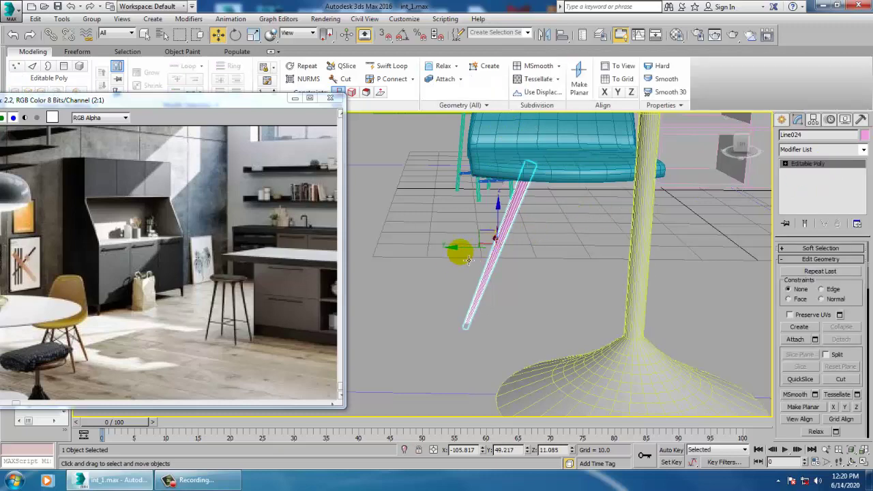
Shift the leg to about Y 50.4 and mirror it about the Y axis as a copy
mouse_move(468, 260)
left_mouse_down()
mouse_move(450, 251)
mouse_move(459, 261)
left_mouse_up()
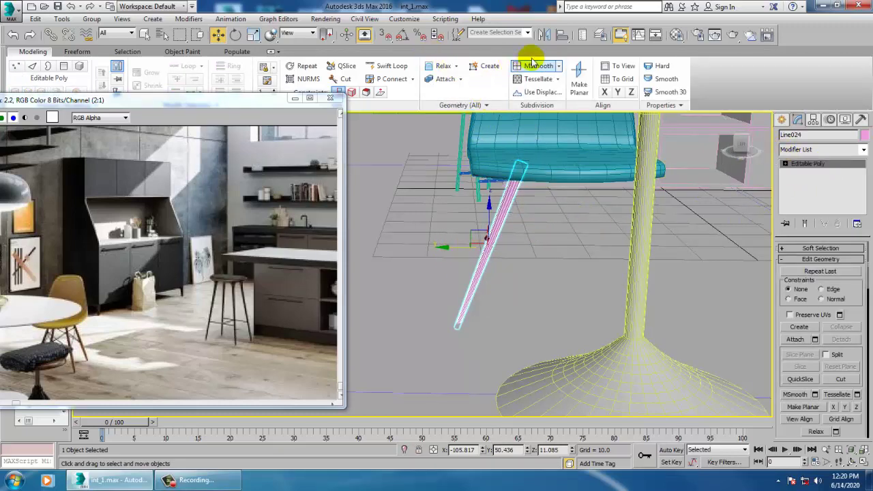
left_click(544, 35)
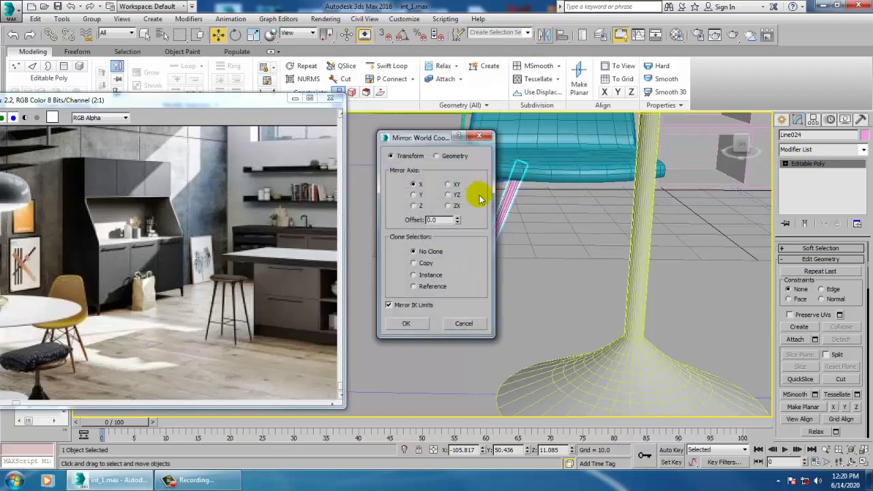
left_click(423, 266)
left_click(413, 194)
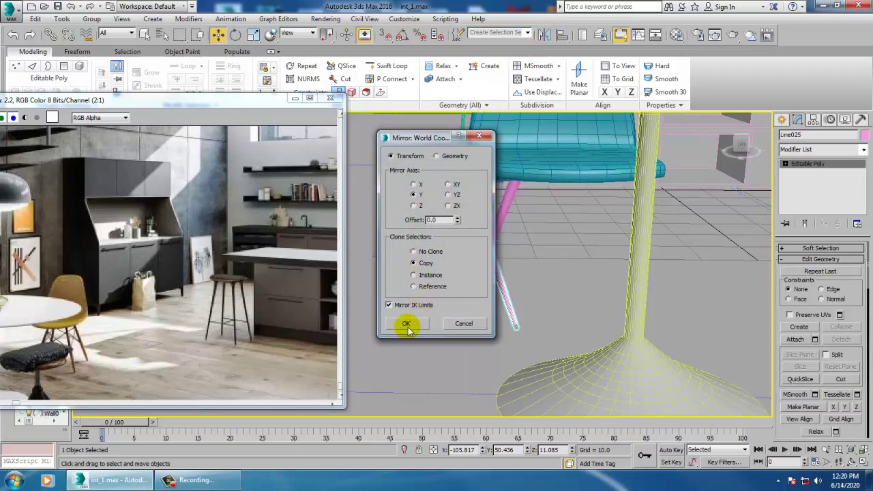
left_click(408, 324)
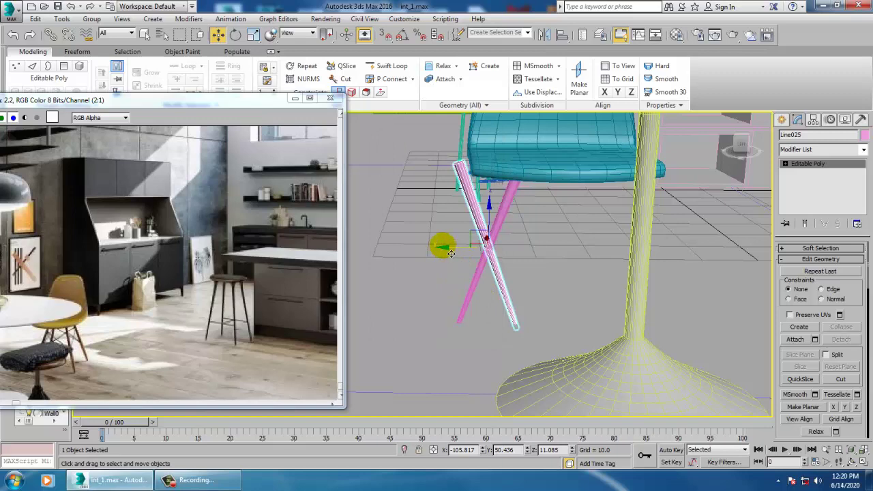
Move the mirrored leg to the opposite side of the seat, at about Y 32.3
left_click_drag(459, 255, 583, 273)
middle_click_drag(640, 244, 603, 253, "alt")
left_click_drag(584, 249, 570, 250)
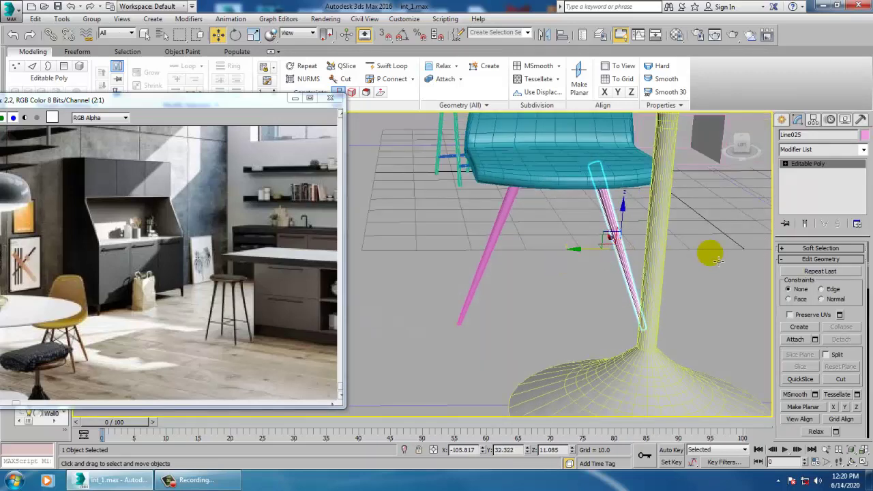
Tilt both legs together toward the front of the chair and position them under the seat's front part
middle_click_drag(713, 252, 761, 238, "alt")
left_click(582, 267, "ctrl")
key("e")
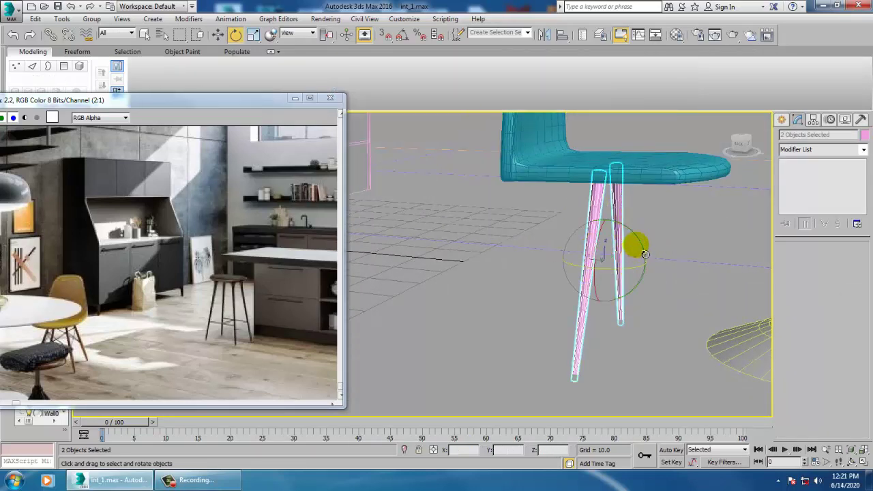
left_click_drag(645, 241, 626, 228)
key("w")
left_click_drag(576, 265, 635, 240)
middle_click_drag(635, 240, 595, 254, "alt")
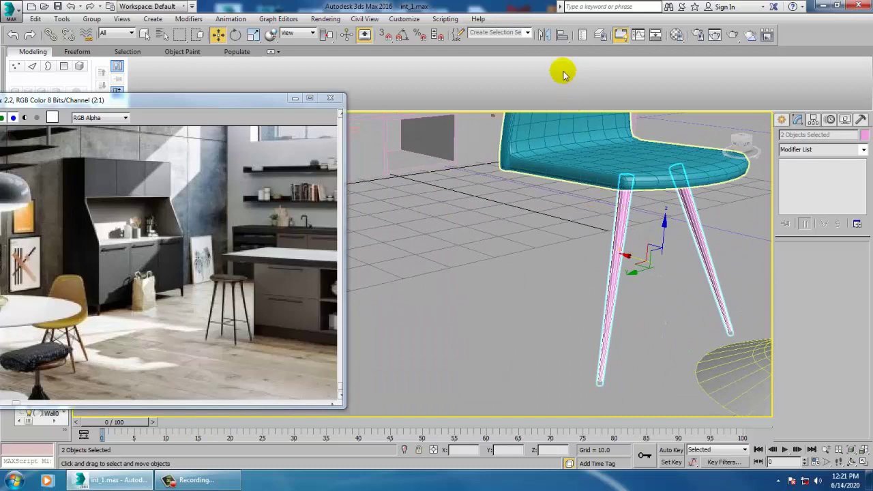
Mirror the pair of front legs about the X axis as a copy and move the copy under the rear of the seat
left_click(541, 35)
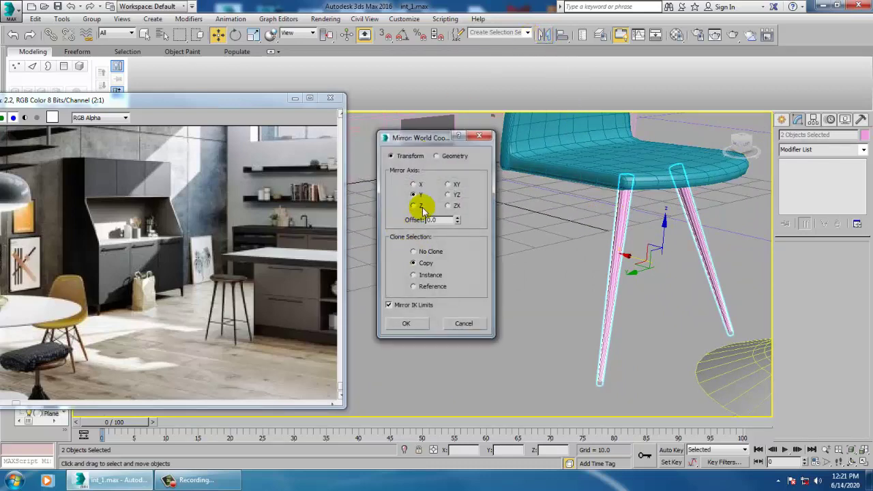
left_click(414, 185)
left_click(406, 324)
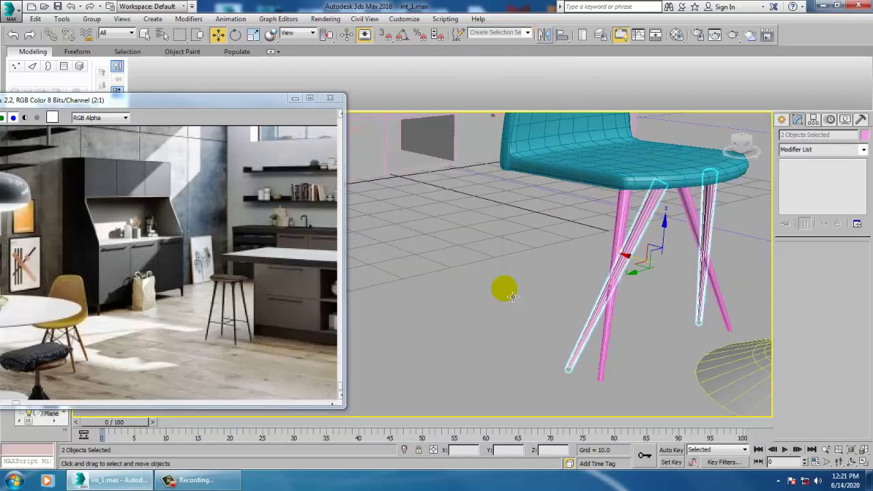
middle_click_drag(516, 283, 589, 279, "alt")
left_click_drag(636, 275, 503, 278)
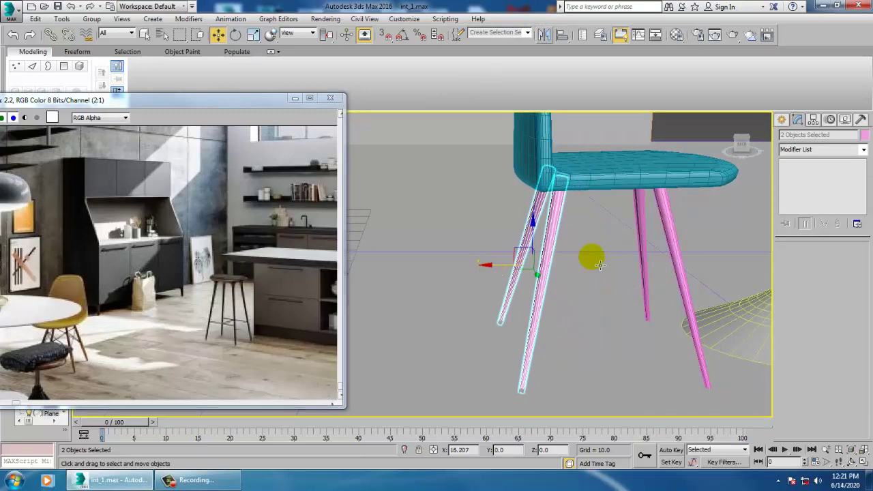
middle_click_drag(662, 238, 533, 240, "alt")
scroll(521, 230, "down", 5)
scroll(528, 253, "up", 4)
middle_click_drag(511, 213, 538, 256)
scroll(529, 250, "up", 4)
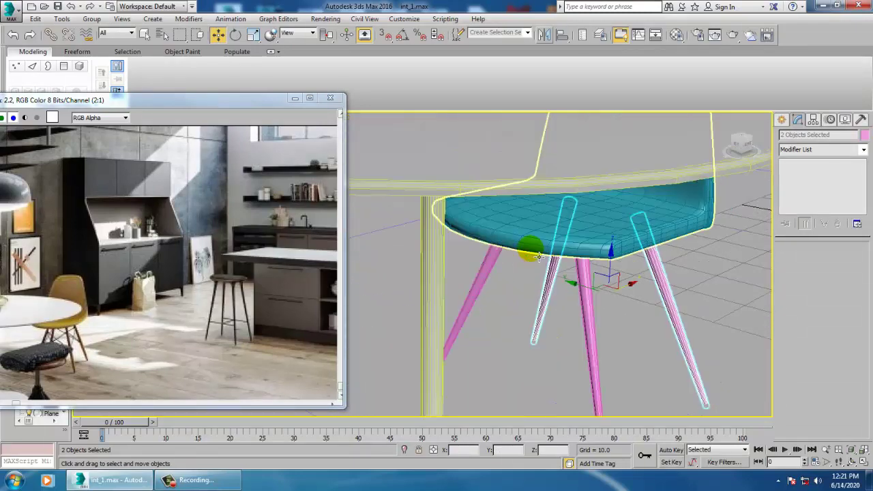
Draw a diagonal brace line in the Left view from one leg's top to the opposite leg's lower part, with radial thickness about 0.38
scroll(537, 239, "down", 7)
key("alt+w")
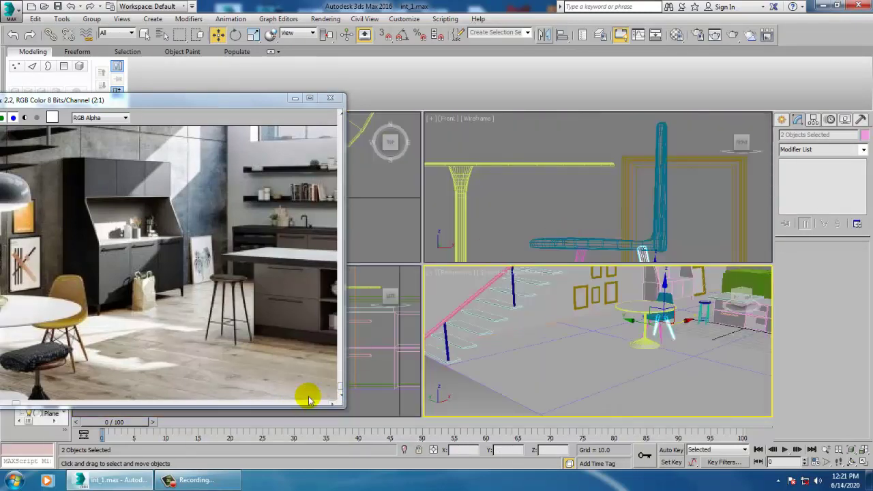
right_click(374, 376)
key("alt+w")
key("z")
scroll(490, 315, "down", 3)
middle_click_drag(490, 315, 506, 324)
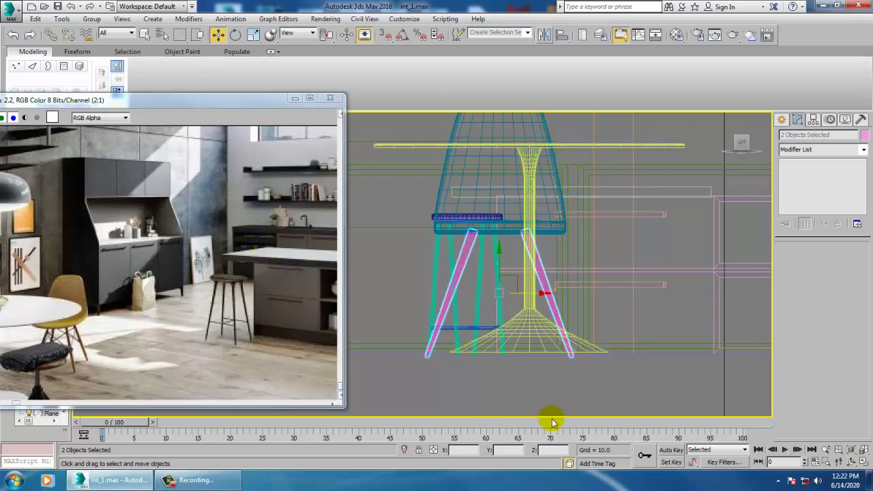
left_click(782, 120)
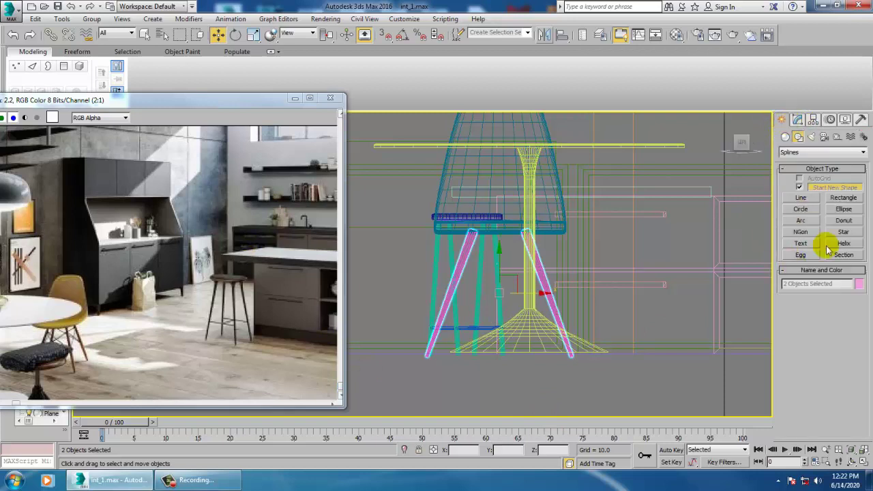
left_click(800, 198)
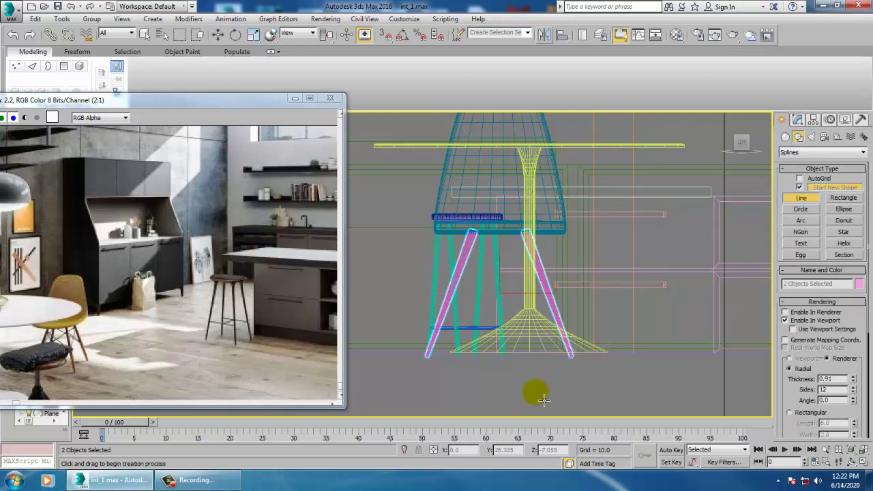
left_click(469, 245)
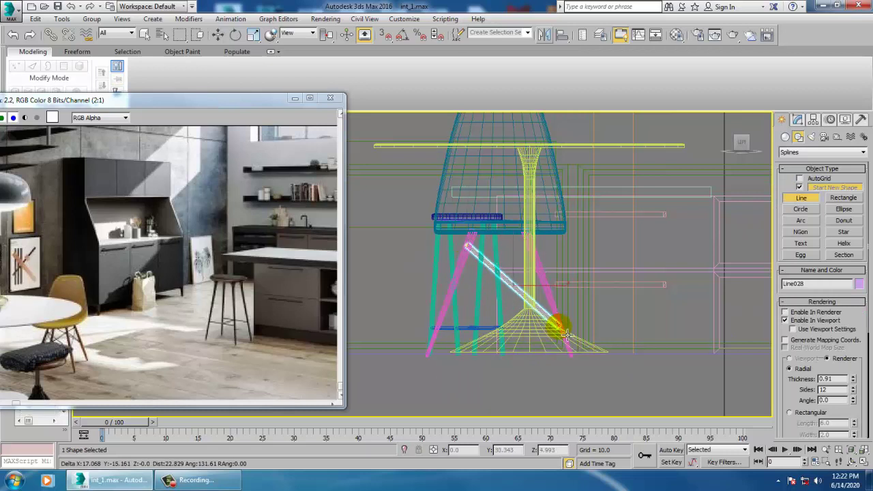
right_click(567, 335)
right_click(567, 335)
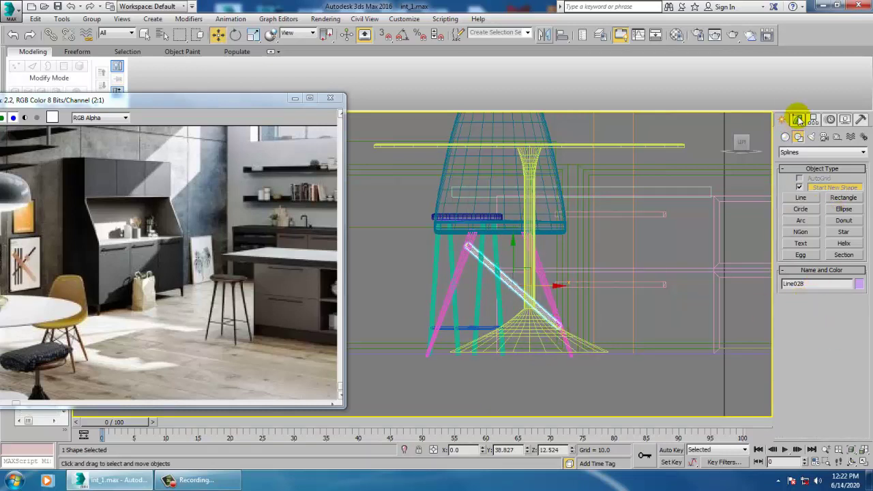
left_click(798, 120)
left_click_drag(853, 328, 858, 351)
Move the brace line along X until it sits between the two front legs, at about X -114.8
key("alt+w")
right_click(566, 342)
key("alt+w")
key("z")
scroll(548, 320, "down", 5)
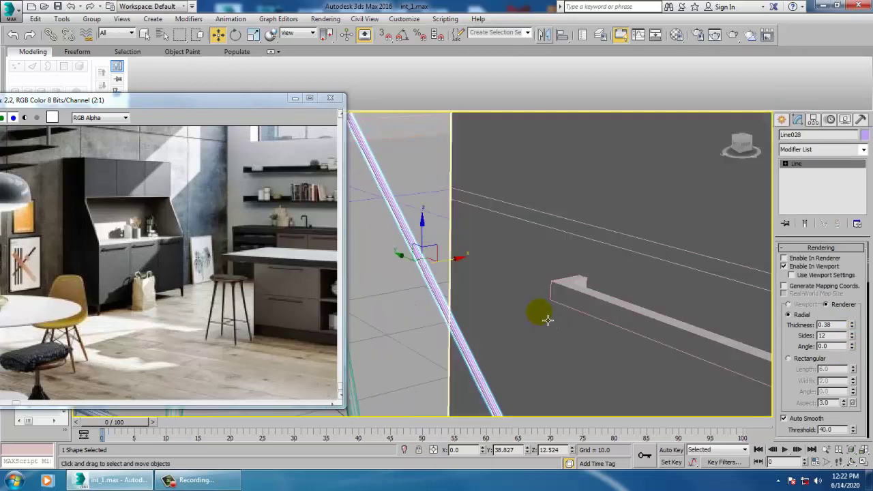
middle_click_drag(570, 306, 670, 312, "alt")
scroll(525, 310, "down", 3)
left_click_drag(714, 313, 426, 321)
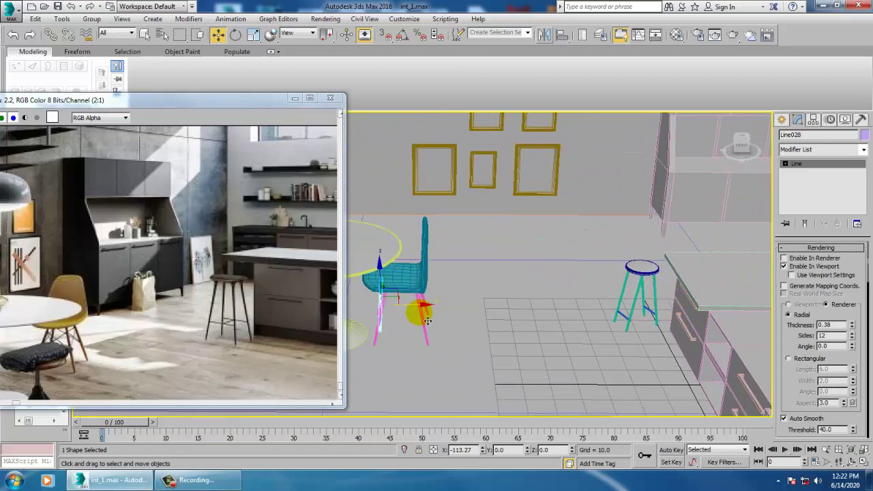
key("z")
scroll(476, 313, "down", 5)
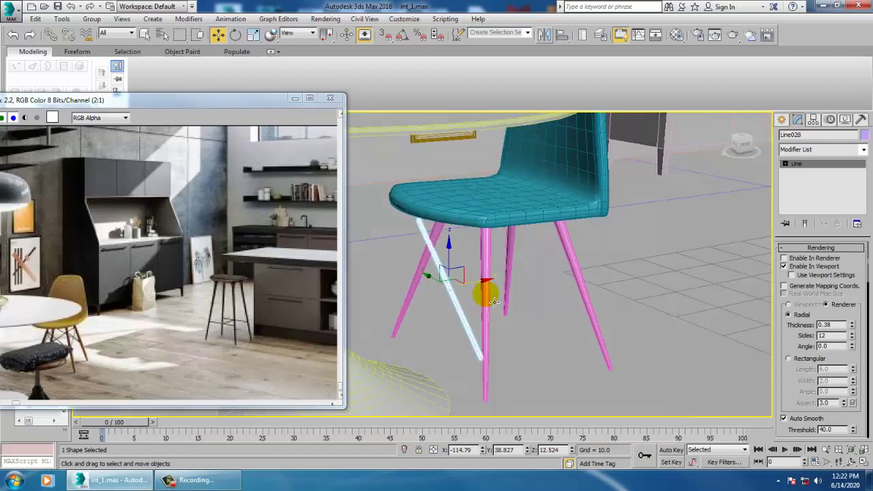
scroll(503, 293, "up", 4)
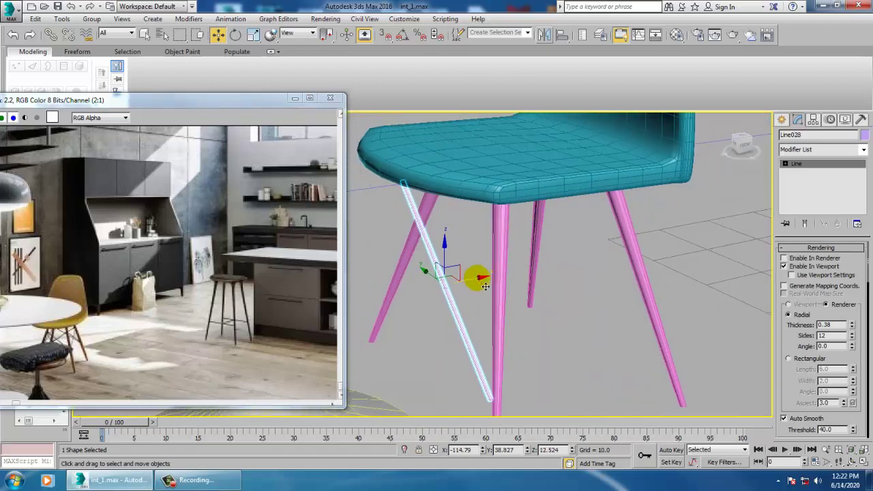
left_click_drag(481, 278, 486, 278)
Adjust the brace line's end vertices so both ends meet the front legs, and leave vertex editing
scroll(501, 307, "up", 3)
middle_click_drag(509, 311, 560, 318, "alt")
middle_click_drag(476, 232, 536, 308, "alt")
scroll(434, 213, "down", 3)
key("1")
middle_click_drag(428, 210, 494, 248, "alt")
scroll(536, 256, "down", 5)
left_click(797, 166)
Copy the brace to the rear legs and move the copy's end vertices so that they meet those legs
middle_click_drag(557, 301, 493, 305, "alt")
mouse_move(520, 284)
left_mouse_down()
mouse_move(611, 290)
mouse_move(603, 286)
left_mouse_up()
left_click(437, 288)
key("z")
mouse_move(466, 279)
middle_mouse_down("alt")
mouse_move(491, 267)
mouse_move(449, 275)
middle_mouse_up("alt")
scroll(492, 267, "down", 3)
left_click_drag(448, 274, 520, 216)
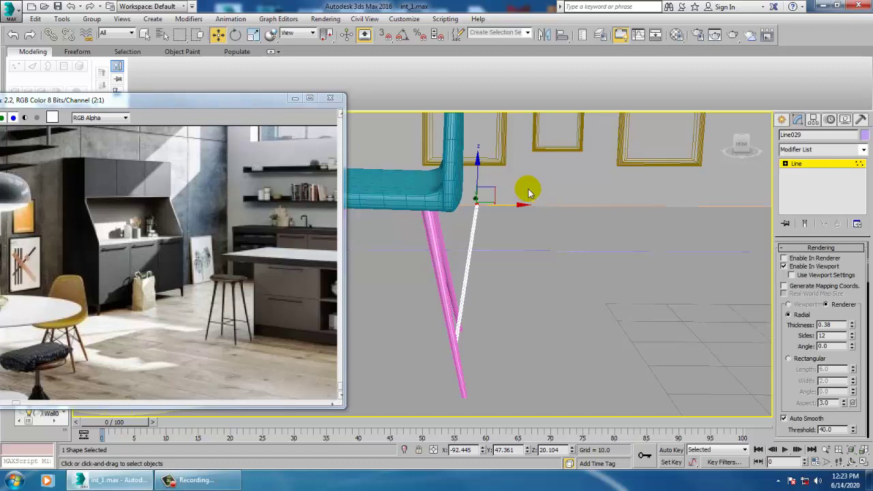
left_click_drag(518, 211, 431, 209)
scroll(437, 203, "up", 8)
scroll(498, 203, "down", 8)
middle_click_drag(536, 216, 601, 215, "alt")
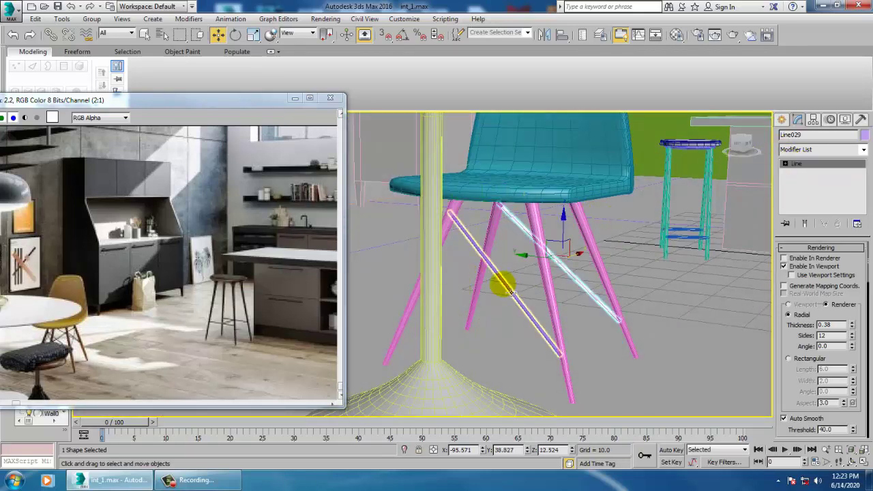
Mirror both diagonal braces about the Y axis as copies so they cross the originals, and align them with the legs
left_click(510, 291, "ctrl")
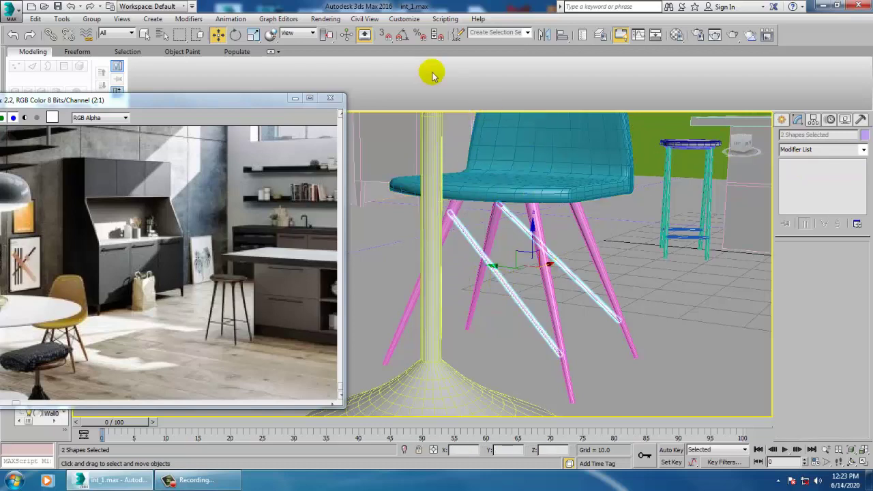
left_click(545, 35)
left_click(412, 263)
left_click(413, 195)
left_click(407, 323)
middle_click_drag(545, 258, 578, 278, "alt")
left_click_drag(578, 278, 560, 277)
middle_click_drag(560, 277, 620, 253, "alt")
middle_click_drag(518, 253, 527, 268, "alt")
Adjust the mirrored front brace's end vertices to meet the front legs, placing the upper one at about Y 35.5
left_click_drag(528, 268, 458, 276)
middle_click_drag(458, 277, 576, 270, "alt")
left_click_drag(434, 285, 416, 285)
middle_click_drag(449, 281, 577, 218, "alt")
left_click(444, 247)
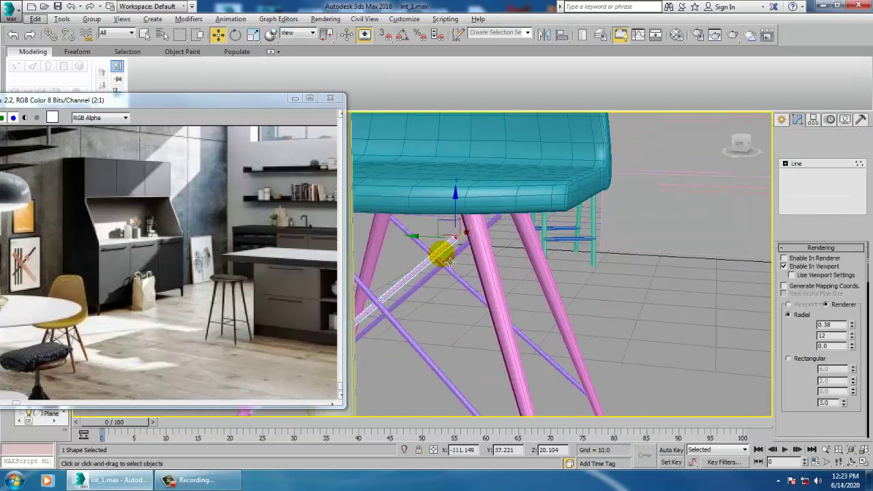
left_click_drag(458, 244, 462, 246)
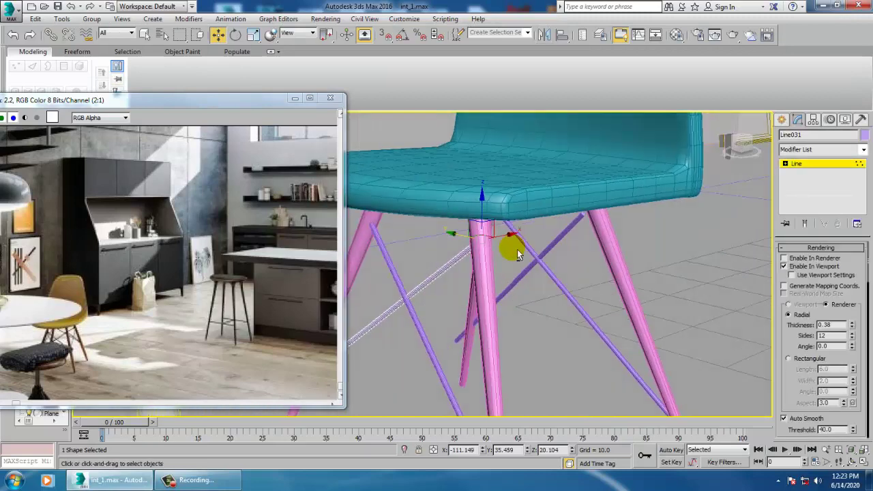
Adjust the mirrored rear brace's end vertices to meet the rear legs, shifting the lower one about 1.6 units along Y
middle_click_drag(517, 256, 790, 198, "alt")
left_click(468, 282)
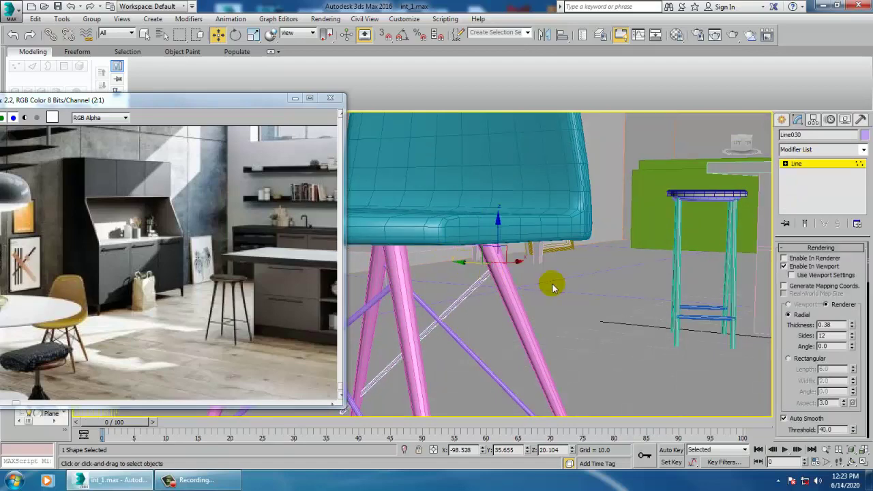
middle_click_drag(578, 288, 513, 290, "alt")
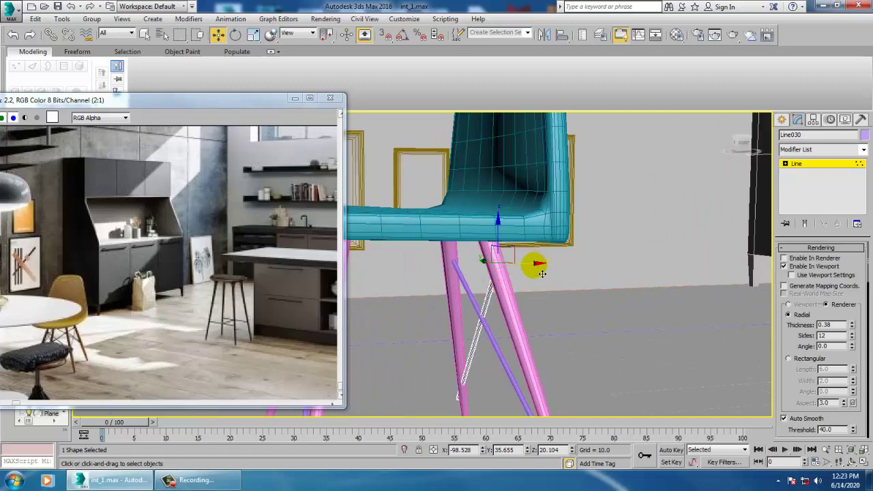
left_click_drag(542, 274, 536, 270)
left_click(806, 168)
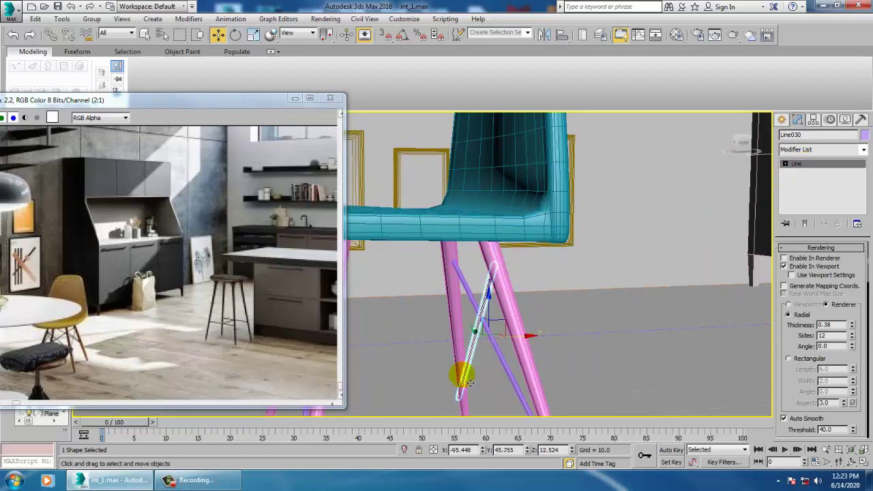
middle_click_drag(464, 350, 531, 296, "alt")
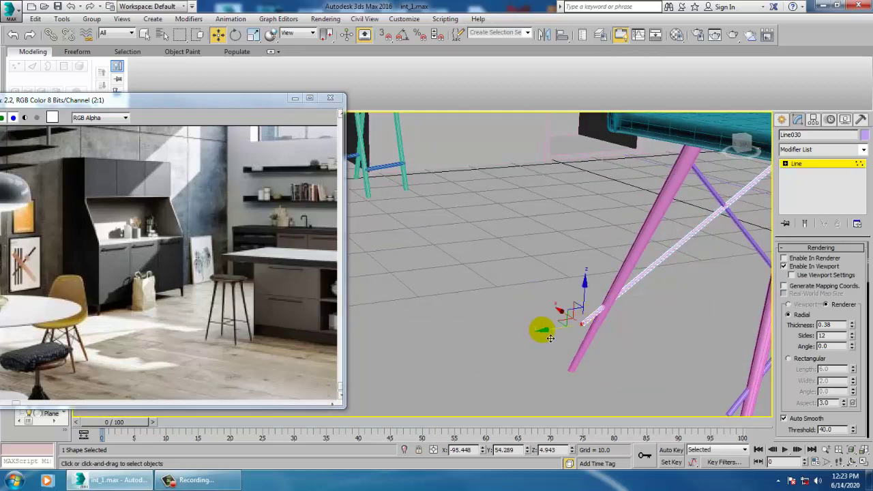
left_click_drag(551, 338, 564, 325)
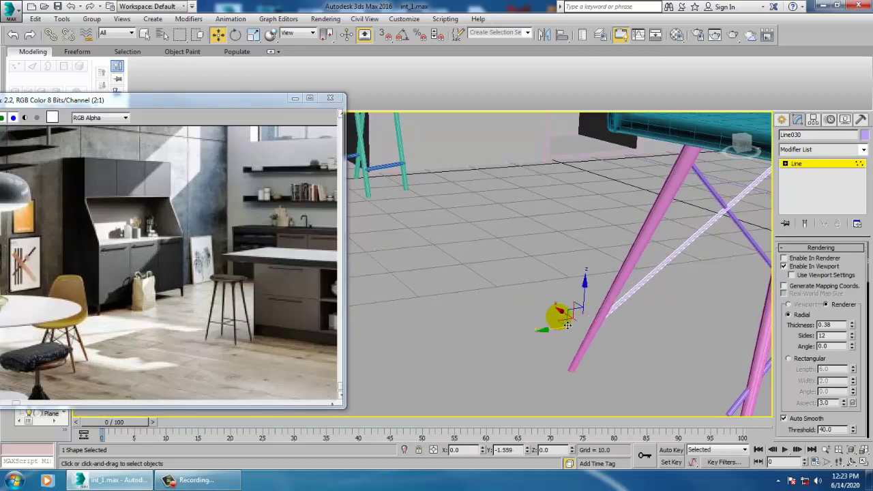
mouse_move(569, 328)
middle_mouse_down("alt")
mouse_move(593, 323)
mouse_move(526, 311)
mouse_move(484, 322)
mouse_move(573, 327)
middle_mouse_up("alt")
left_click(800, 164)
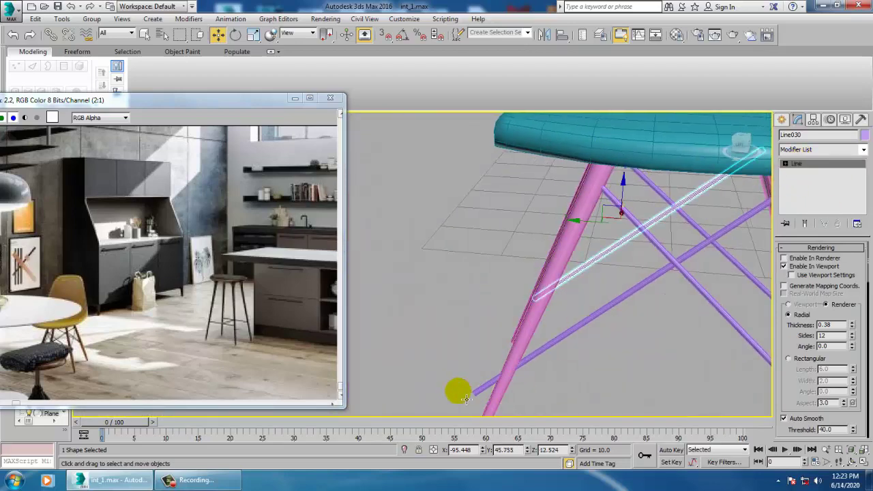
Move the mirrored front brace's lower end vertex about 1.7 units along Y to meet the leg, and leave vertex editing
left_click(476, 389)
key("1")
left_click_drag(455, 369, 474, 390)
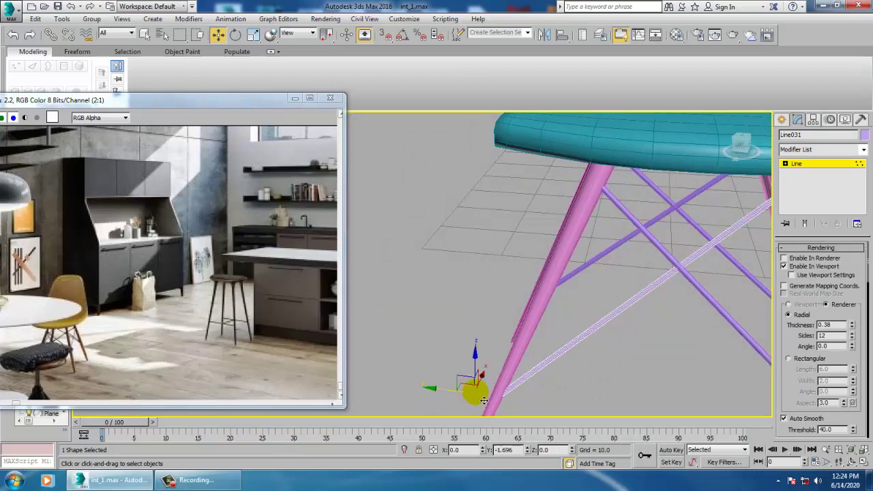
left_click(823, 164)
scroll(526, 262, "down", 8)
middle_click_drag(536, 266, 433, 261, "alt")
key("alt+q")
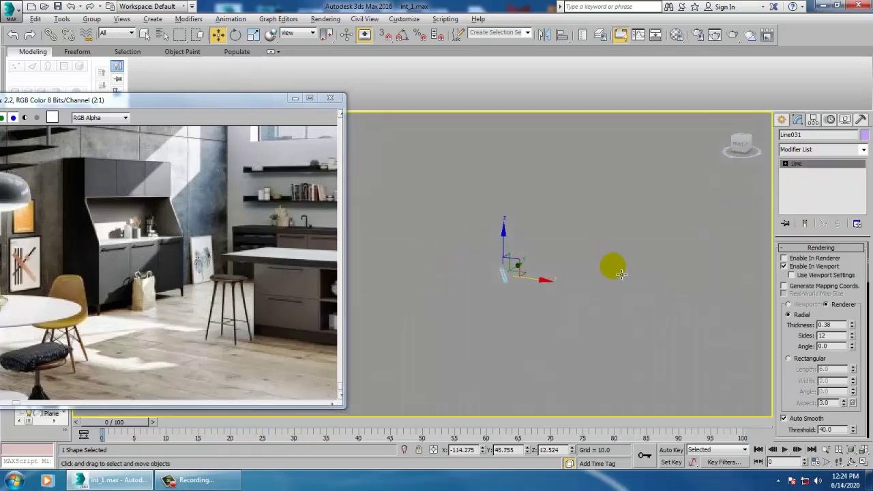
middle_click_drag(175, 312, 244, 290)
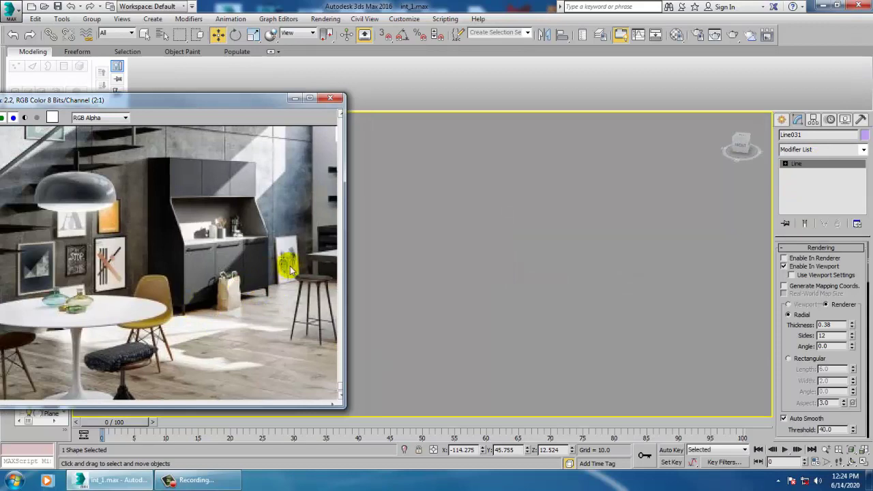
left_click_drag(107, 103, 85, 90)
middle_click_drag(392, 289, 653, 351)
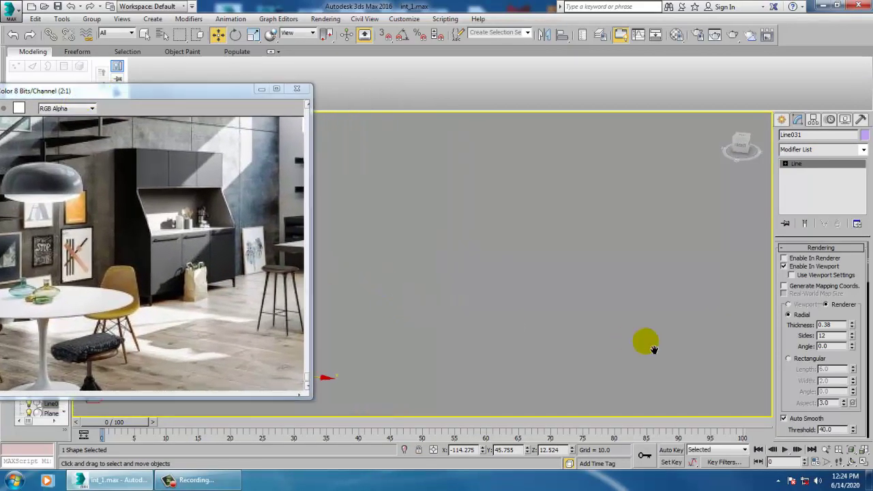
key("z")
scroll(525, 265, "down", 5)
middle_click_drag(546, 267, 669, 311, "alt")
left_click(808, 164)
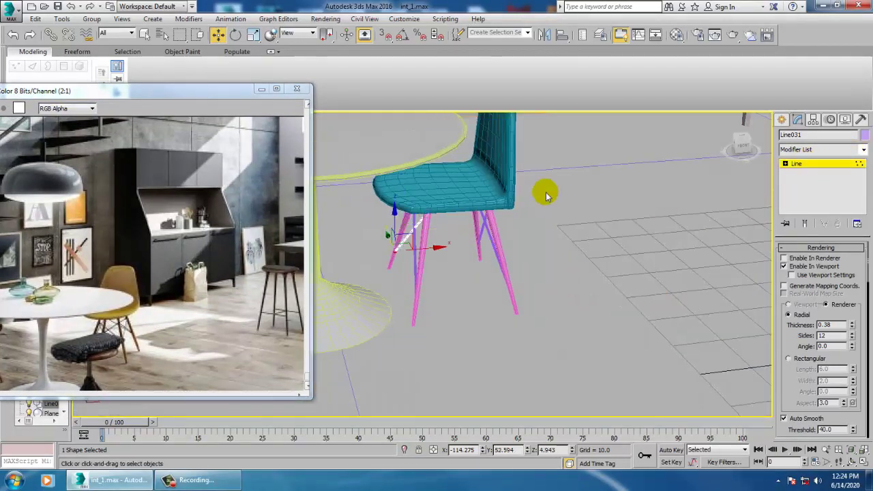
Select the chair's shell, all four legs and the crossed braces, and combine them into one group
left_click(454, 180)
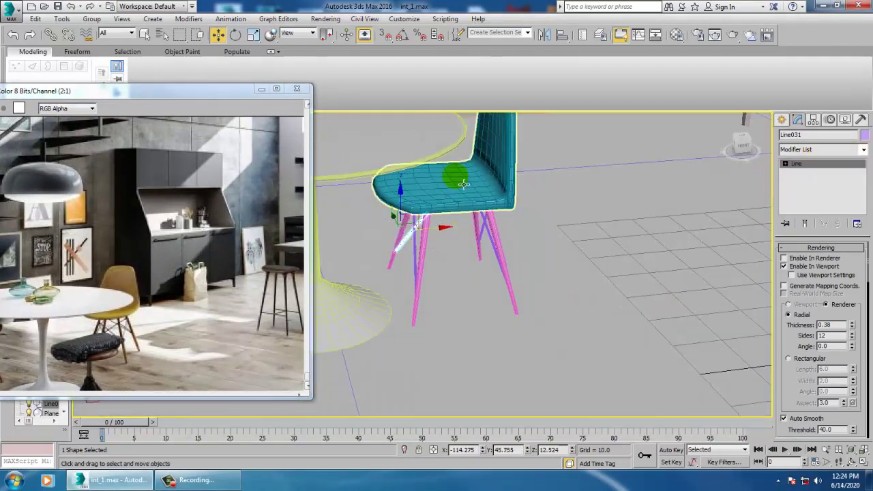
left_click(501, 240, "ctrl")
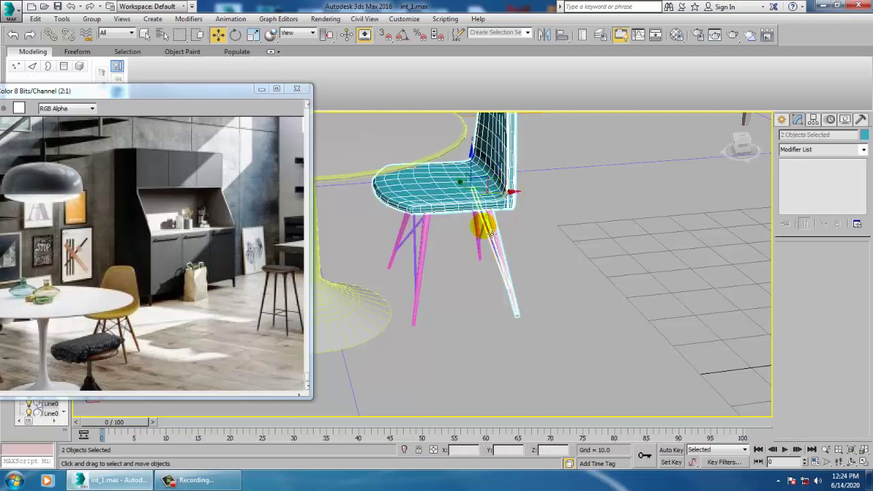
left_click(450, 259, "ctrl")
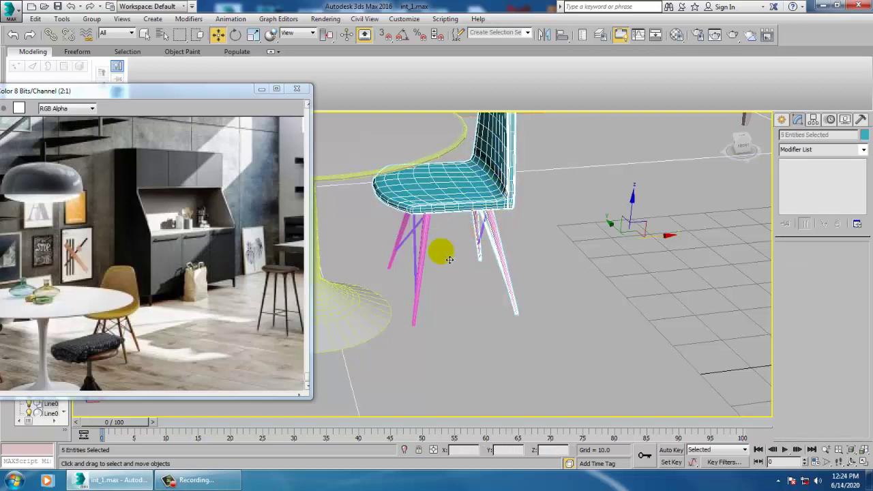
left_click(407, 236, "ctrl")
left_click(422, 250, "ctrl")
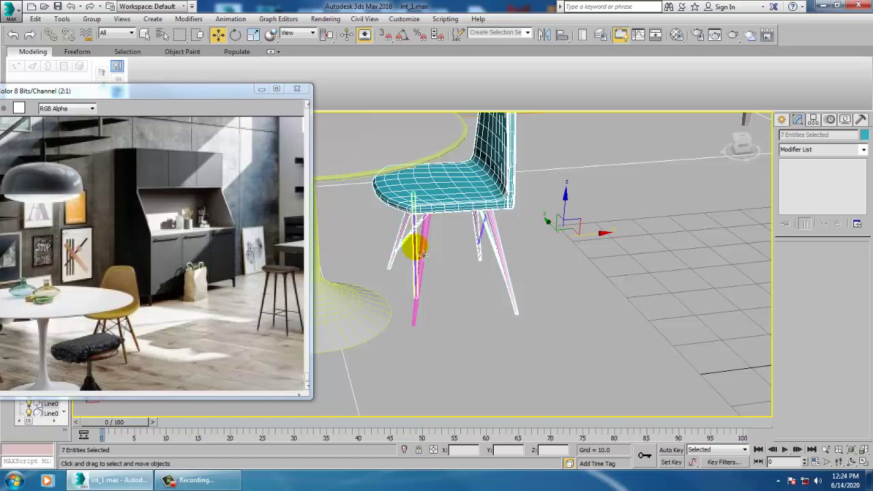
left_click(481, 244, "ctrl")
left_click(419, 281, "ctrl")
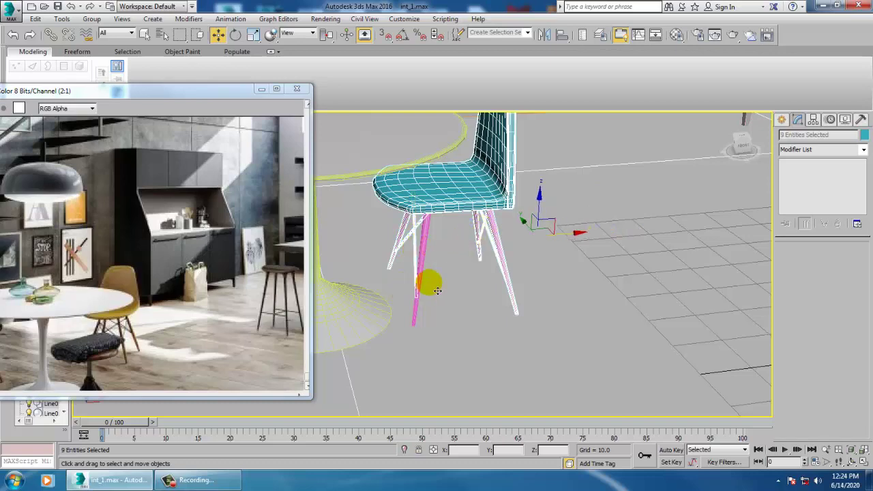
scroll(563, 293, "down", 8)
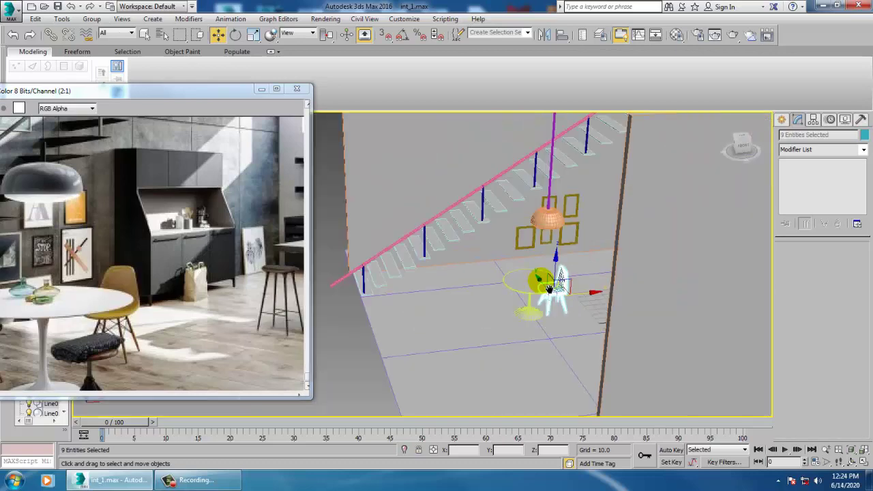
left_click(91, 18)
left_click(101, 33)
key("Return")
Copy the chair group along Y to about Y 79 and rotate the copy about its vertical axis
scroll(550, 307, "up", 5)
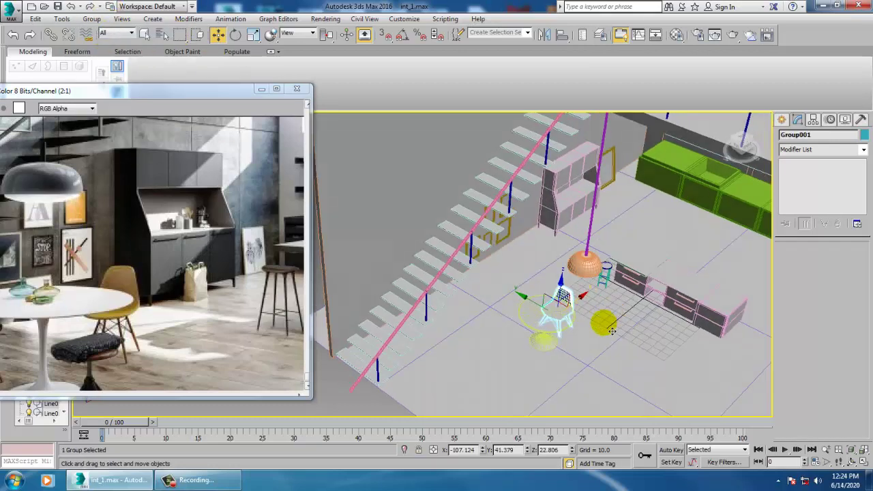
left_click_drag(542, 315, 500, 295, "shift")
left_click(437, 284)
key("e")
mouse_move(565, 360)
left_mouse_down()
mouse_move(590, 324)
mouse_move(633, 321)
left_mouse_up()
key("w")
Move the copied chair beside the table, opposite the original, and turn it to about 101 degrees around Z
scroll(614, 293, "up", 10)
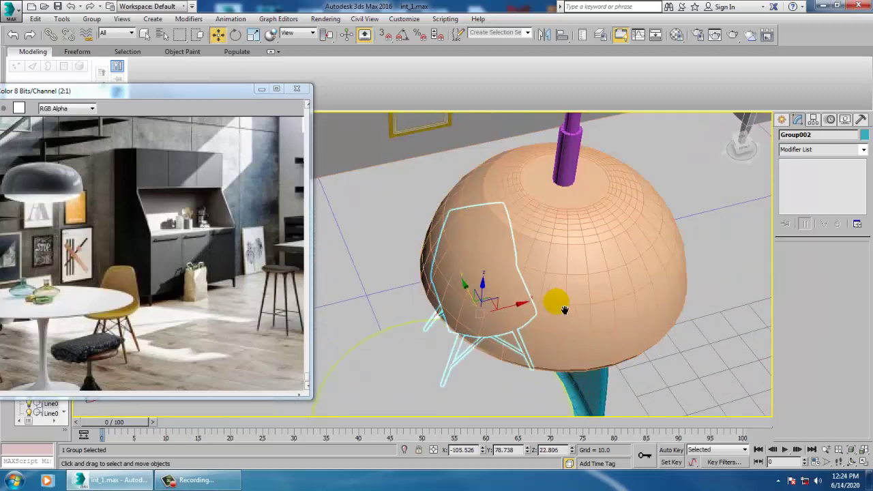
left_click_drag(517, 313, 387, 351)
scroll(403, 358, "down", 8)
middle_click_drag(419, 367, 457, 341, "alt")
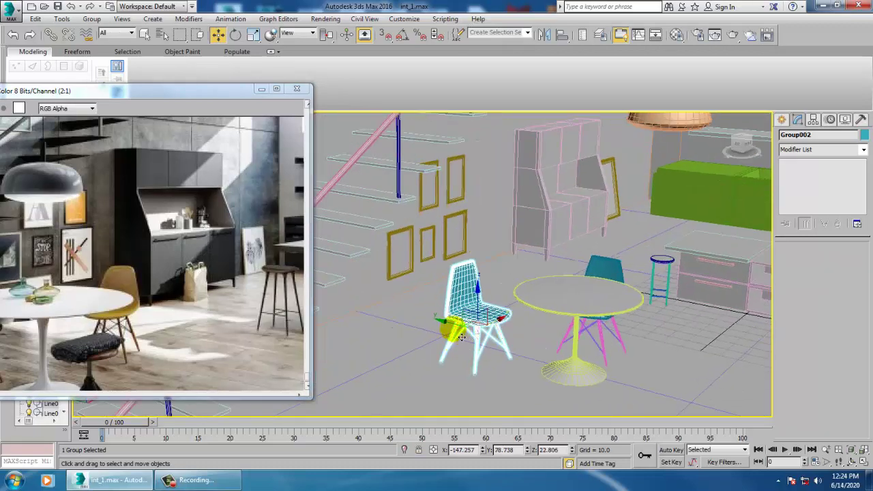
left_click_drag(481, 340, 529, 355)
key("e")
middle_click_drag(642, 334, 572, 345, "alt")
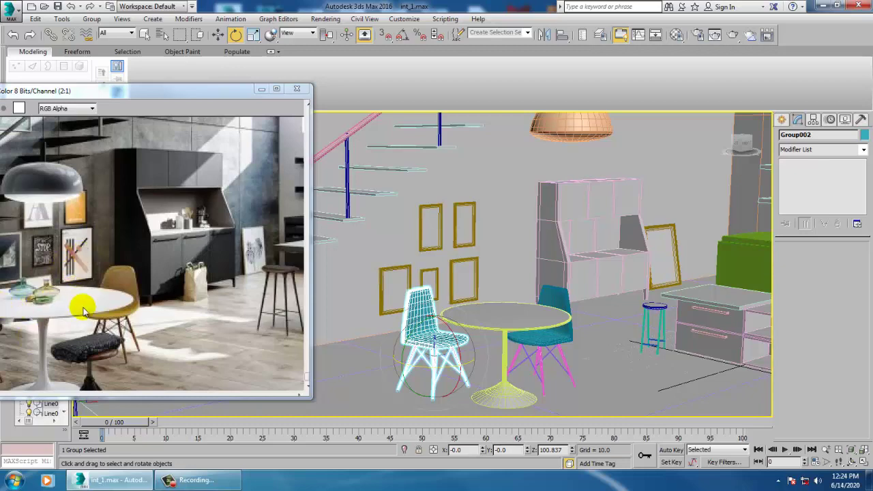
Assign the grey 01 - Default material to every object in the scene, clear the selection and close the material editor
scroll(506, 341, "down", 10)
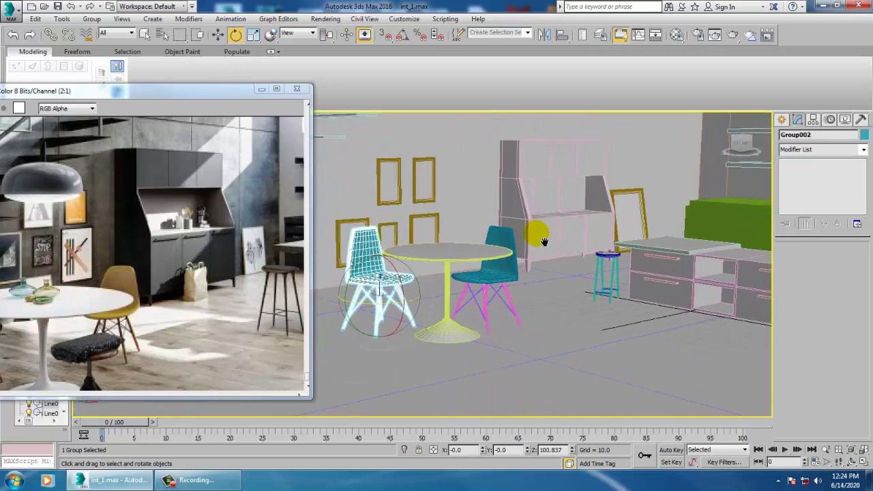
middle_click_drag(506, 283, 550, 287, "alt")
key("ctrl+a")
key("m")
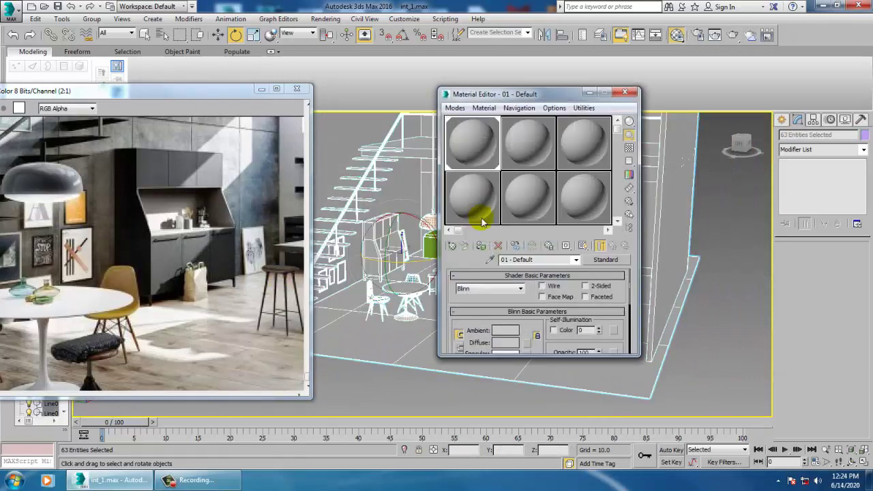
left_click(481, 246)
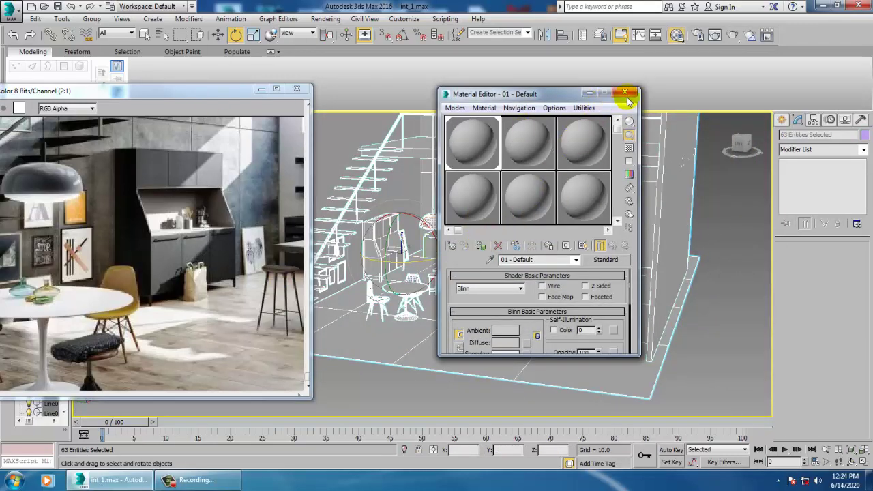
left_click(728, 315)
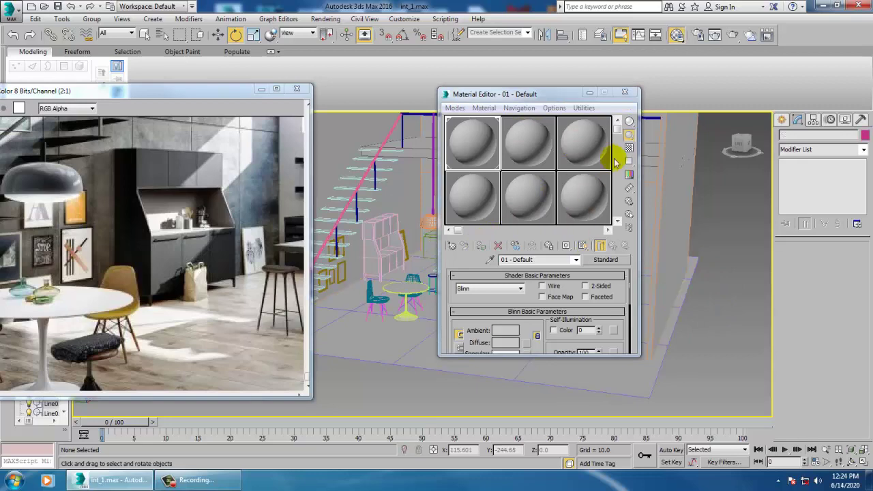
left_click(625, 92)
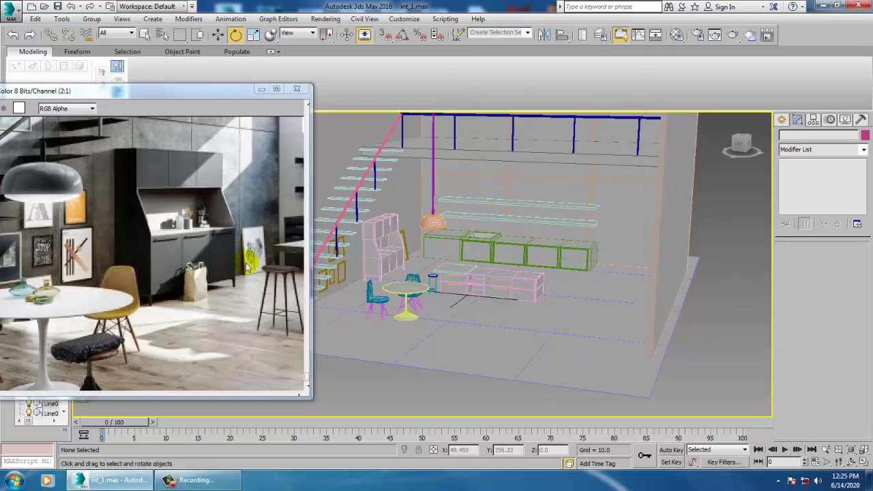
Examine the kitchen counters in the reference image and locate the island's open shelf compartments in the model
middle_click_drag(121, 260, 22, 261)
middle_click_drag(242, 262, 160, 266)
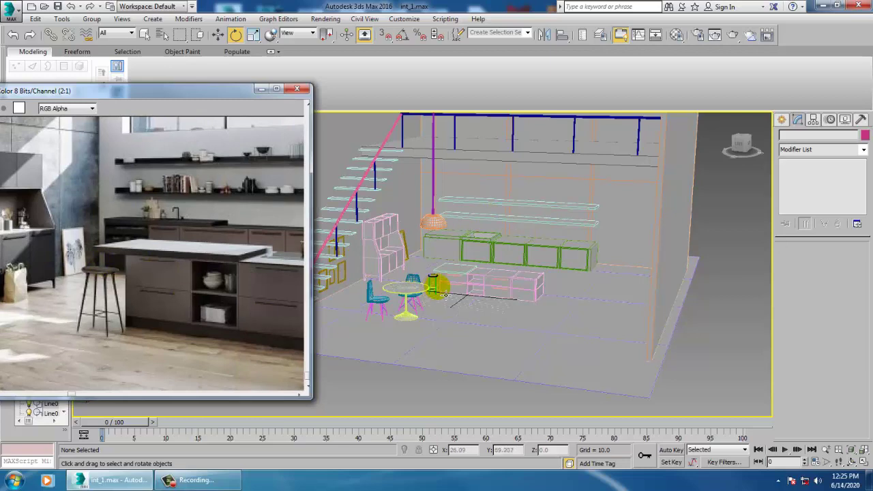
scroll(468, 295, "up", 5)
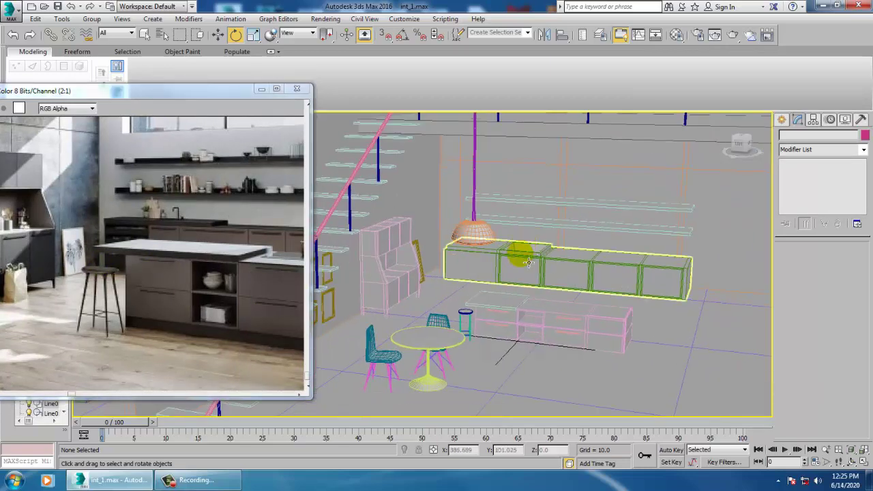
left_click(529, 262)
middle_click_drag(195, 311, 100, 308)
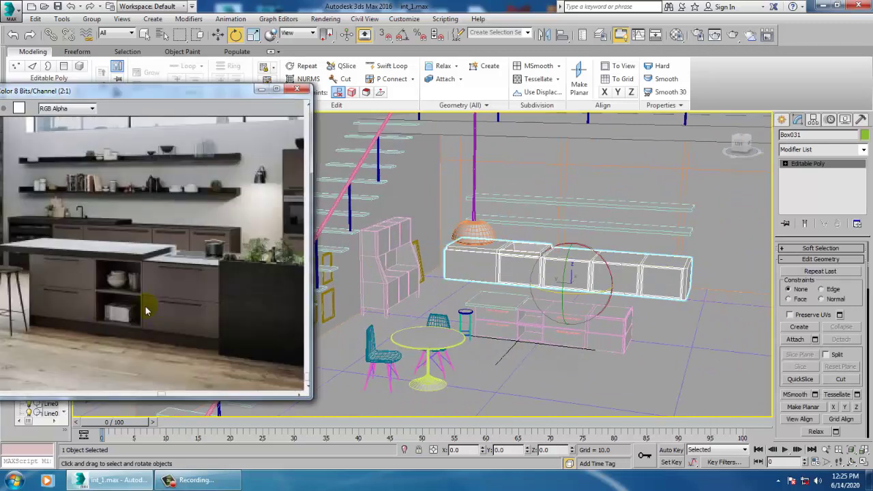
middle_click_drag(580, 324, 585, 300)
left_click(593, 309)
scroll(593, 308, "up", 7)
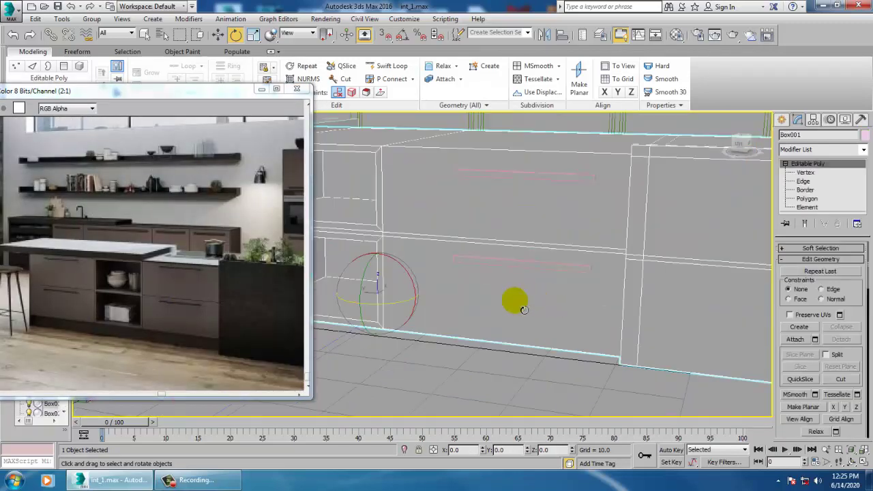
middle_click_drag(487, 305, 609, 328)
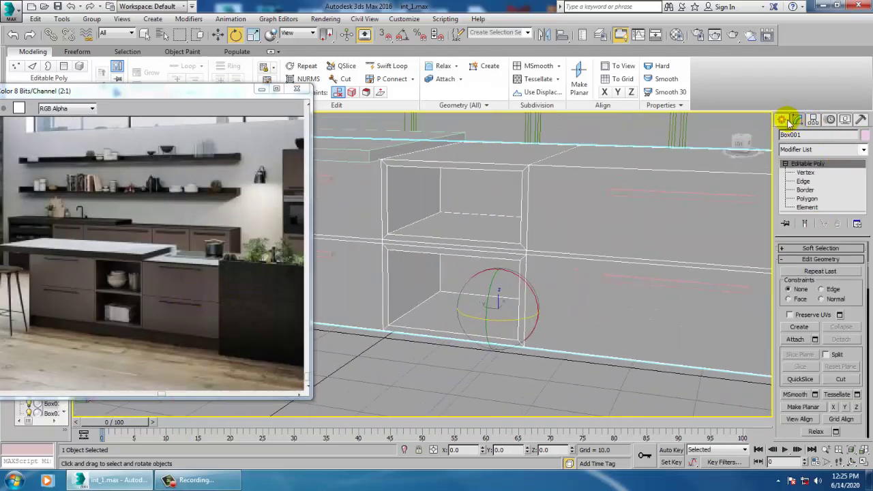
Create a standard primitive sphere in front of the island's open shelf compartments and frame it
left_click(785, 120)
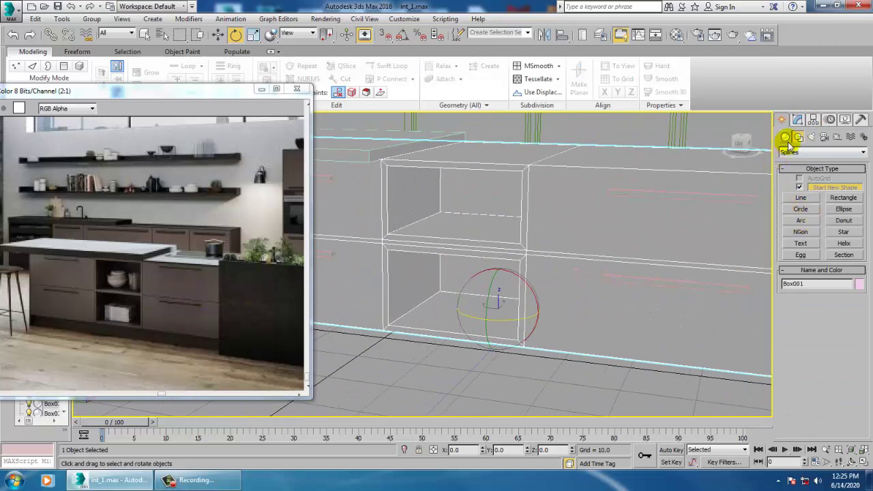
left_click(786, 138)
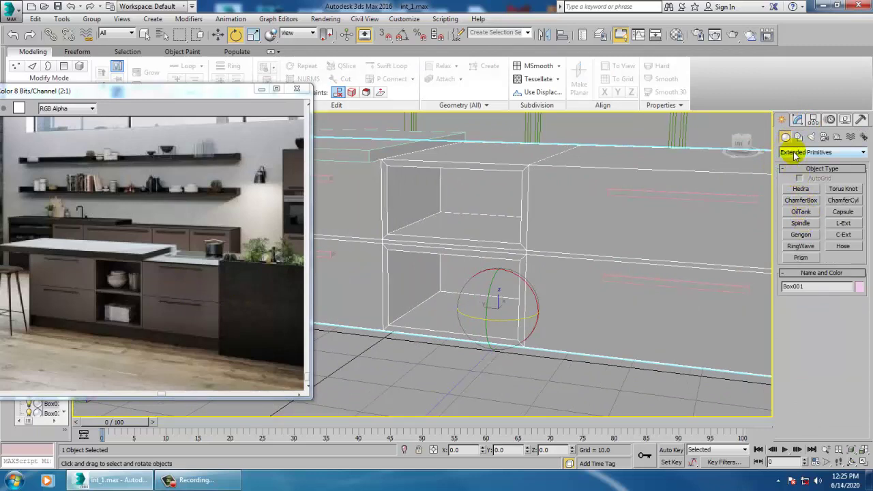
left_click(796, 153)
left_click(799, 162)
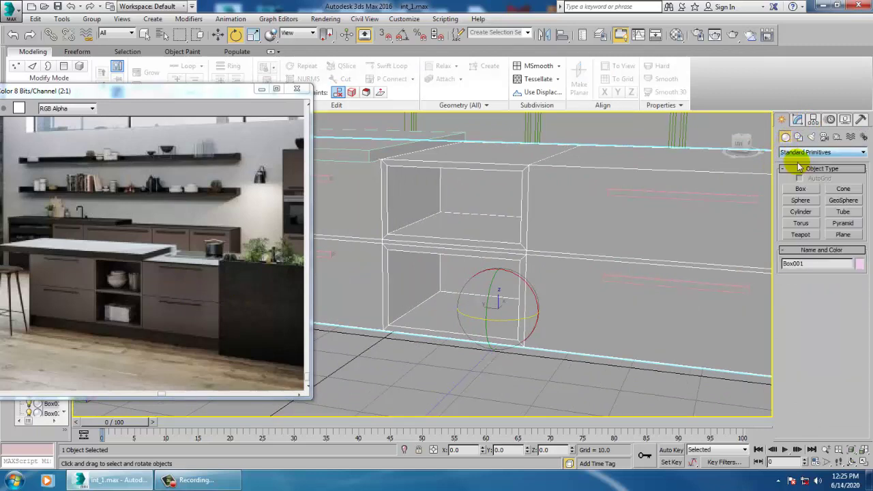
left_click(800, 202)
left_click_drag(414, 391, 432, 330)
key("w")
key("z")
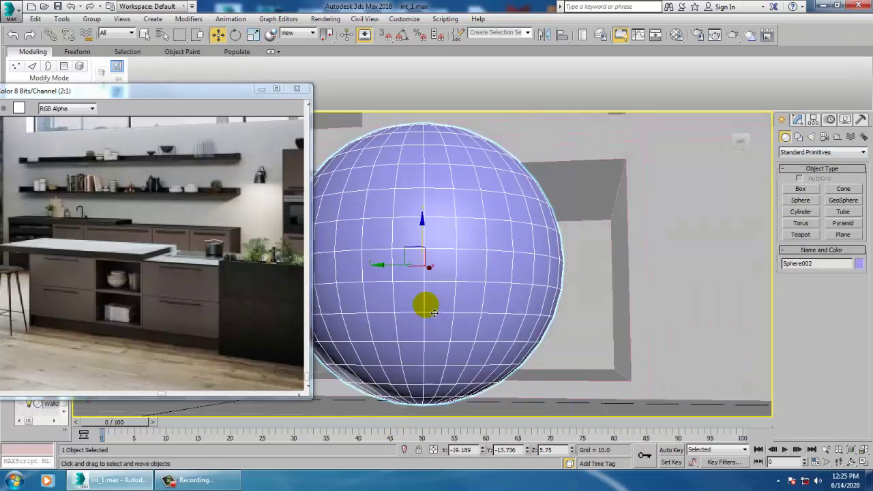
Raise the sphere to about Z 8.2 and convert it to an Editable Poly
scroll(429, 312, "down", 3)
middle_click_drag(418, 330, 408, 286, "alt")
left_click_drag(424, 245, 430, 196)
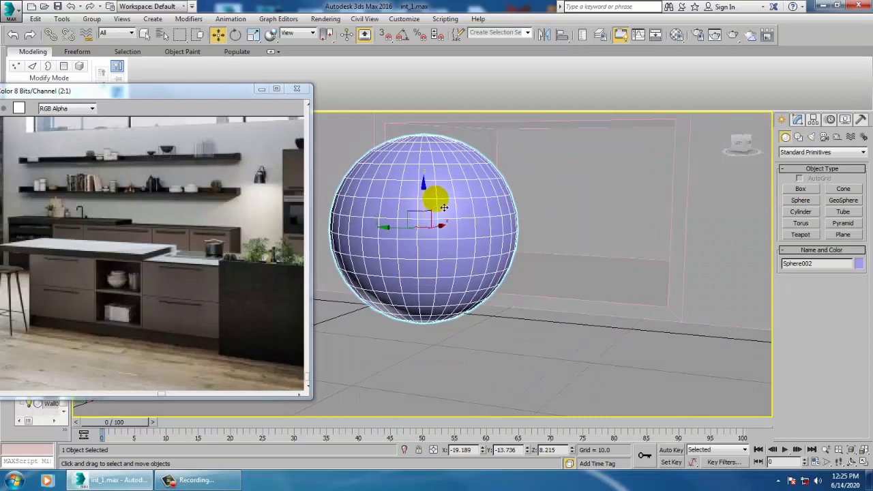
right_click(449, 182)
mouse_move(495, 294)
left_click(572, 302)
Remove the lowest polygons of the sphere in the front view to give it a flat base opening
key("alt+w")
right_click(586, 187)
key("z")
key("alt+w")
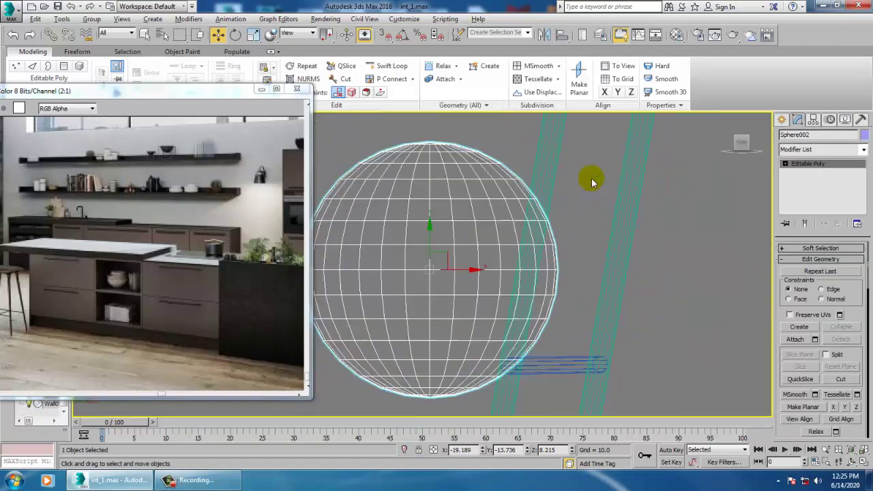
scroll(576, 191, "down", 2)
middle_click_drag(563, 210, 576, 187)
key("4")
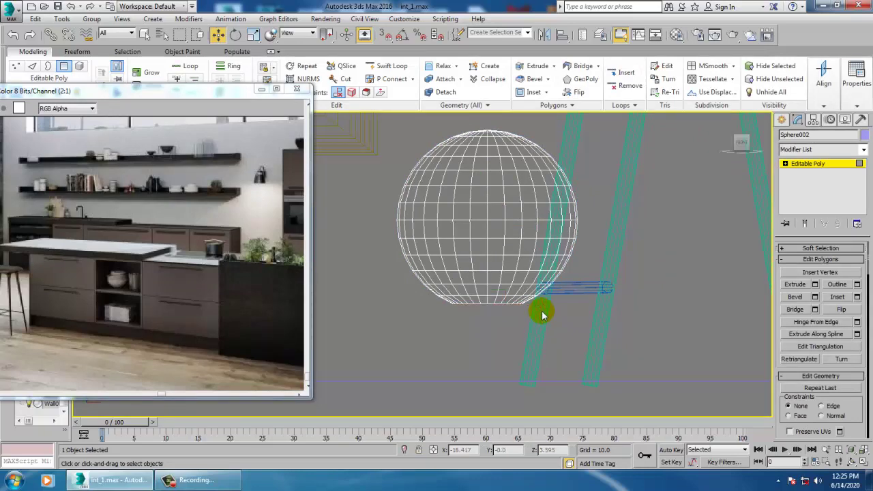
Delete the polygons of the sphere's upper half and expand the Editable Poly's sub-object levels
middle_click_drag(607, 249, 653, 331)
middle_click_drag(287, 179, 294, 232)
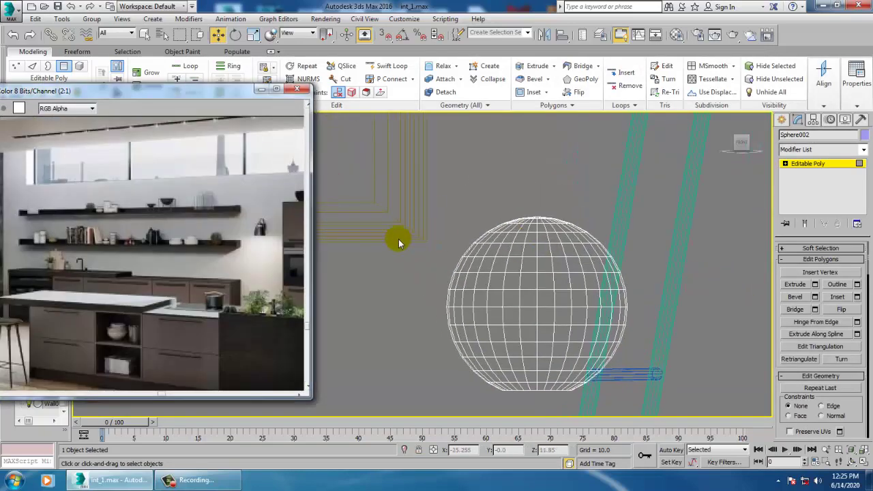
left_click_drag(367, 172, 692, 303)
key("Delete")
middle_click_drag(679, 306, 604, 251)
key("alt+w")
right_click(614, 363)
scroll(613, 366, "up", 5)
middle_click_drag(581, 308, 598, 327, "alt")
left_click(785, 165)
left_click(818, 199)
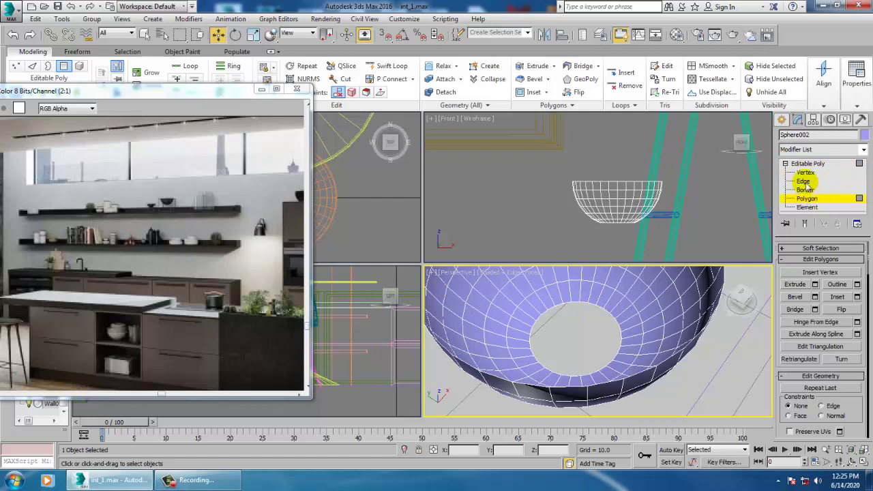
left_click(804, 182)
left_click(567, 312)
right_click(562, 304)
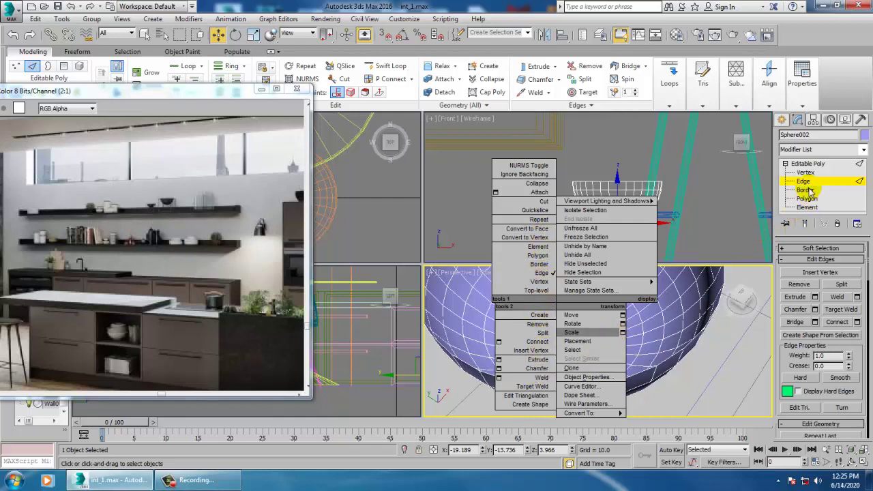
left_click(649, 291)
right_click(581, 309)
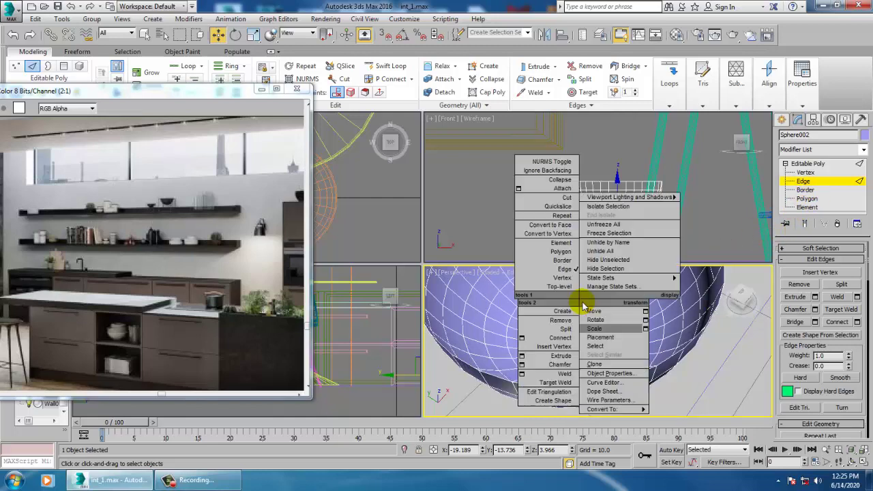
left_click(475, 369)
left_click(538, 332)
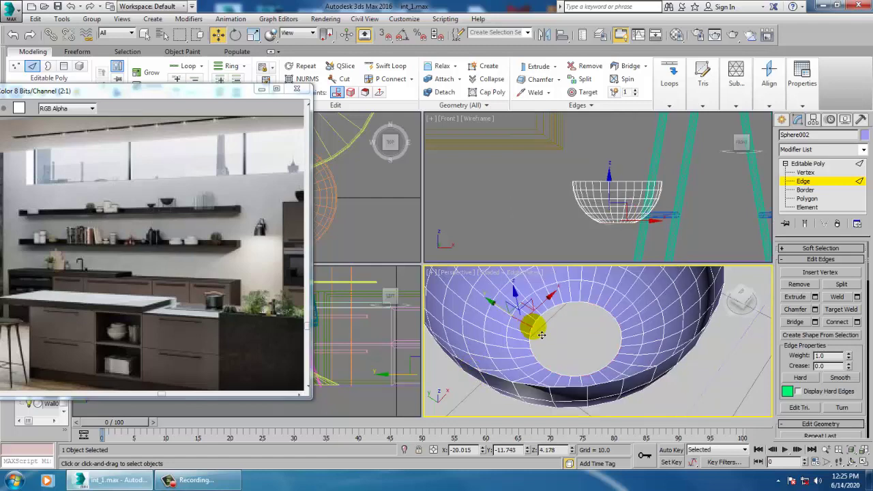
Cap the open border at the bowl's base and return to object level
left_click(806, 189)
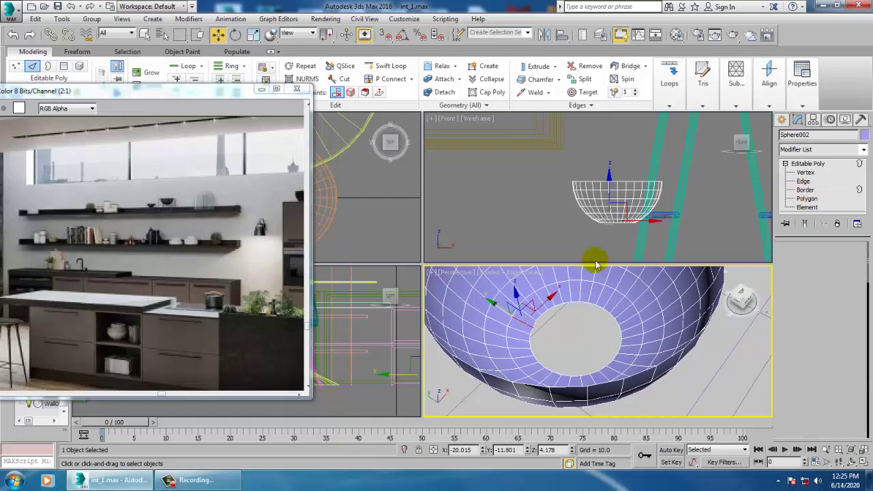
left_click(559, 313)
right_click(558, 315)
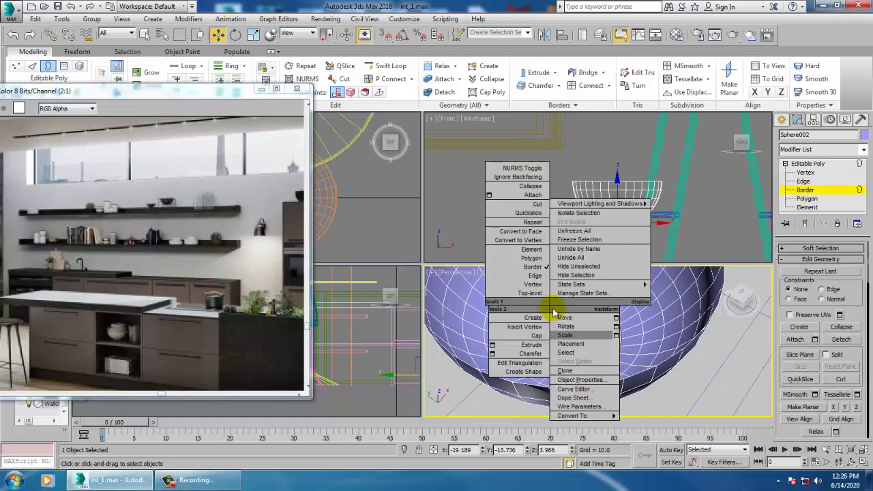
left_click(537, 336)
key("alt+x")
middle_click_drag(616, 350, 617, 291, "alt")
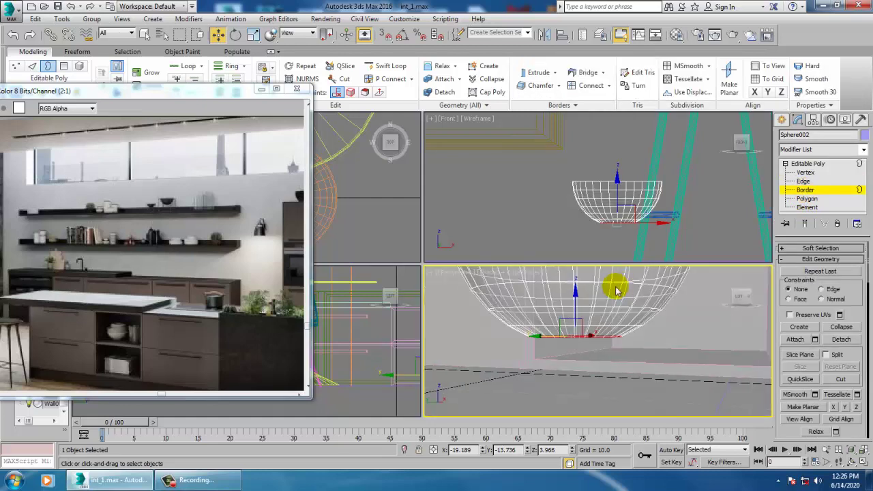
scroll(607, 326, "down", 2)
key("alt+x")
middle_click_drag(608, 326, 600, 348, "alt")
left_click(812, 164)
Add a Shell modifier to the bowl with an outer amount of 0.08
left_click(816, 149)
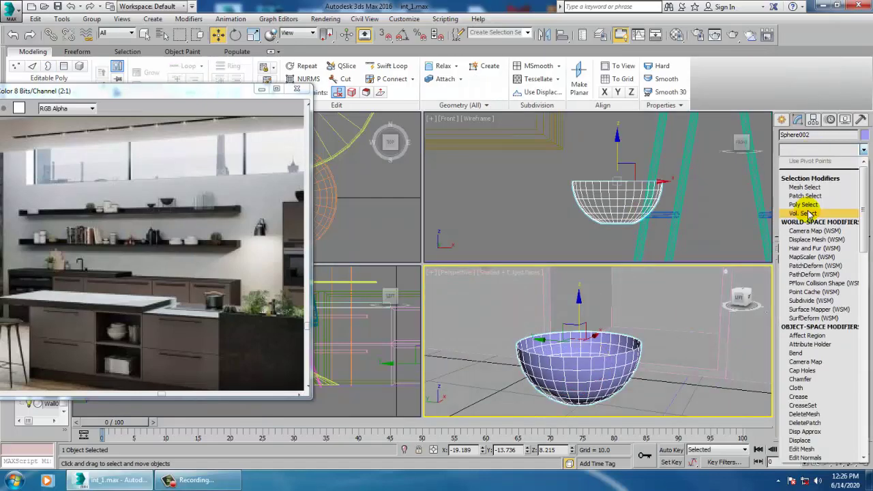
type("sh")
key("Return")
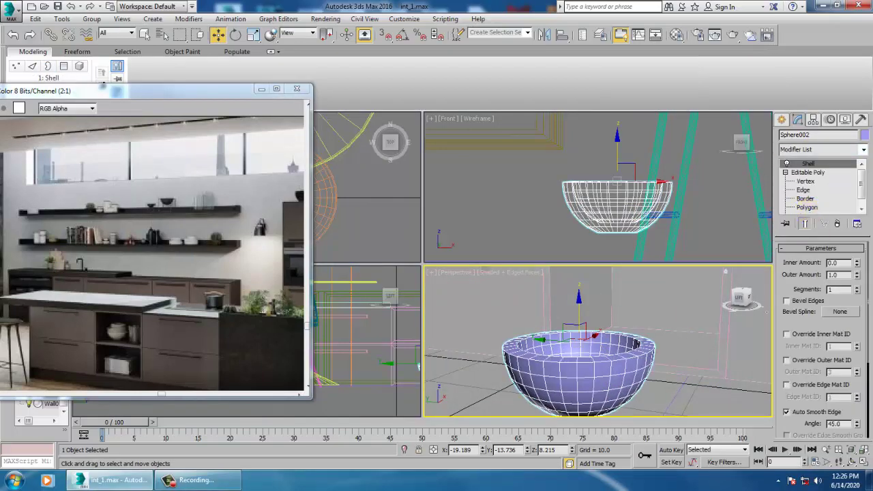
left_click_drag(858, 277, 858, 295)
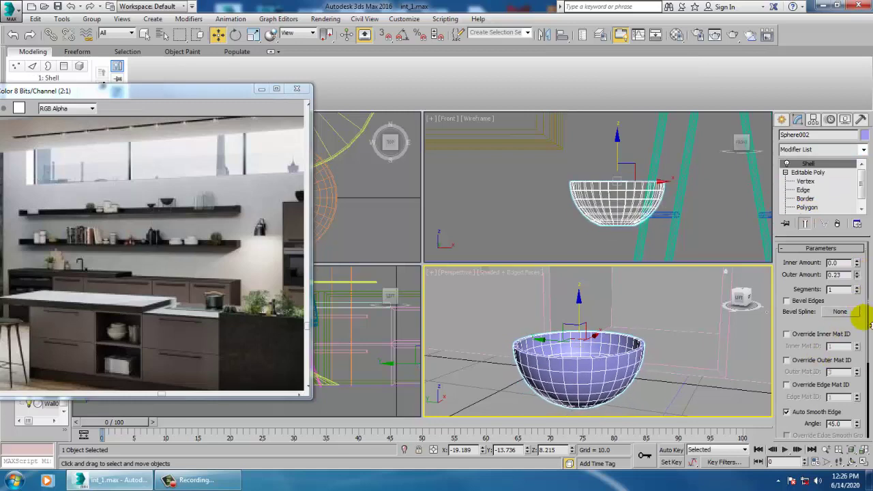
middle_click_drag(614, 307, 605, 374, "alt")
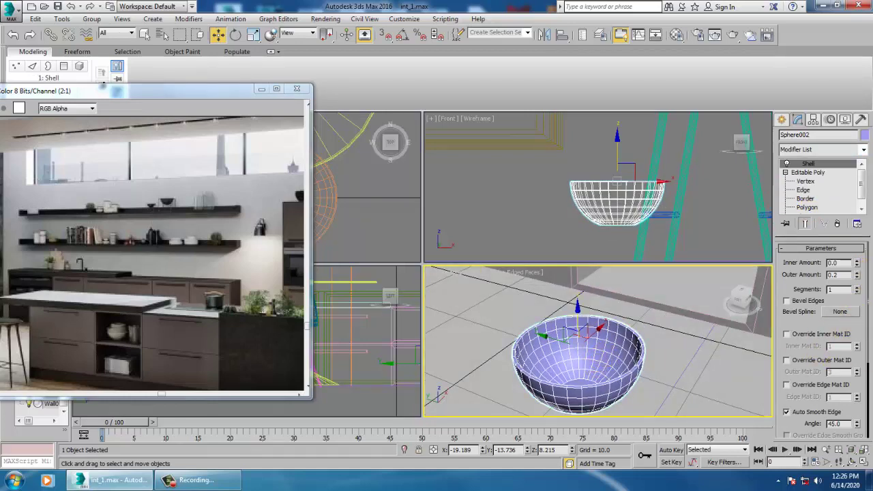
left_click_drag(857, 277, 856, 292)
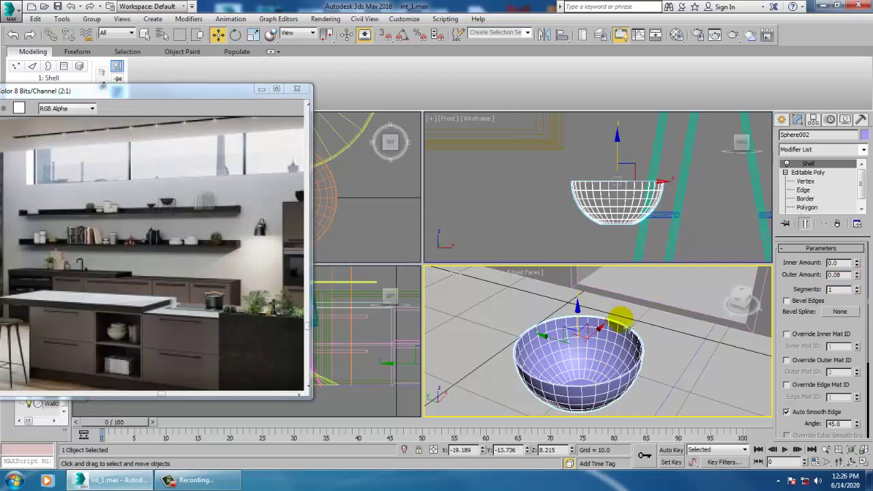
middle_click_drag(616, 322, 624, 315, "alt")
Convert the shelled bowl to an Editable Poly
right_click(662, 354)
mouse_move(617, 464)
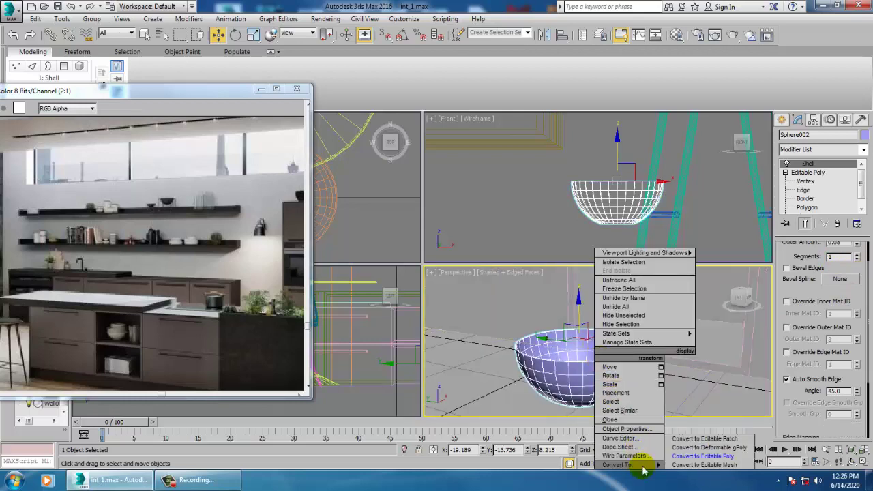
left_click(713, 457)
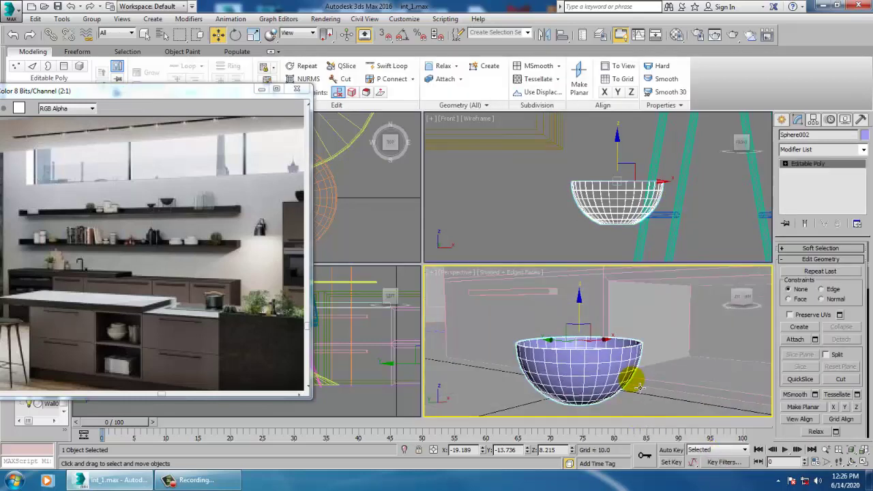
Move the bowl along X to about 12.1, into the island's lower open compartment
scroll(633, 370, "down", 5)
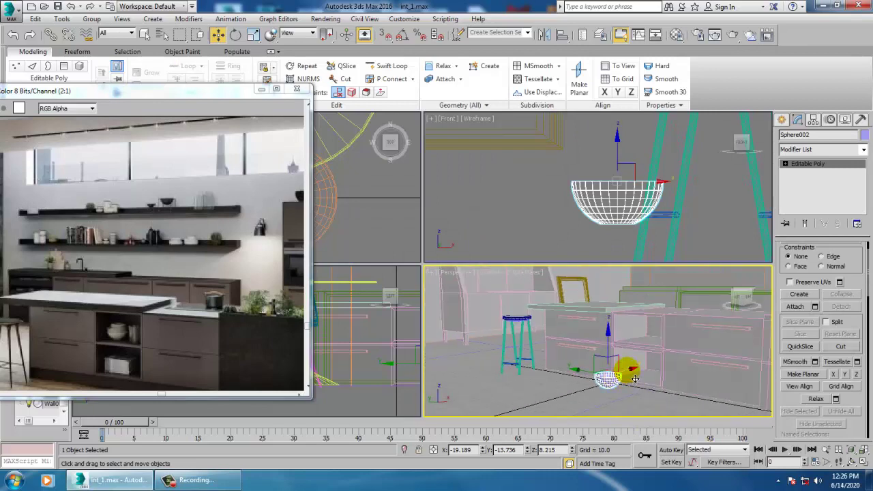
left_click_drag(643, 376, 684, 352)
scroll(675, 345, "down", 6)
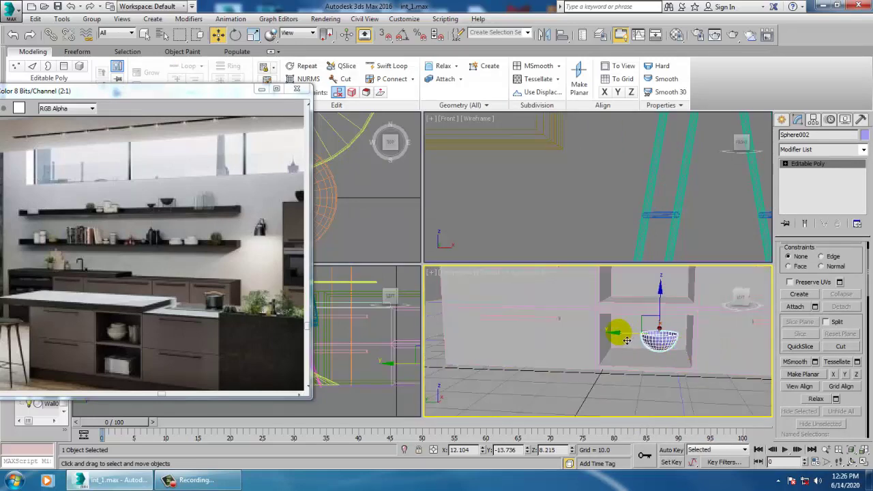
Move the bowl into the island's upper open compartment, at about Y -5.6 and Z 21.2
left_click_drag(616, 341, 628, 257)
right_click(603, 184)
key("alt+w")
key("alt+w")
right_click(386, 381)
key("alt+w")
key("z")
middle_click_drag(457, 334, 467, 340)
scroll(466, 341, "down", 5)
left_click_drag(467, 257, 518, 272)
Clone the bowl once as a copy towards the back of the upper compartment
key("alt+w")
right_click(610, 351)
mouse_move(581, 317)
middle_mouse_down("alt")
mouse_move(503, 277)
mouse_move(589, 318)
middle_mouse_up("alt")
key("alt+w")
scroll(559, 308, "up", 4)
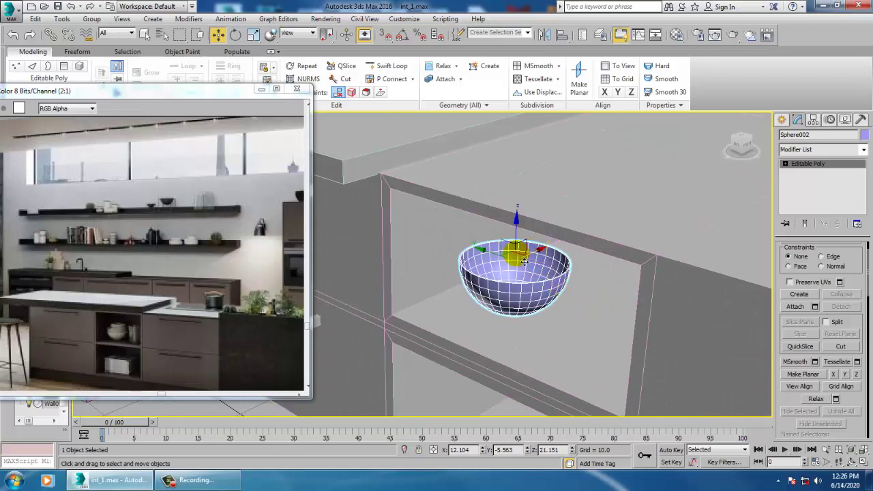
mouse_move(530, 262)
left_mouse_down("shift")
mouse_move(597, 249)
mouse_move(623, 228)
left_mouse_up("shift")
left_click(437, 286)
scroll(498, 287, "up", 2)
Bring the original bowl forward to about X 9.7 and nest a slightly smaller copy in it at about Z 22.5
left_click(503, 275)
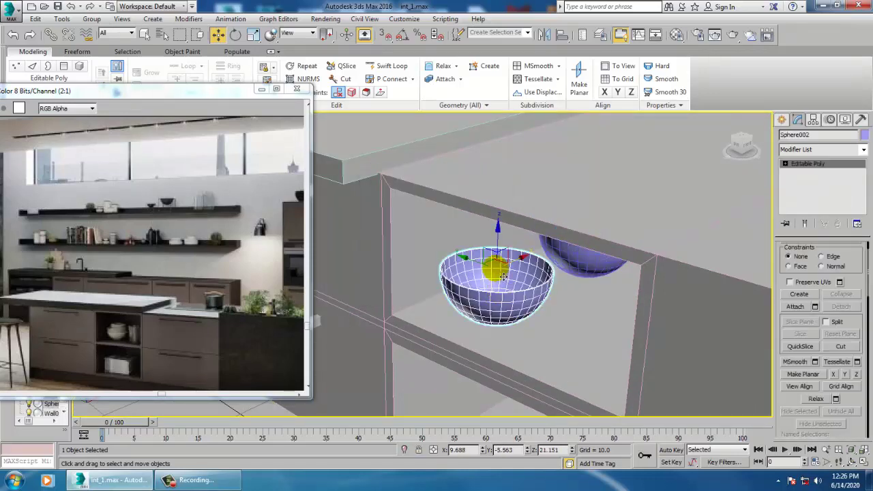
left_click_drag(504, 239, 497, 218, "shift")
left_click(440, 288)
key("e")
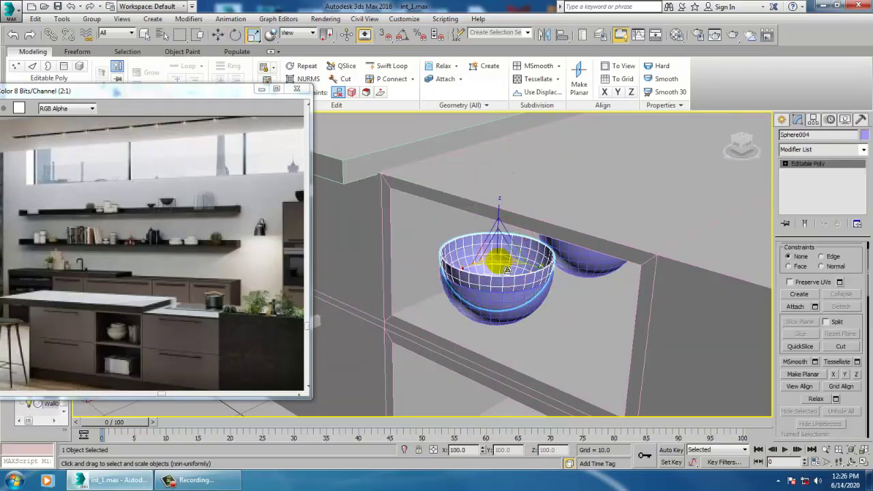
key("w")
scroll(508, 262, "up", 5)
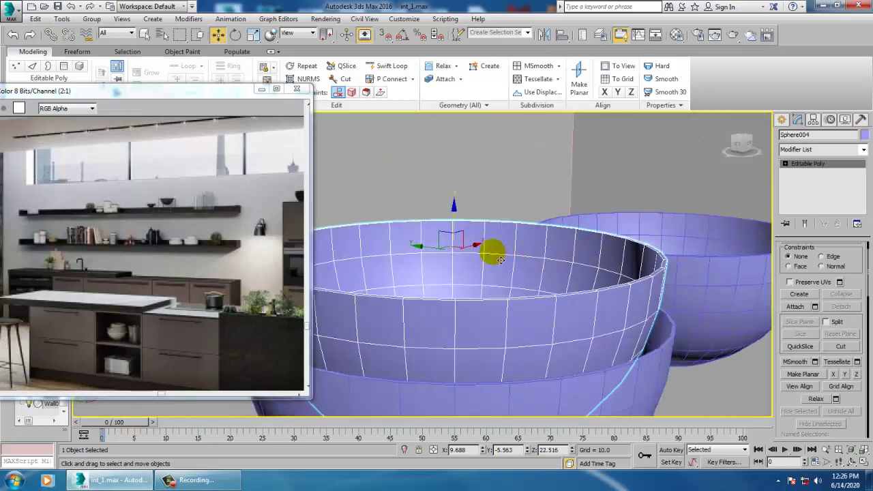
Copy the nested bowl upward, scale the new copy uniformly to about 86 percent and settle it at about Z 22.9
mouse_move(460, 228)
left_mouse_down()
mouse_move(473, 257)
mouse_move(467, 204)
left_mouse_up()
scroll(473, 257, "down", 3)
left_click(440, 286)
key("r")
left_click_drag(476, 250, 471, 249)
scroll(475, 252, "down", 5)
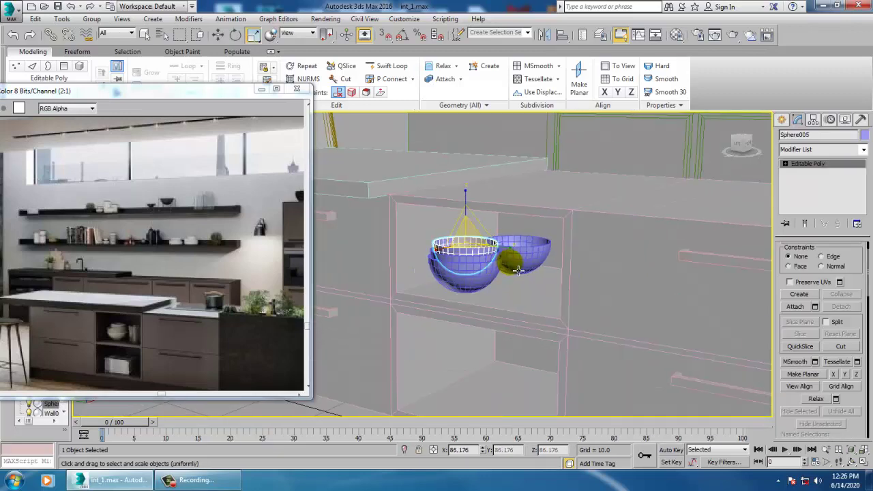
scroll(518, 276, "up", 3)
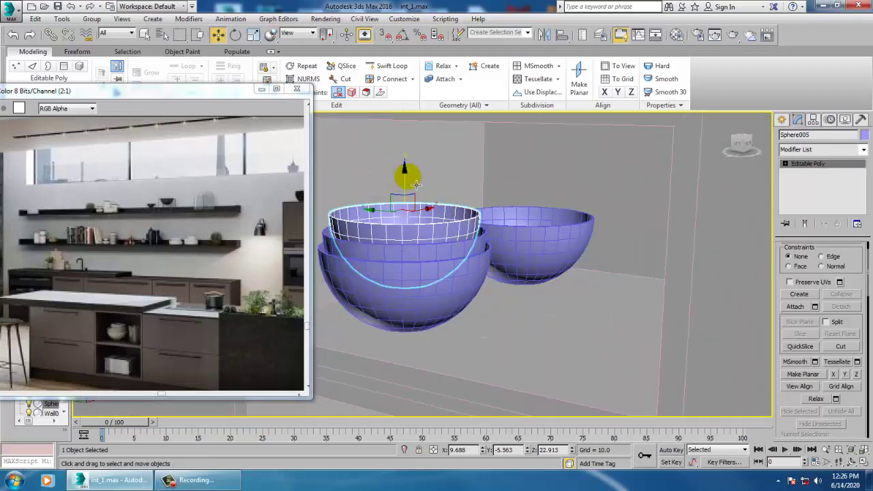
Copy the top bowl upward once more, scale it down to 94 percent and settle it at about Z 23.8
left_click_drag(415, 184, 415, 163, "shift")
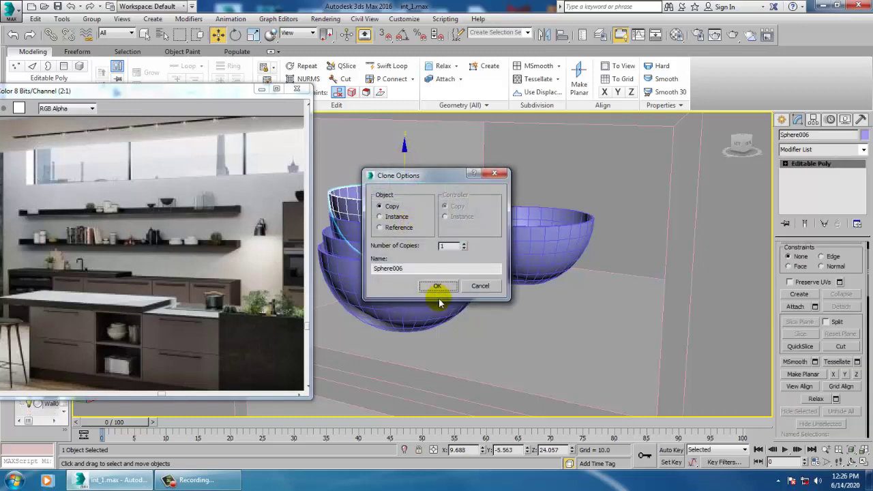
left_click(437, 286)
key("r")
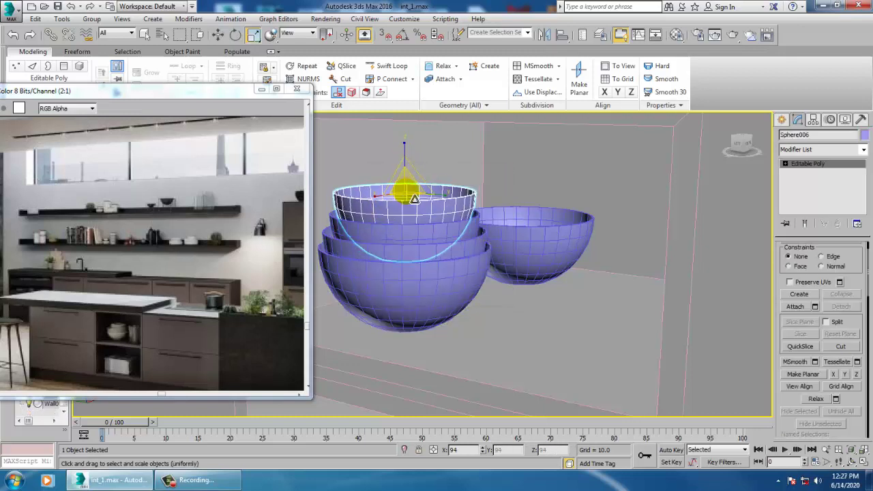
key("w")
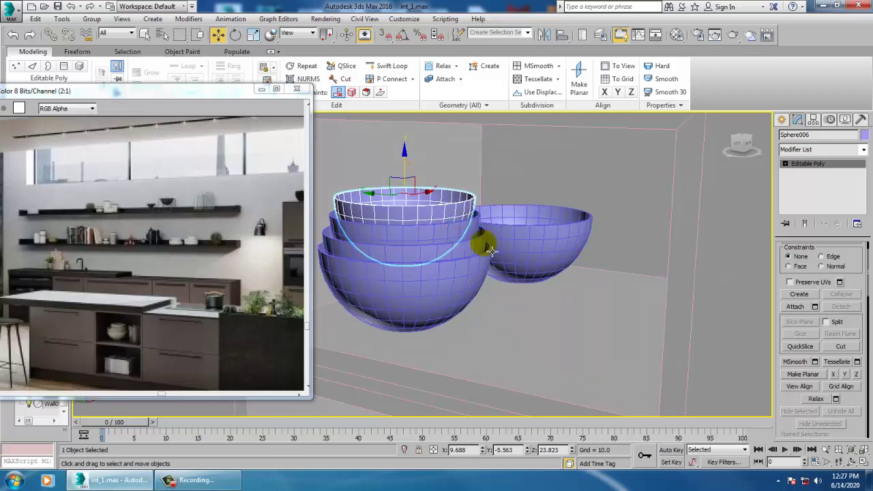
Delete the single bowl behind the stack and place a copy of the whole four-bowl stack further back in the compartment
left_click(517, 251)
key("Delete")
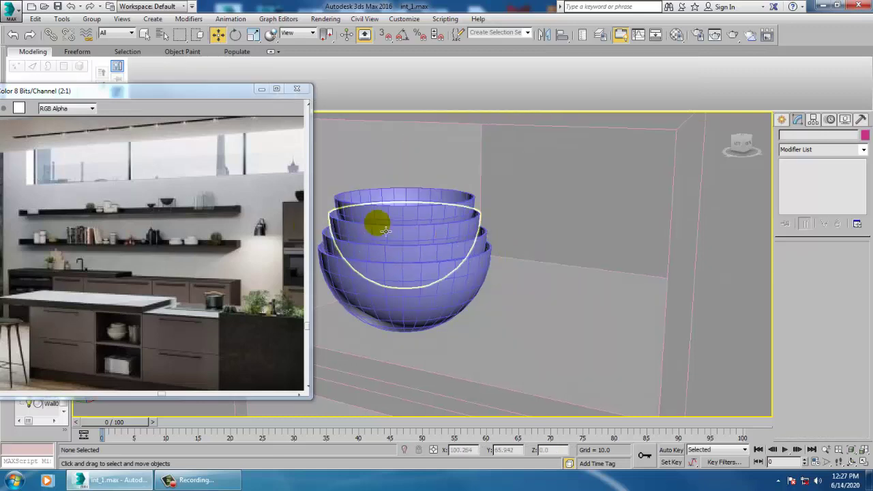
left_click(405, 208)
left_click(408, 241, "ctrl")
left_click(410, 259, "ctrl")
left_click(414, 295, "ctrl")
middle_click_drag(436, 264, 425, 258, "alt")
mouse_move(437, 255)
left_mouse_down("shift")
mouse_move(582, 252)
mouse_move(570, 255)
left_mouse_up("shift")
left_click(440, 287)
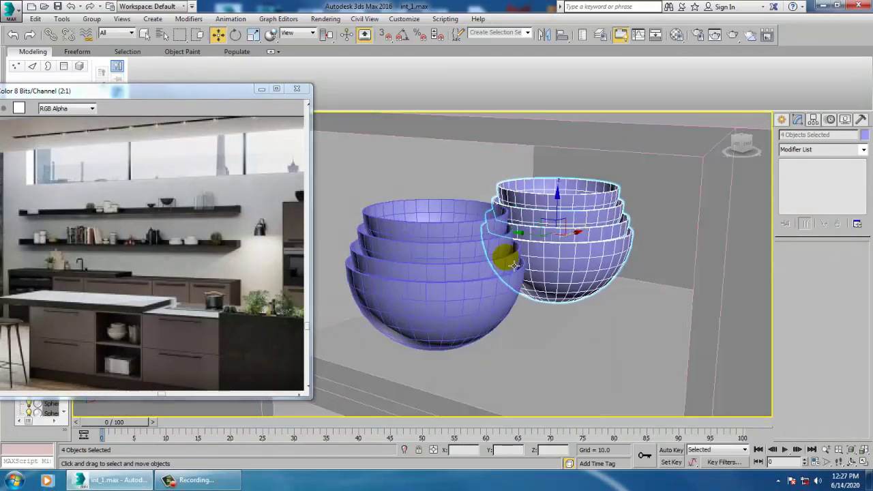
Copy the front stack's largest bowl sideways to about Y -16.5, beside the stacks in the island's upper open compartment
scroll(430, 249, "down", 5)
scroll(429, 249, "down", 8)
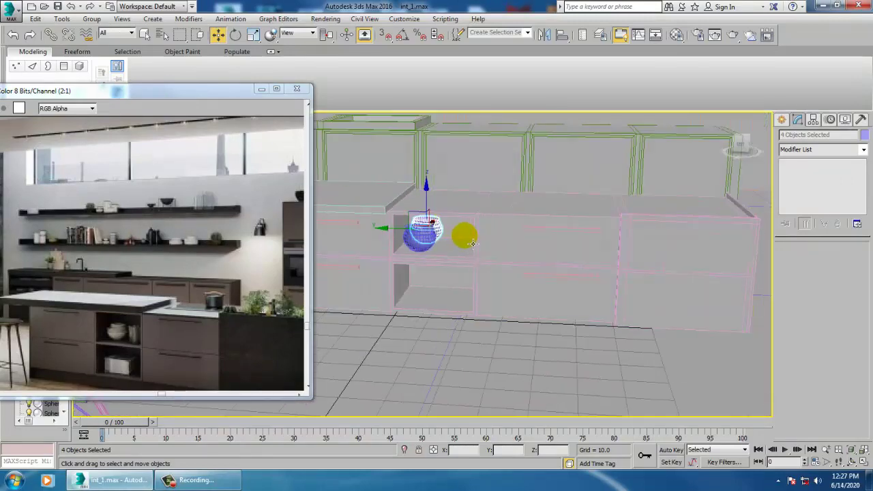
scroll(483, 264, "up", 3)
scroll(490, 271, "up", 3)
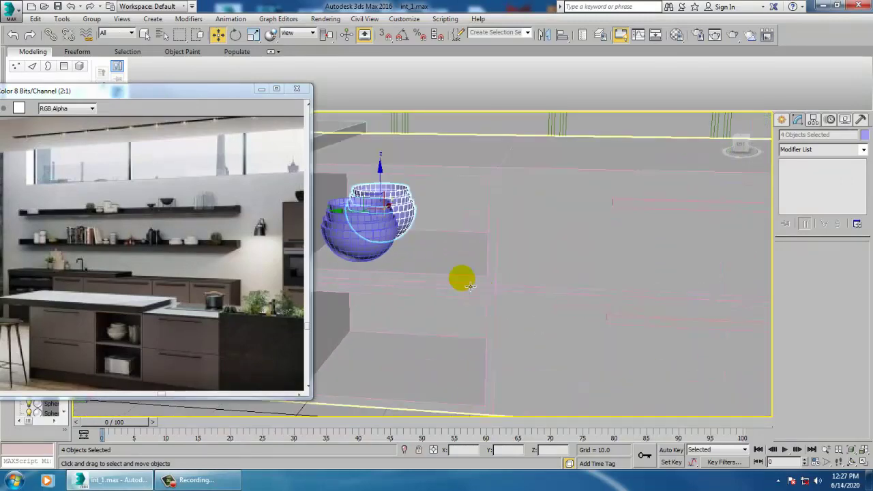
left_click(355, 250)
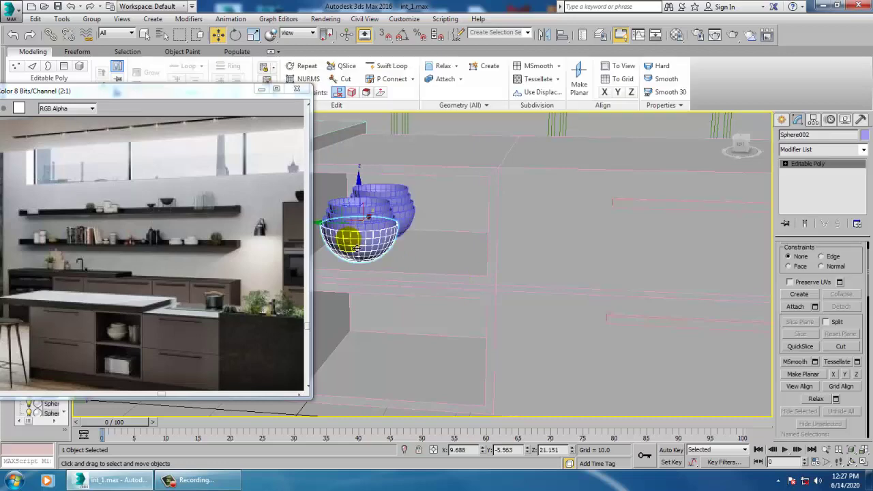
left_click_drag(331, 232, 418, 236, "shift")
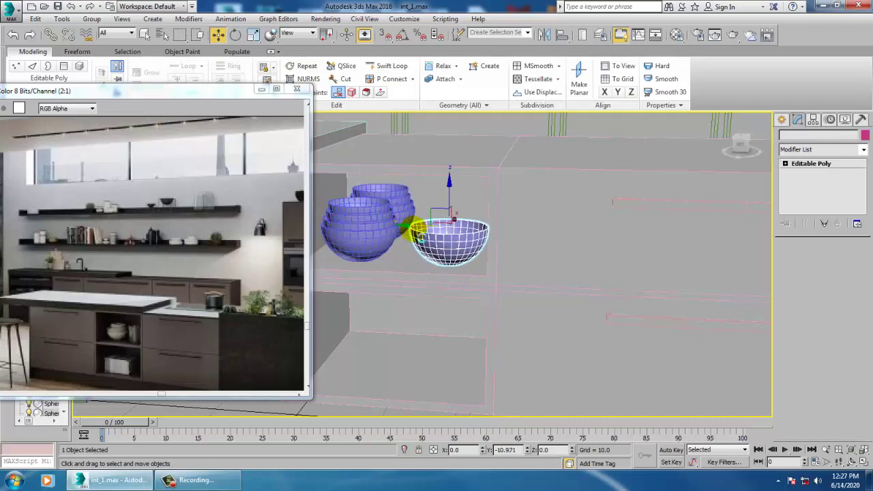
left_click(442, 287)
scroll(450, 287, "down", 3)
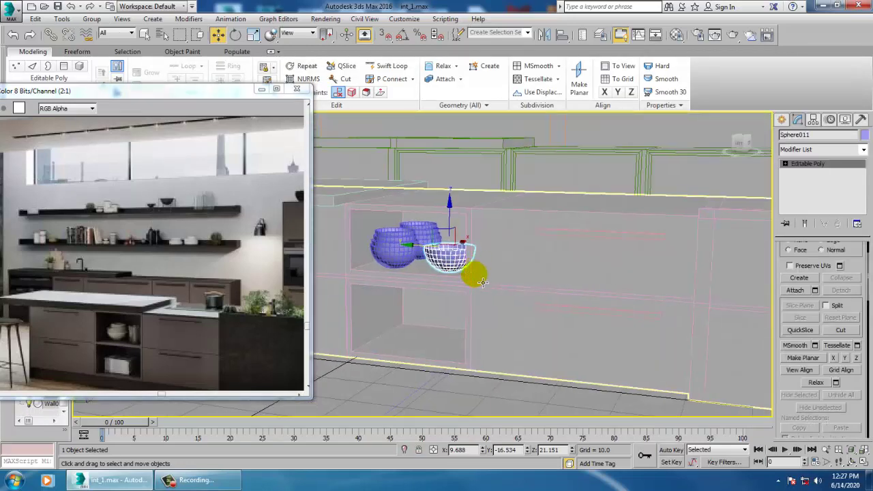
Try enlarging the chair nearest the island to about 111 percent, then raising and shifting it beside the round table
scroll(539, 287, "down", 6)
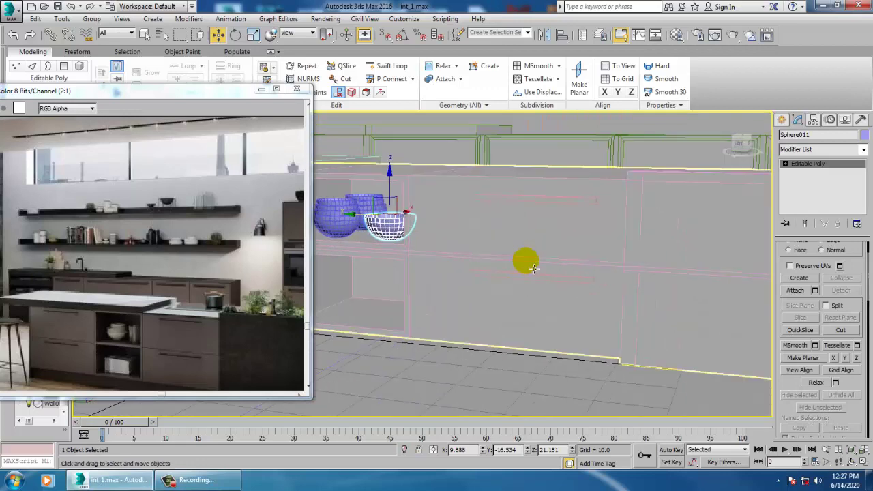
scroll(554, 287, "up", 8)
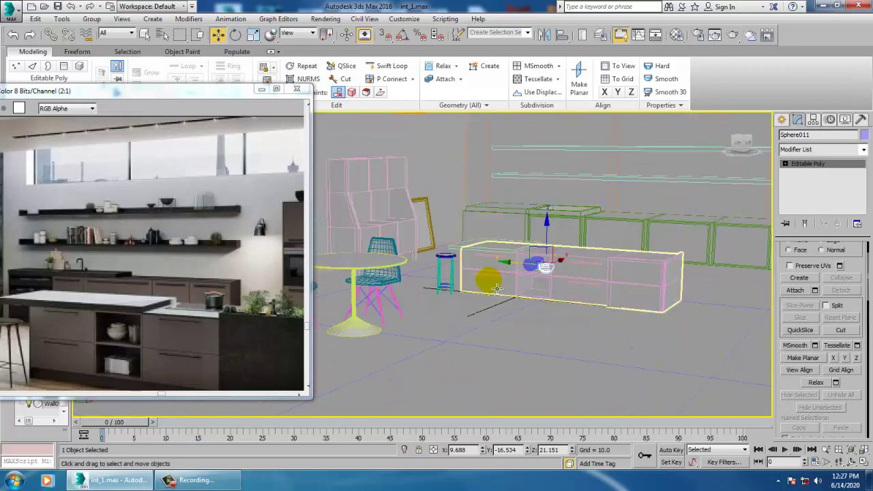
left_click(382, 287)
key("r")
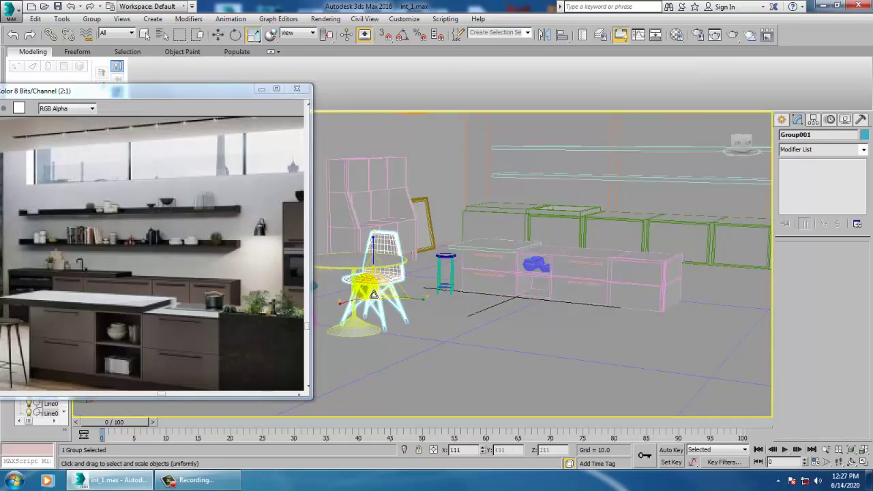
key("w")
left_click_drag(383, 264, 386, 263)
mouse_move(398, 266)
middle_mouse_down("alt")
mouse_move(524, 301)
mouse_move(430, 283)
middle_mouse_up("alt")
left_click_drag(424, 285, 446, 283)
Undo the scaling and moves of the dining chair, and shift the reference image window to reveal the dining area
key("ctrl+z")
key("ctrl+z")
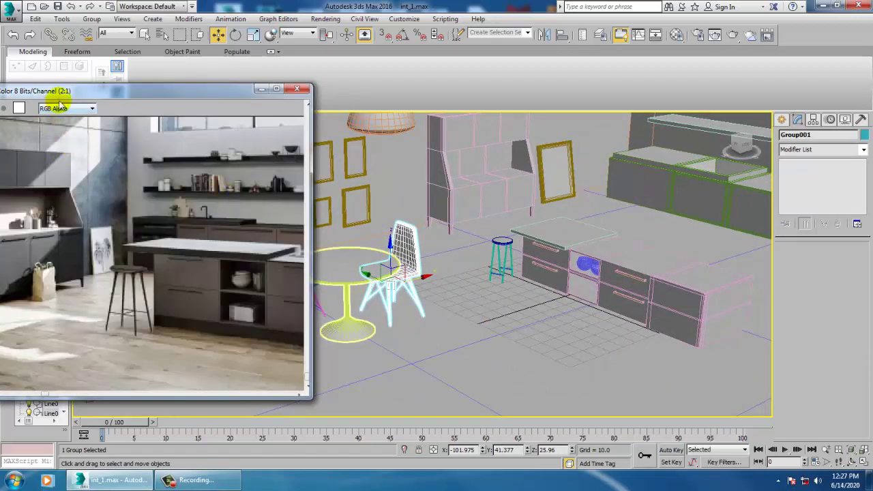
left_click_drag(69, 91, 109, 95)
middle_click_drag(526, 292, 541, 258, "alt")
key("ctrl+z")
key("ctrl+z")
key("ctrl+z")
key("ctrl+z")
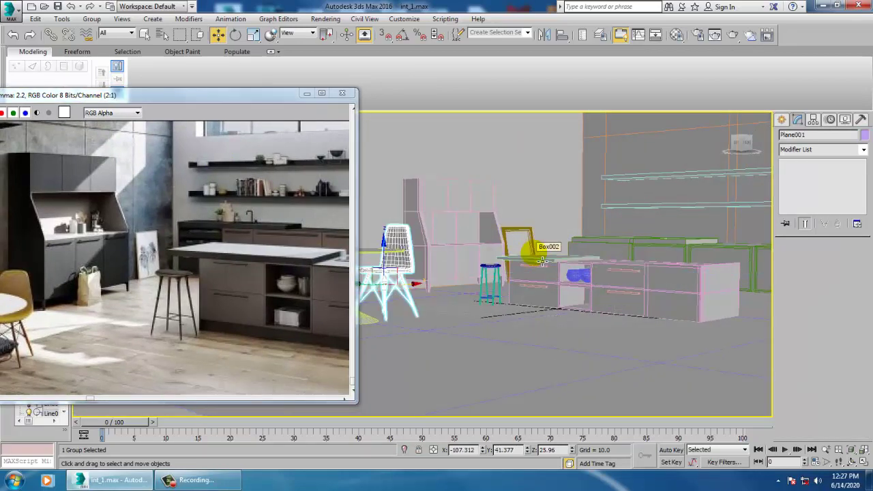
Select a bowl of the front stack in the island's upper open compartment
middle_click_drag(541, 261, 561, 314, "alt")
scroll(557, 310, "up", 6)
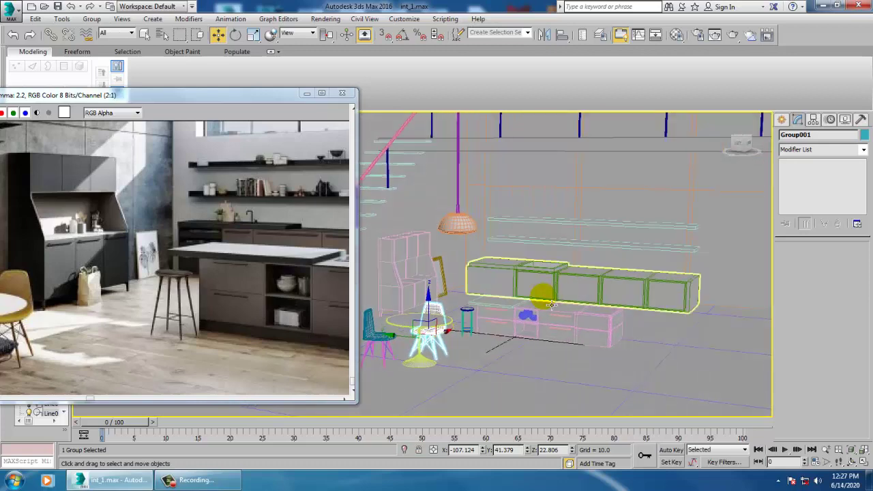
left_click(530, 316)
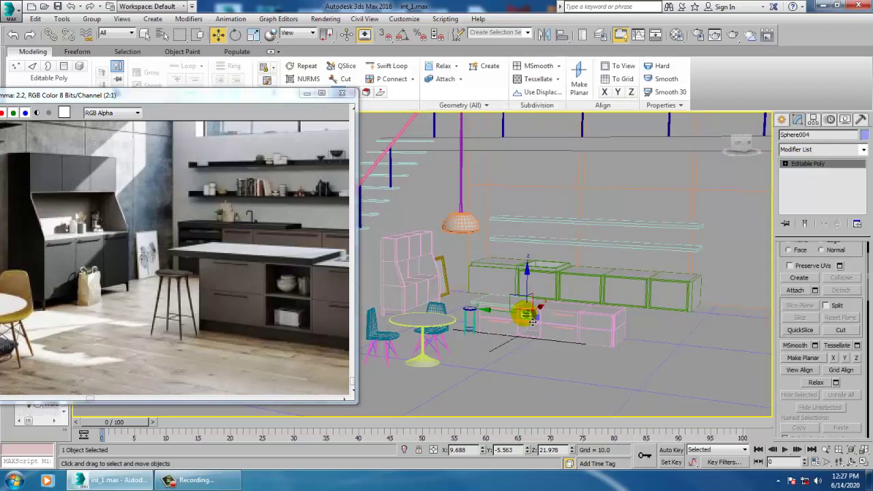